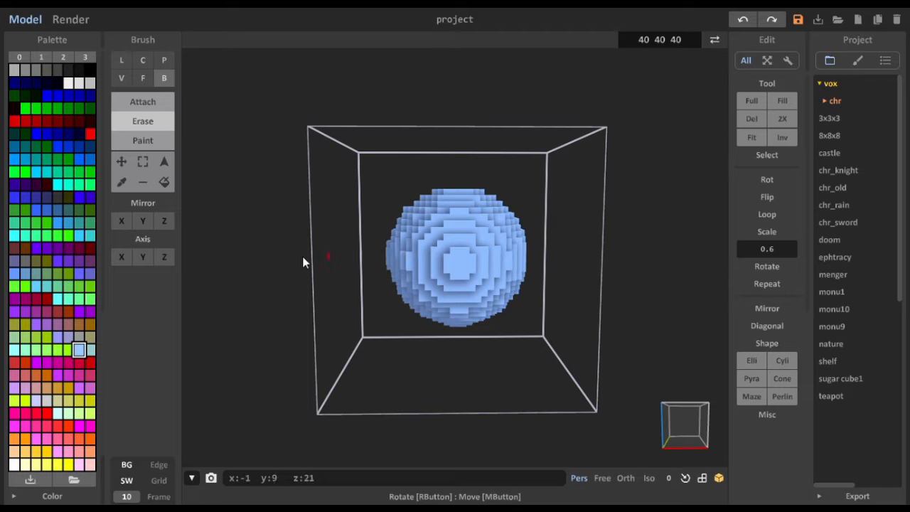
# - Scale the voxel sphere by a factor of 0.8
pyautogui.moveTo(485, 259); pyautogui.dragTo(742, 261, button='right')
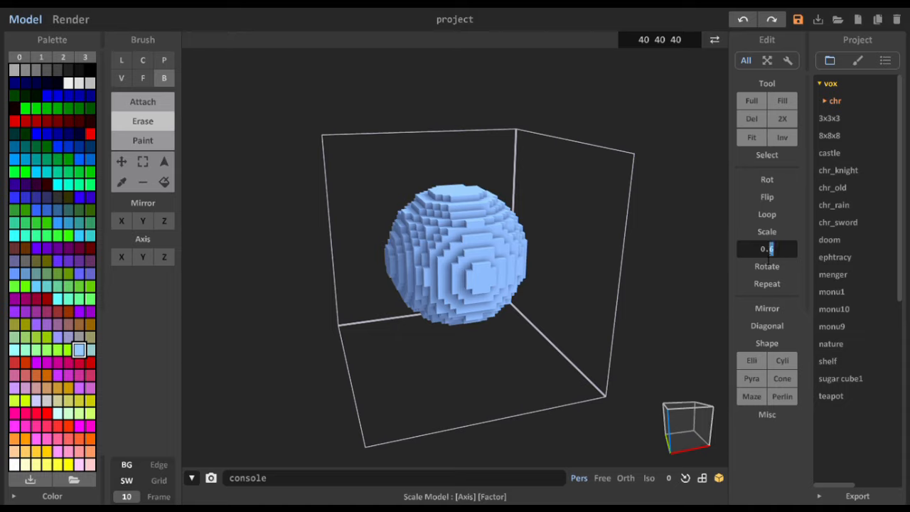
pyautogui.press('Return')
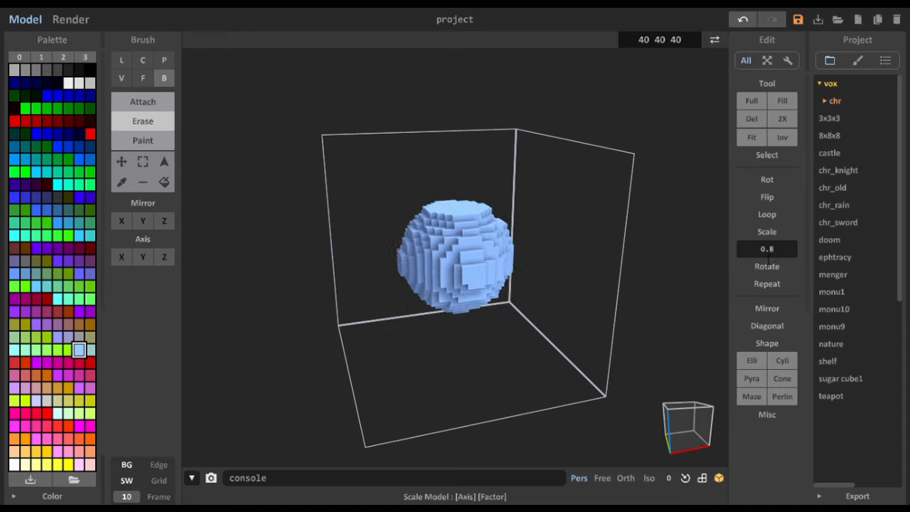
pyautogui.moveTo(593, 211); pyautogui.dragTo(520, 240, button='right')
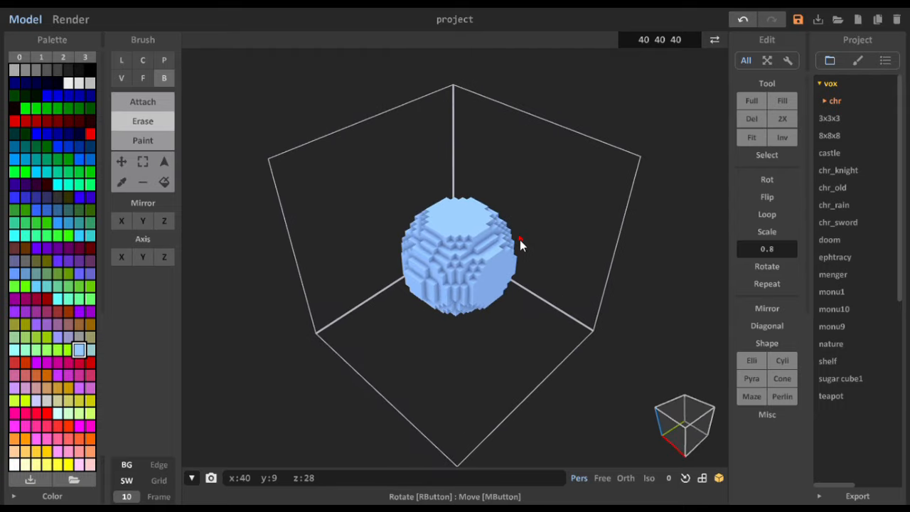
pyautogui.moveTo(457, 264); pyautogui.dragTo(499, 242, button='right')
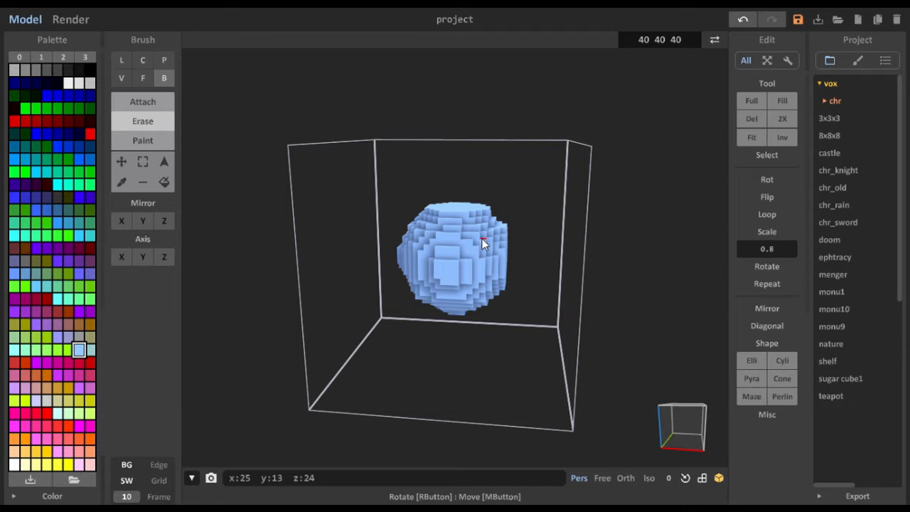
pyautogui.moveTo(482, 239); pyautogui.dragTo(368, 208, button='right')
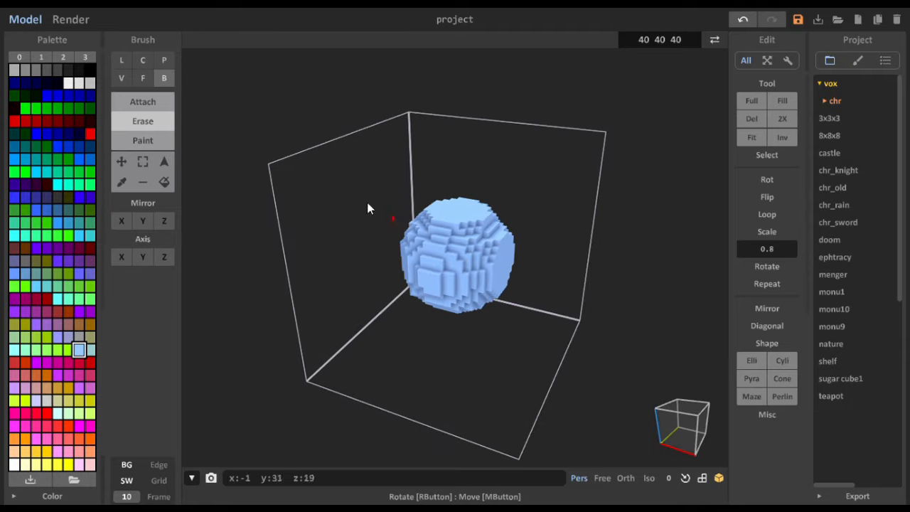
# - Set the brush to attach voxels in line mode
pyautogui.click(147, 102)
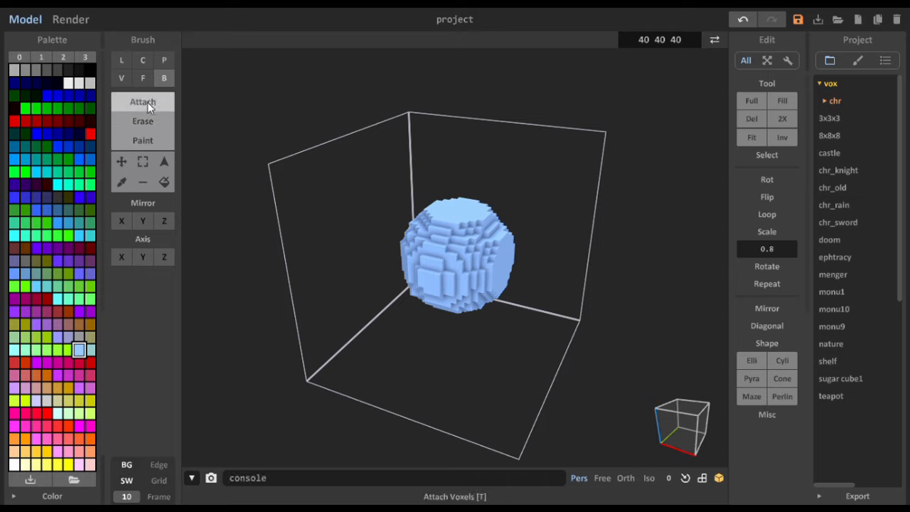
pyautogui.click(123, 63)
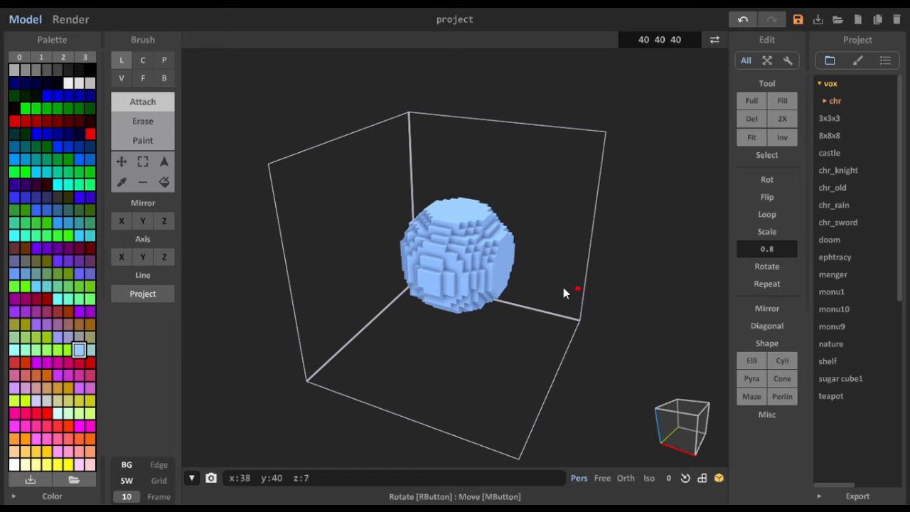
pyautogui.moveTo(518, 260)
pyautogui.mouseDown(button='right')
pyautogui.moveTo(519, 289)
pyautogui.moveTo(427, 235)
pyautogui.mouseUp(button='right')
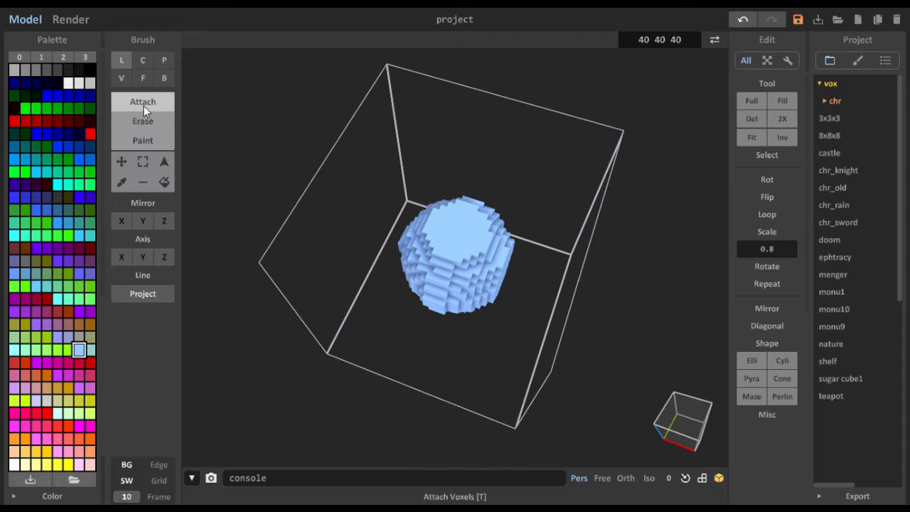
# - Try to draw a diagonal voxel line outward from the sphere's flat side face
pyautogui.moveTo(565, 296); pyautogui.dragTo(524, 256, button='right')
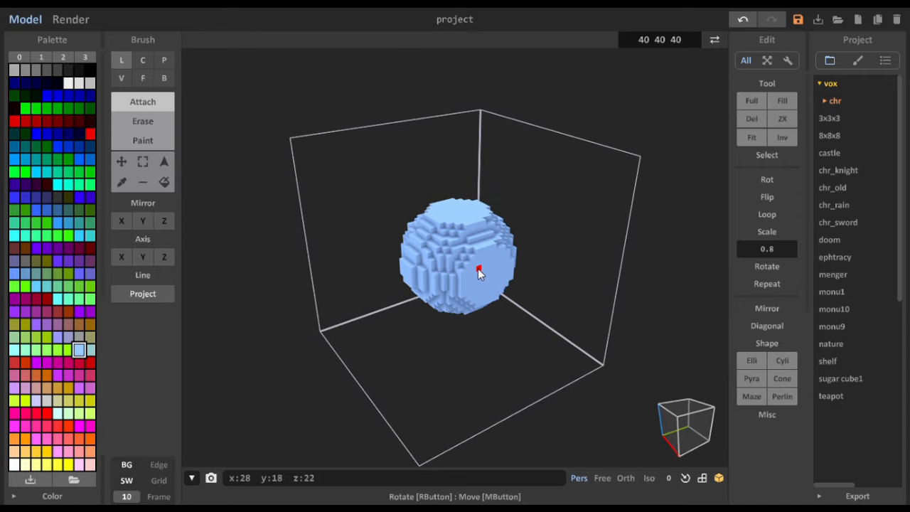
pyautogui.moveTo(582, 313); pyautogui.dragTo(543, 280, button='right')
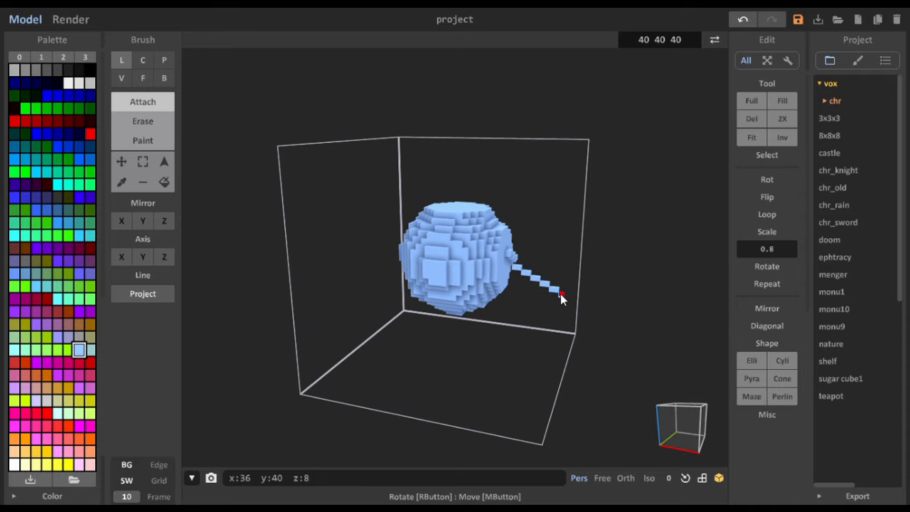
pyautogui.moveTo(559, 293); pyautogui.dragTo(519, 330, button='right')
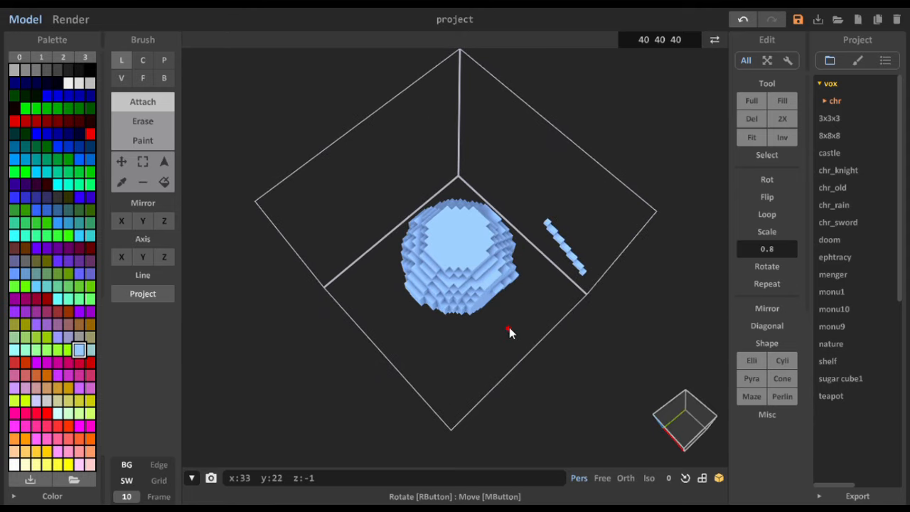
pyautogui.hotkey('ctrl', 'z')
# - Try to draw short voxel lines around the single voxel on the sphere's side face, and undo them
pyautogui.moveTo(488, 241); pyautogui.dragTo(502, 258, button='right')
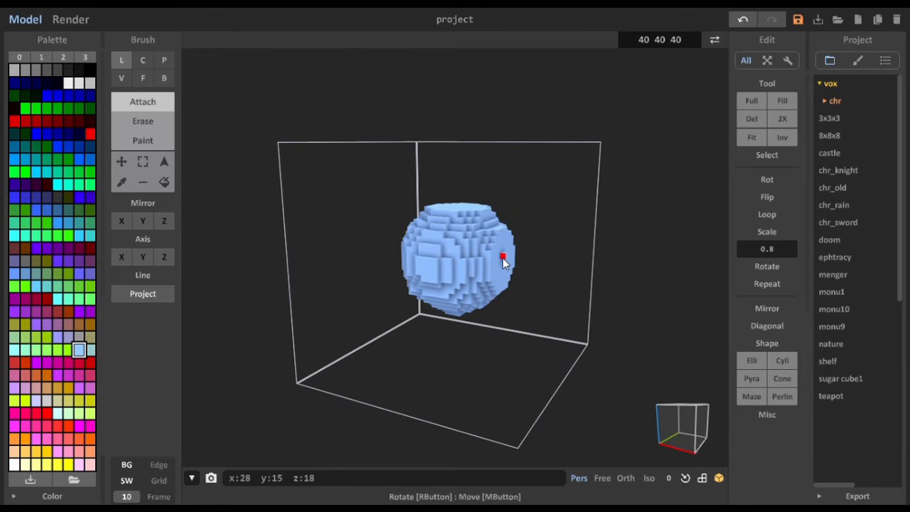
pyautogui.scroll(5, 546, 301)
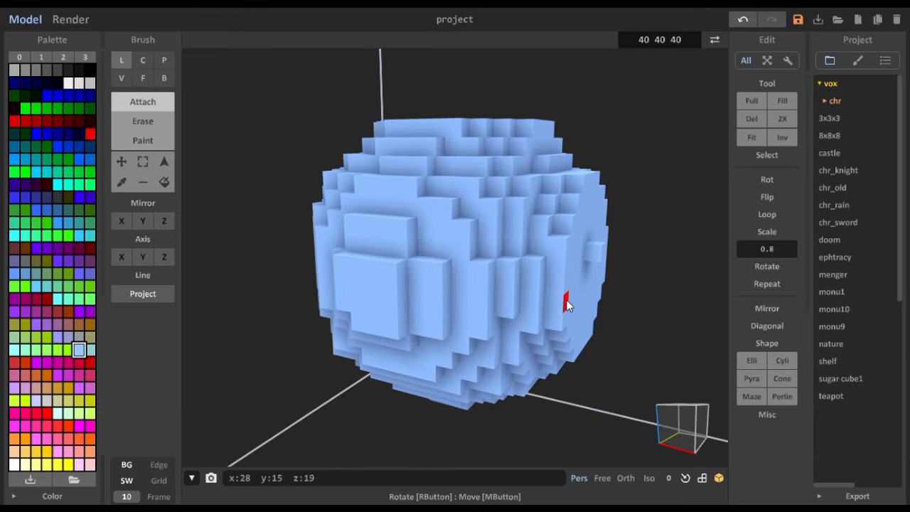
pyautogui.moveTo(546, 305); pyautogui.dragTo(505, 332, button='right')
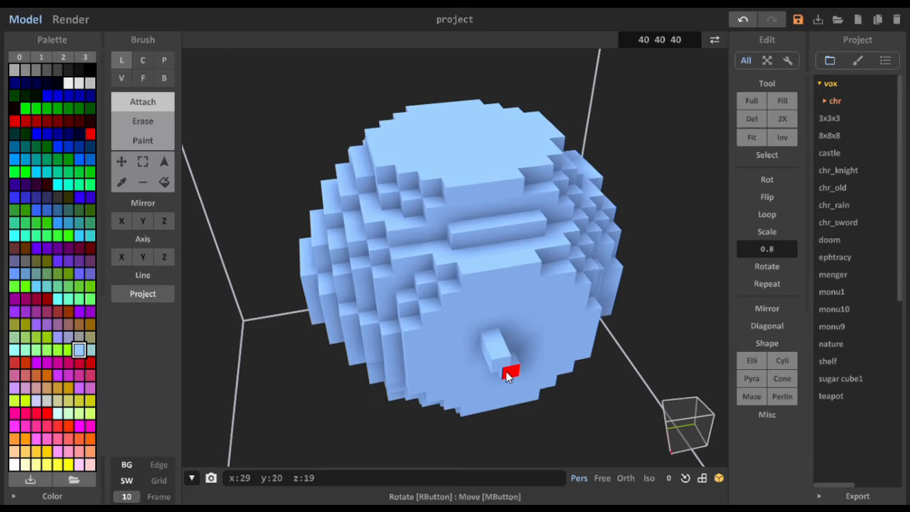
pyautogui.moveTo(562, 411); pyautogui.dragTo(530, 347, button='right')
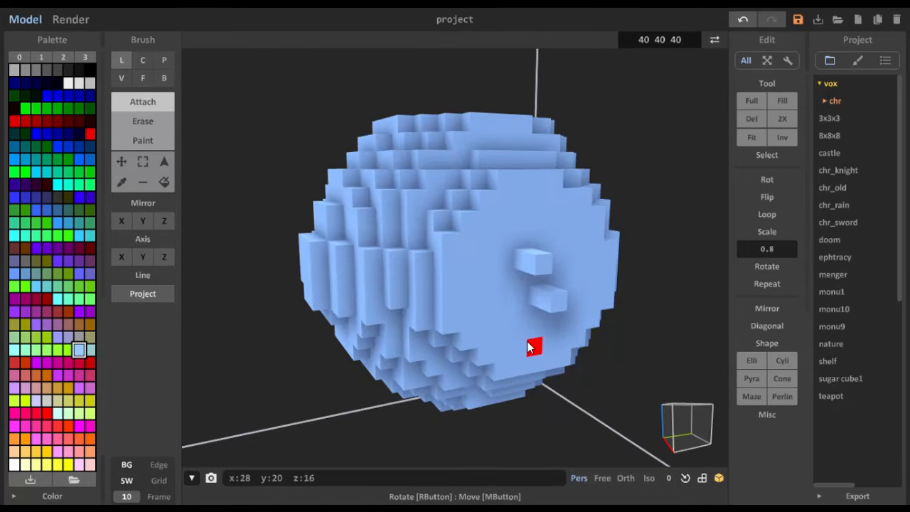
pyautogui.hotkey('ctrl', 'z')
pyautogui.hotkey('ctrl', 'z')
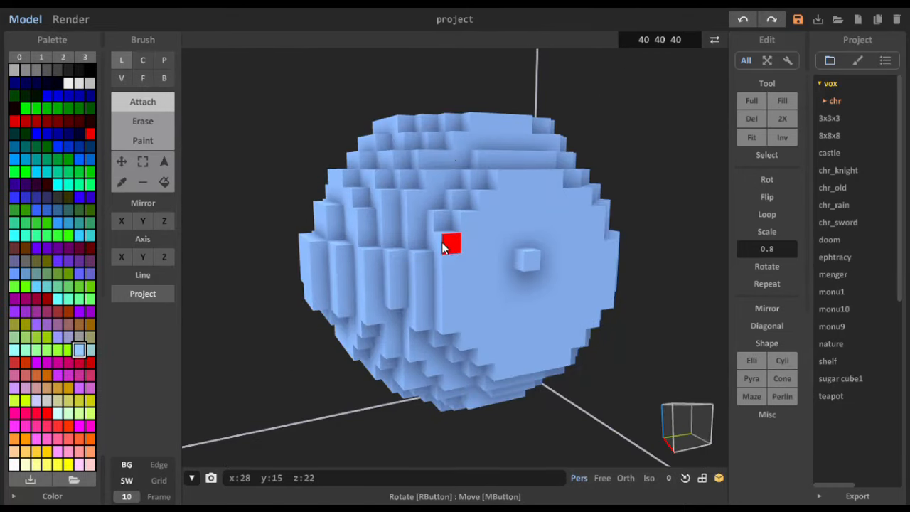
# - Switch to the voxel brush with a size 1 cube and extend a row outward from the side face's single voxel to x 32
pyautogui.moveTo(449, 244)
pyautogui.mouseDown(button='right')
pyautogui.moveTo(451, 263)
pyautogui.moveTo(426, 270)
pyautogui.mouseUp(button='right')
pyautogui.click(119, 79)
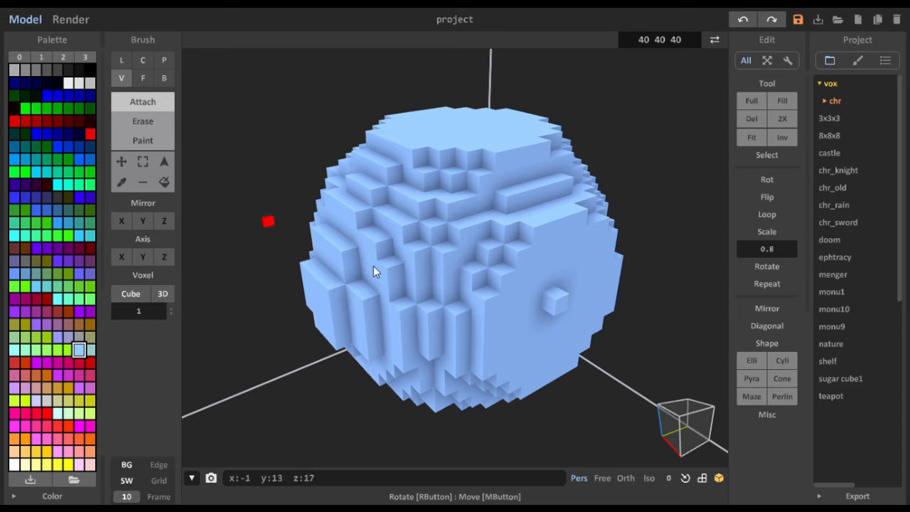
pyautogui.moveTo(562, 306); pyautogui.dragTo(608, 350)
pyautogui.moveTo(602, 349); pyautogui.dragTo(632, 175, button='right')
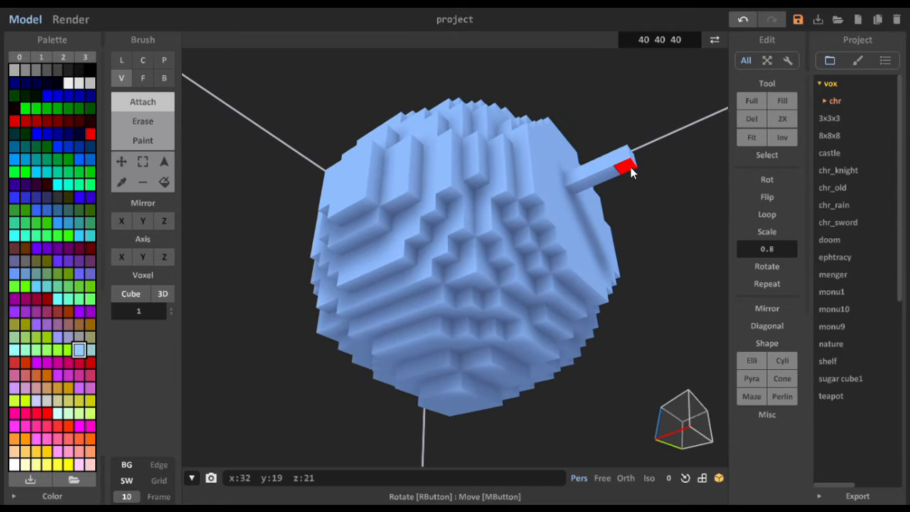
# - Continue the row as a descending staircase, dropping to z 19, outward to x 35, down to z 17 and outward to x 38
pyautogui.moveTo(630, 167)
pyautogui.mouseDown()
pyautogui.moveTo(640, 188)
pyautogui.moveTo(661, 179)
pyautogui.mouseUp()
pyautogui.moveTo(661, 179); pyautogui.dragTo(641, 206, button='right')
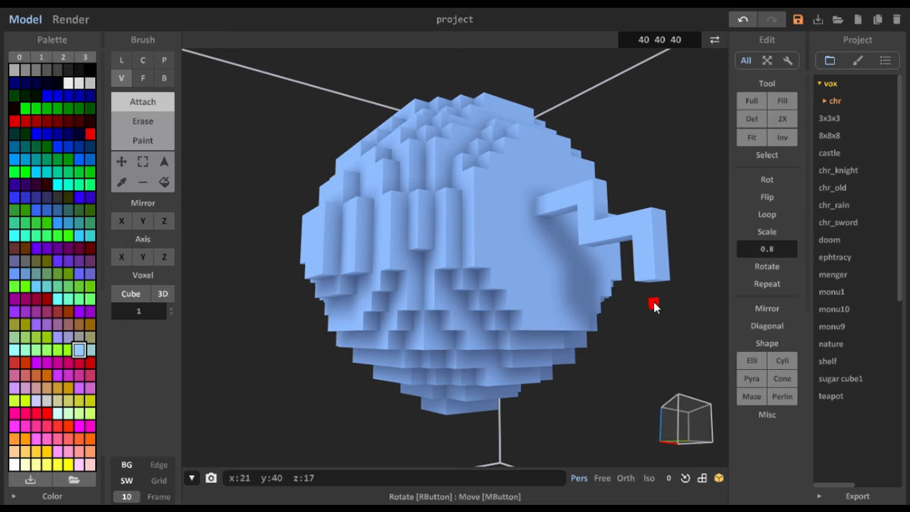
pyautogui.moveTo(653, 302); pyautogui.dragTo(664, 210, button='right')
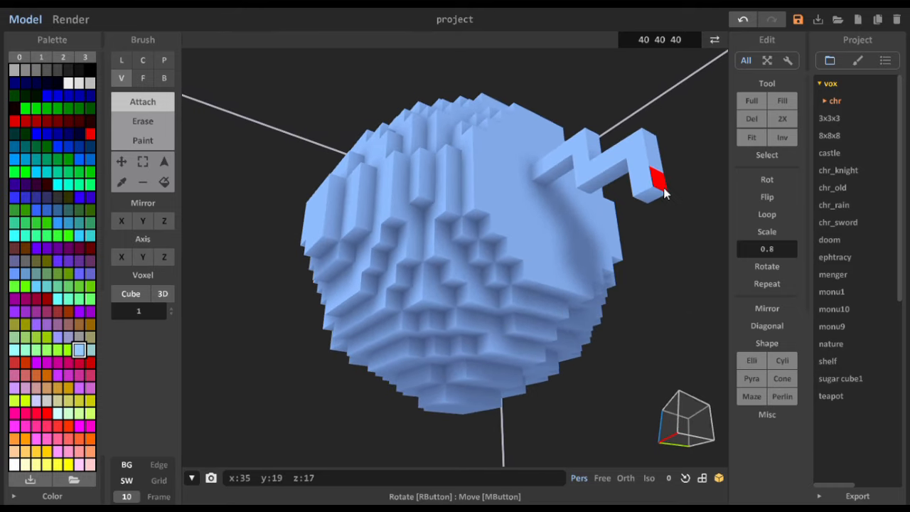
pyautogui.click(664, 188)
pyautogui.click(681, 164)
pyautogui.click(703, 156)
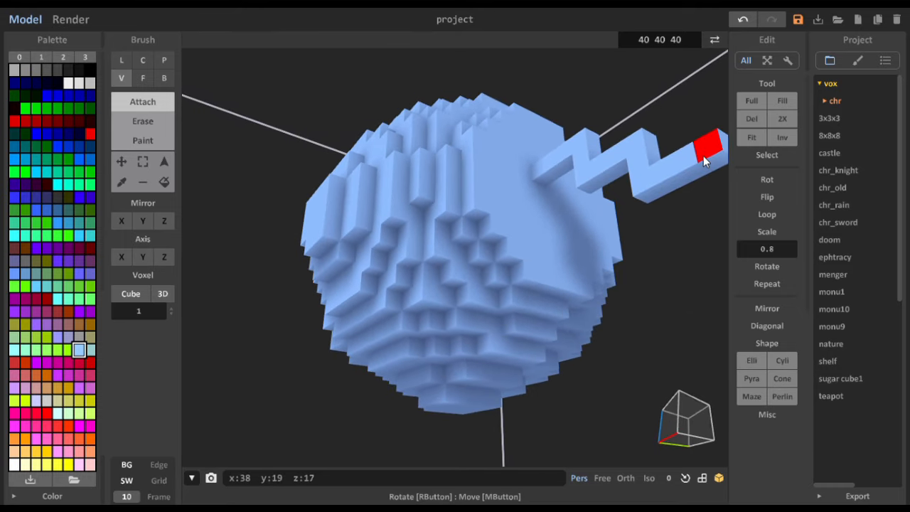
# - Thicken the staircase's first section beside the sphere with attached voxels along its y 20 side, including the drop at x 32
pyautogui.moveTo(703, 156); pyautogui.dragTo(592, 200, button='right')
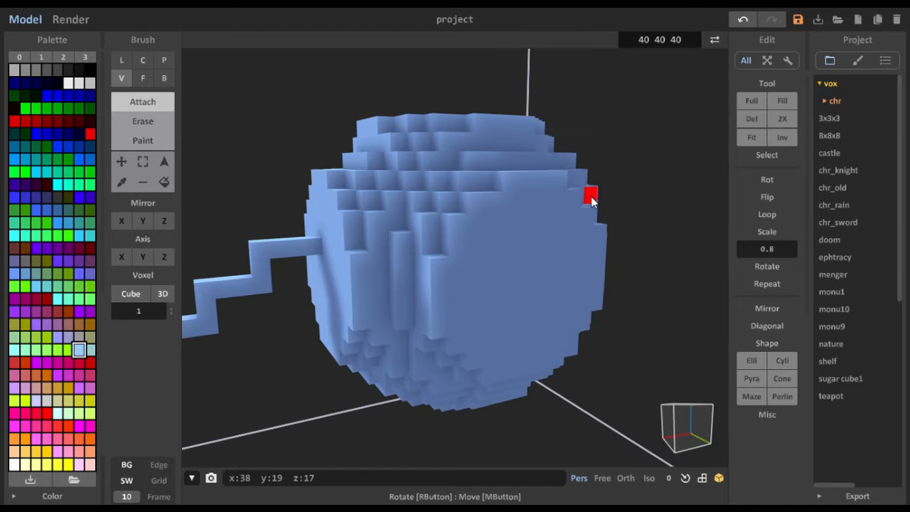
pyautogui.moveTo(359, 304); pyautogui.dragTo(403, 304, button='right')
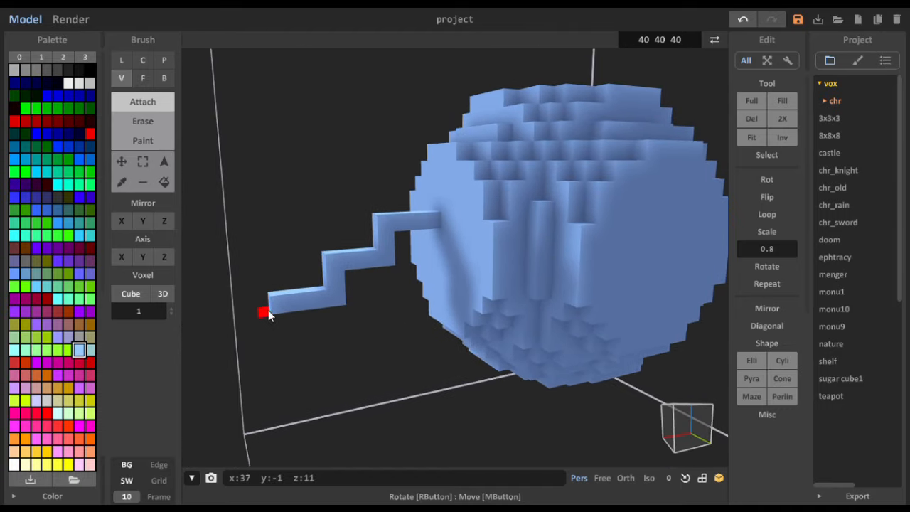
pyautogui.moveTo(268, 310); pyautogui.dragTo(331, 321, button='right')
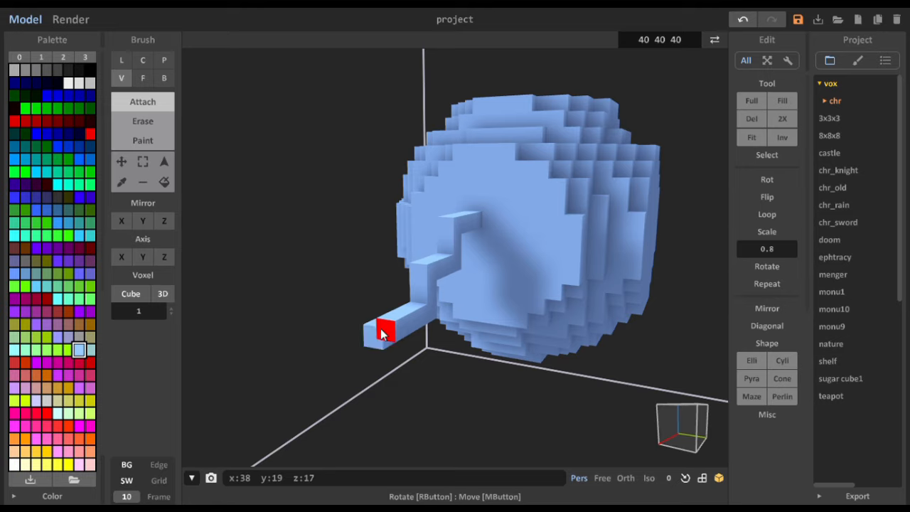
pyautogui.moveTo(417, 345); pyautogui.dragTo(322, 357, button='right')
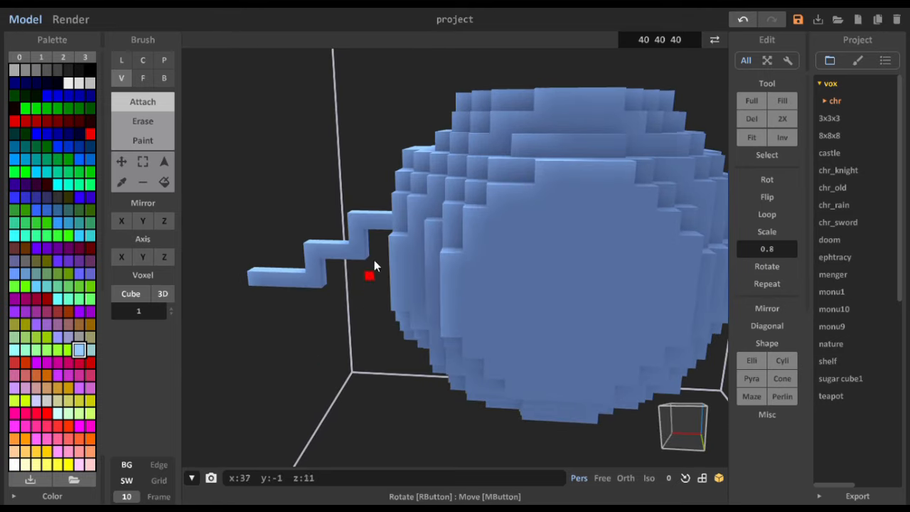
pyautogui.moveTo(346, 234); pyautogui.dragTo(411, 293, button='right')
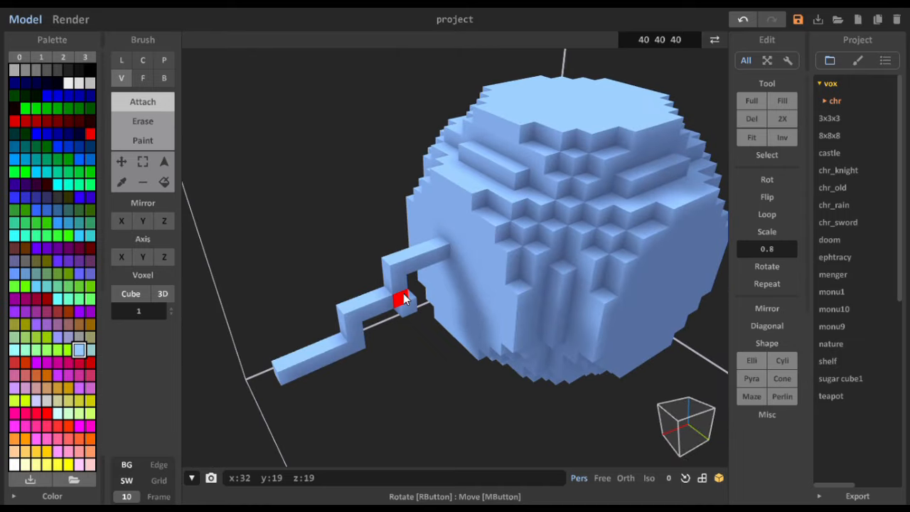
pyautogui.click(400, 281)
pyautogui.click(400, 267)
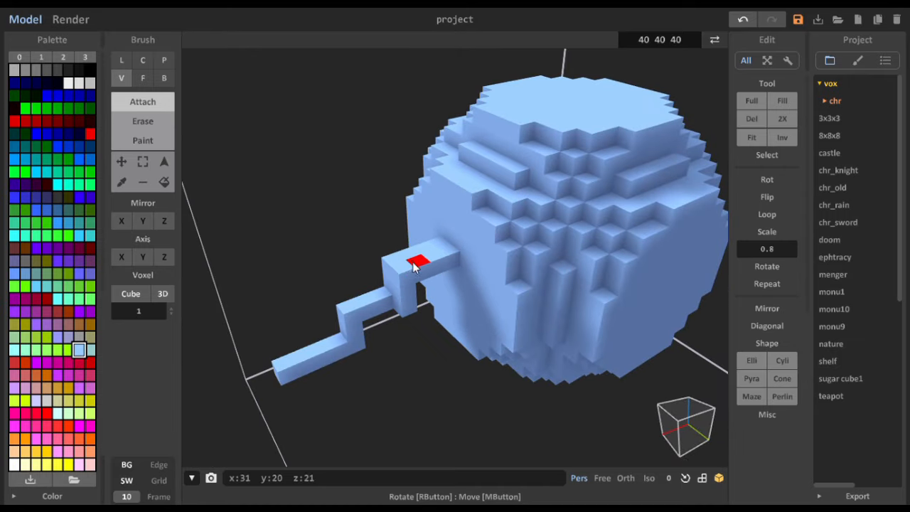
# - Thicken the opposite side of the staircase's first section with attached voxels at y 18, back to the sphere's face
pyautogui.moveTo(420, 261); pyautogui.dragTo(483, 279, button='right')
pyautogui.moveTo(492, 318); pyautogui.dragTo(524, 299, button='right')
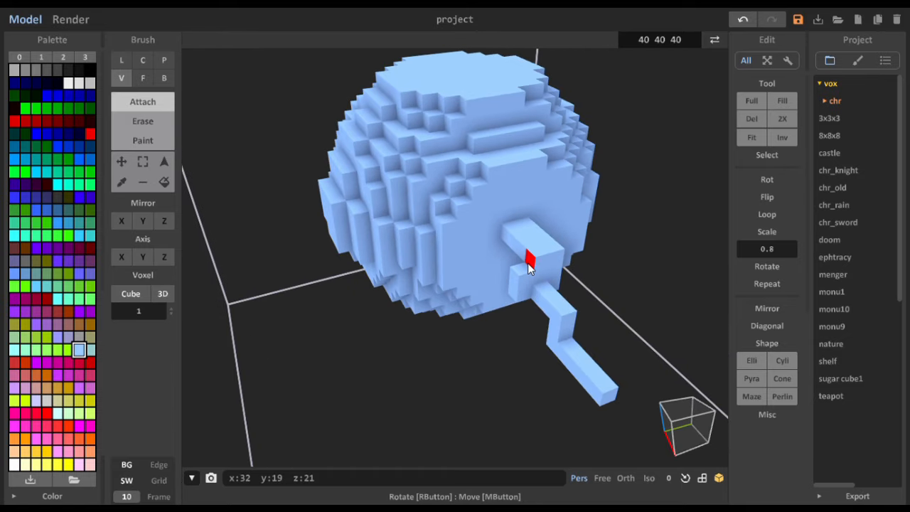
pyautogui.click(528, 263)
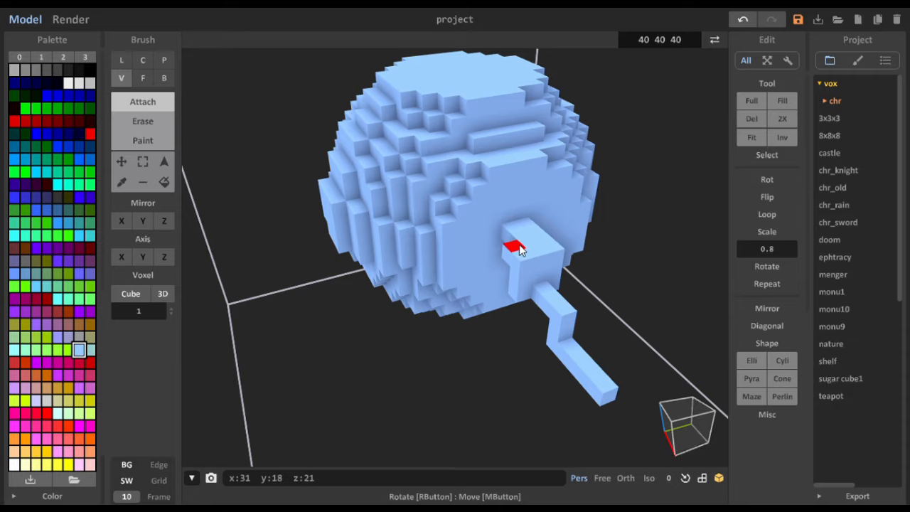
pyautogui.click(513, 242)
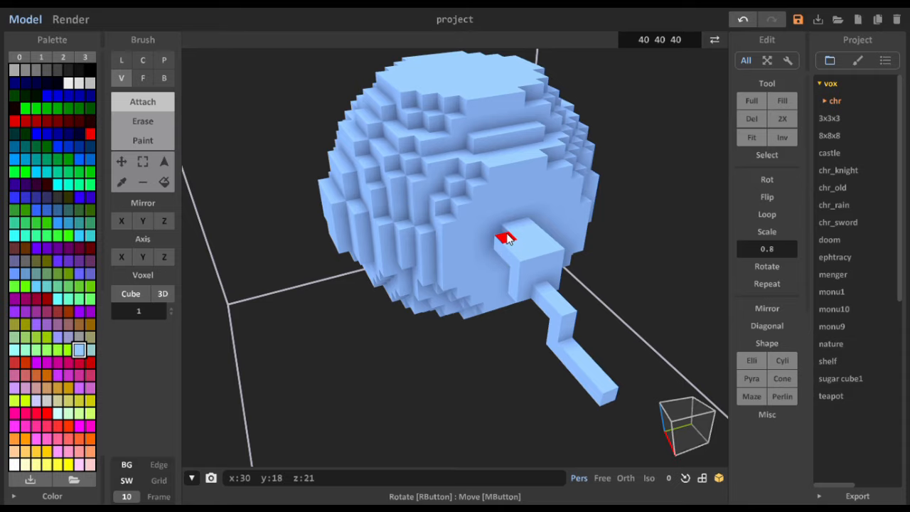
# - Attach a row of three voxels on the sphere's flat top face, starting around y 23
pyautogui.moveTo(498, 263); pyautogui.dragTo(428, 281, button='right')
pyautogui.moveTo(317, 176); pyautogui.dragTo(390, 201, button='right')
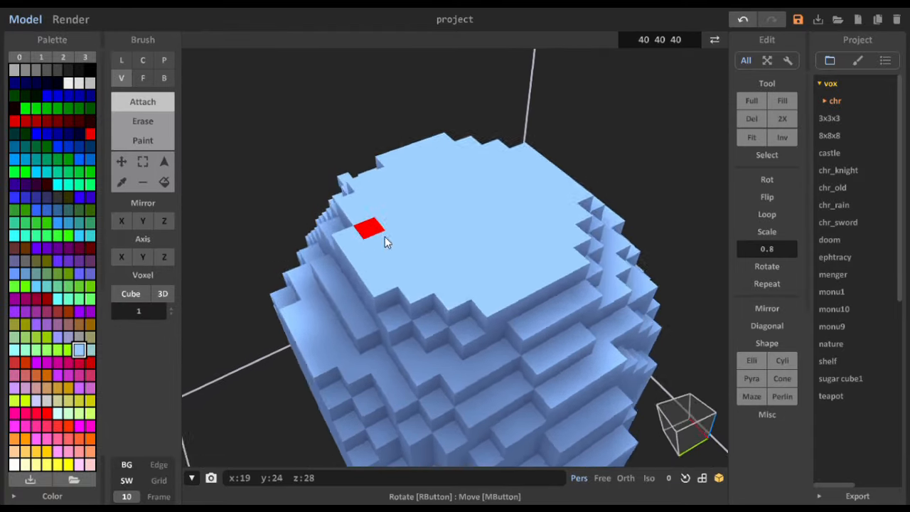
pyautogui.moveTo(384, 237); pyautogui.dragTo(404, 268, button='right')
pyautogui.moveTo(455, 329); pyautogui.dragTo(441, 248, button='right')
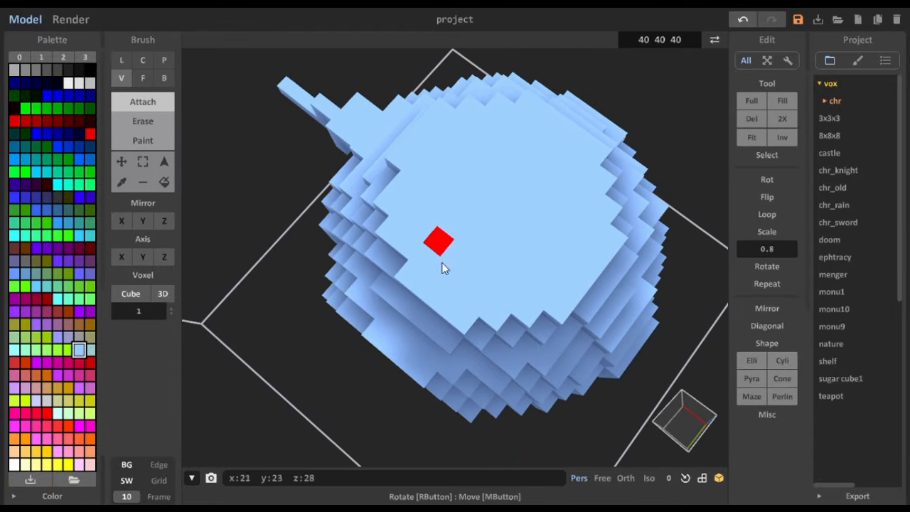
pyautogui.click(457, 259)
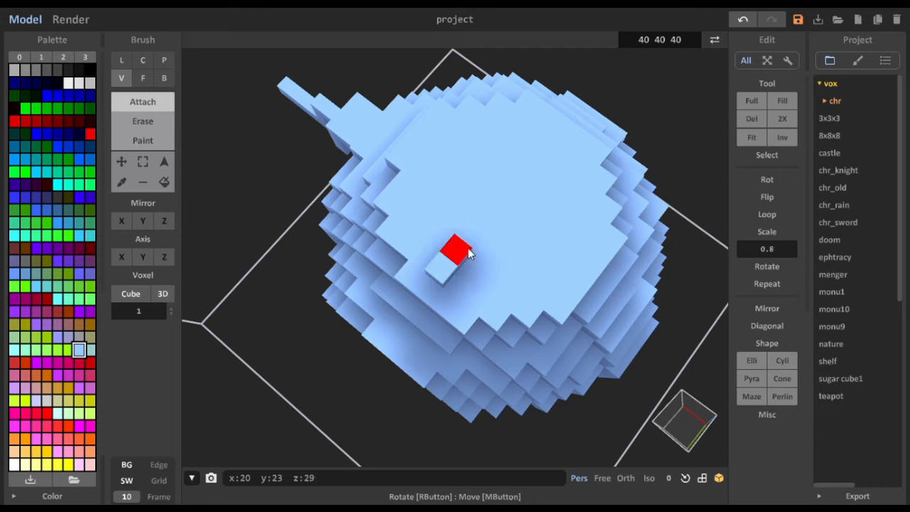
pyautogui.click(470, 245)
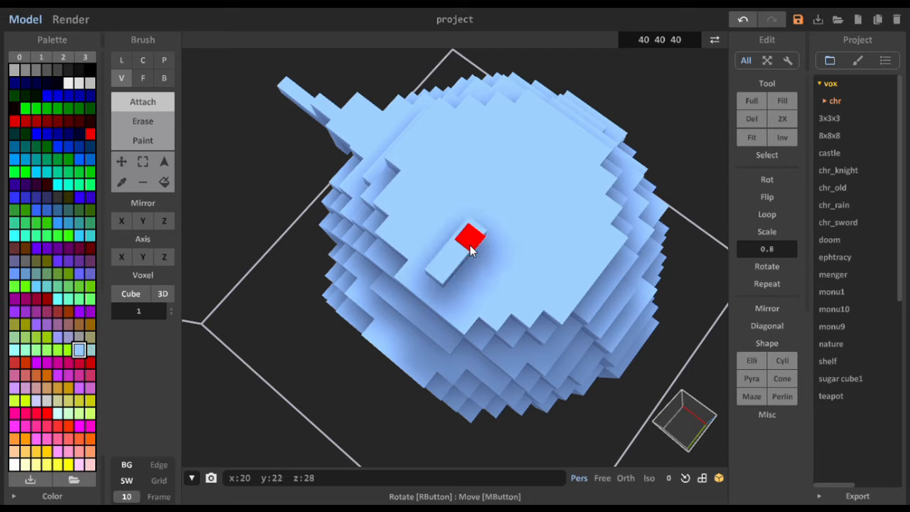
# - Attach a second, aligned row of voxels on the sphere's flat top face at x 20, from y 19 to y 17
pyautogui.click(518, 188)
pyautogui.click(531, 177)
pyautogui.click(544, 162)
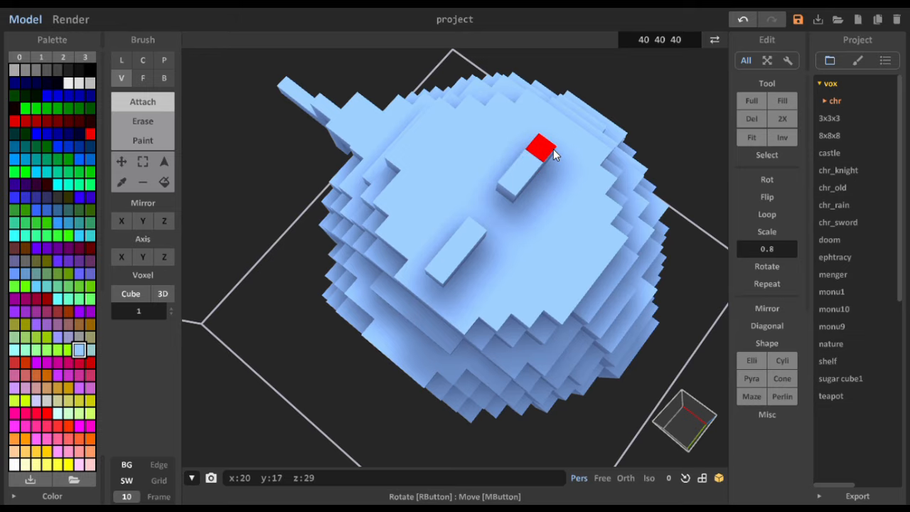
# - Undo the attached voxels of the second row on the sphere's flat top face
pyautogui.moveTo(554, 154); pyautogui.dragTo(450, 156, button='right')
pyautogui.hotkey('ctrl', 'z')
pyautogui.hotkey('ctrl', 'z')
pyautogui.hotkey('ctrl', 'z')
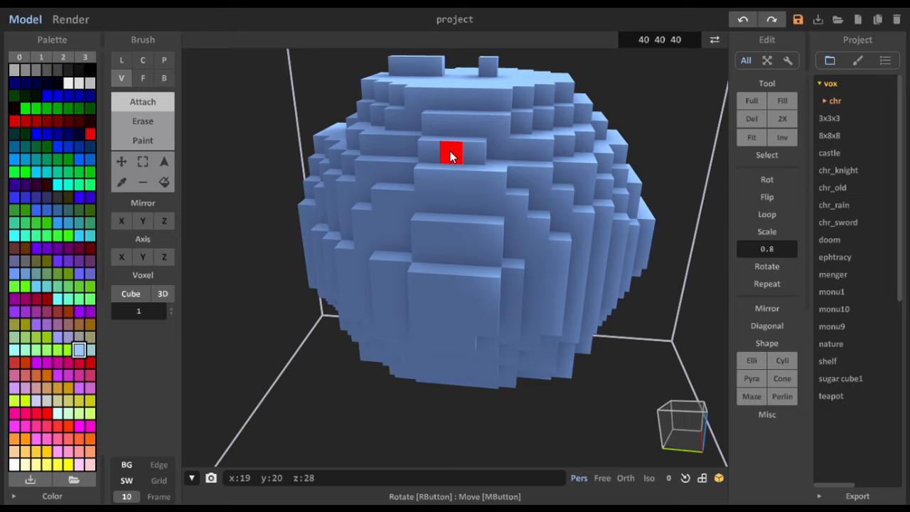
pyautogui.moveTo(518, 110)
pyautogui.mouseDown(button='right')
pyautogui.moveTo(529, 162)
pyautogui.moveTo(533, 141)
pyautogui.mouseUp(button='right')
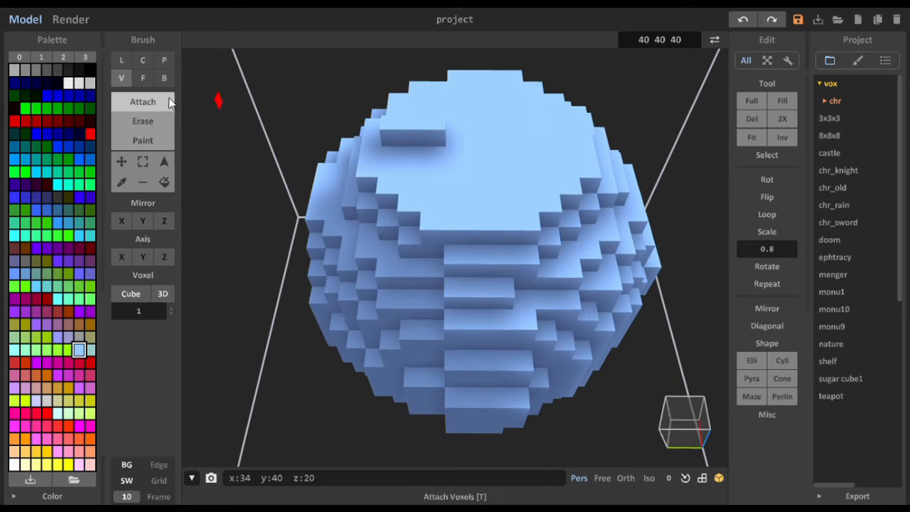
# - Box-select the remaining row of three voxels on the sphere's flat top face
pyautogui.click(164, 161)
pyautogui.click(391, 140)
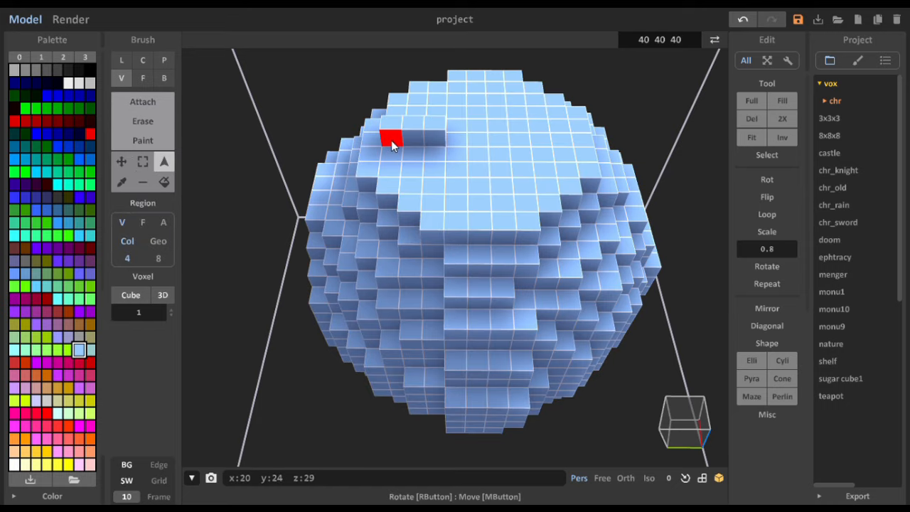
pyautogui.click(140, 162)
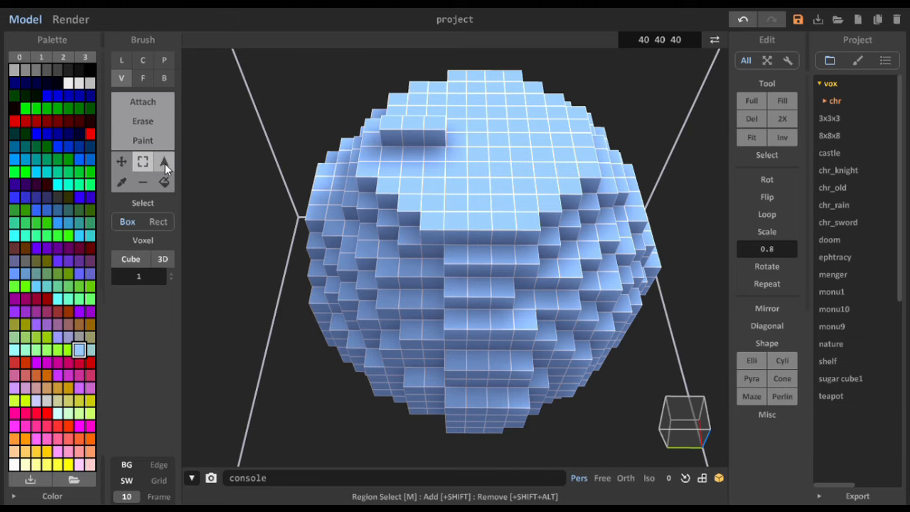
pyautogui.click(386, 139)
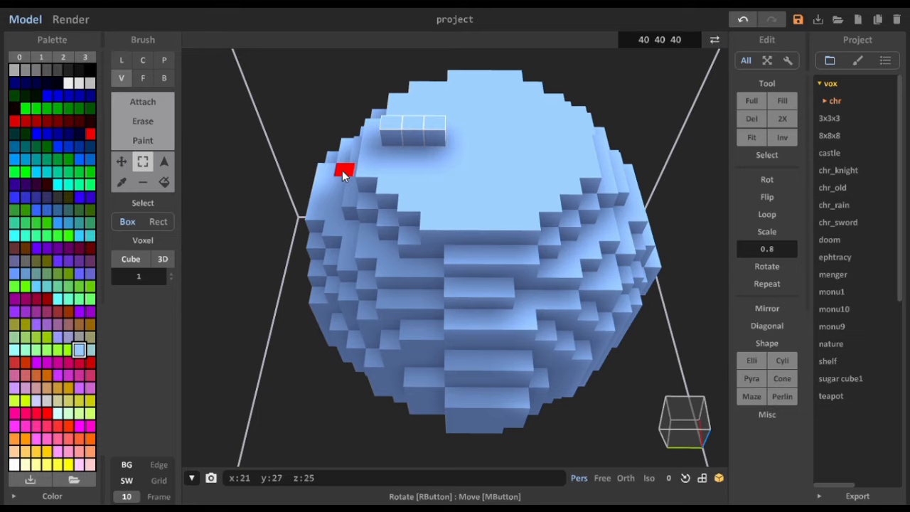
pyautogui.moveTo(344, 173)
pyautogui.mouseDown(button='right')
pyautogui.moveTo(398, 178)
pyautogui.moveTo(460, 162)
pyautogui.moveTo(329, 172)
pyautogui.mouseUp(button='right')
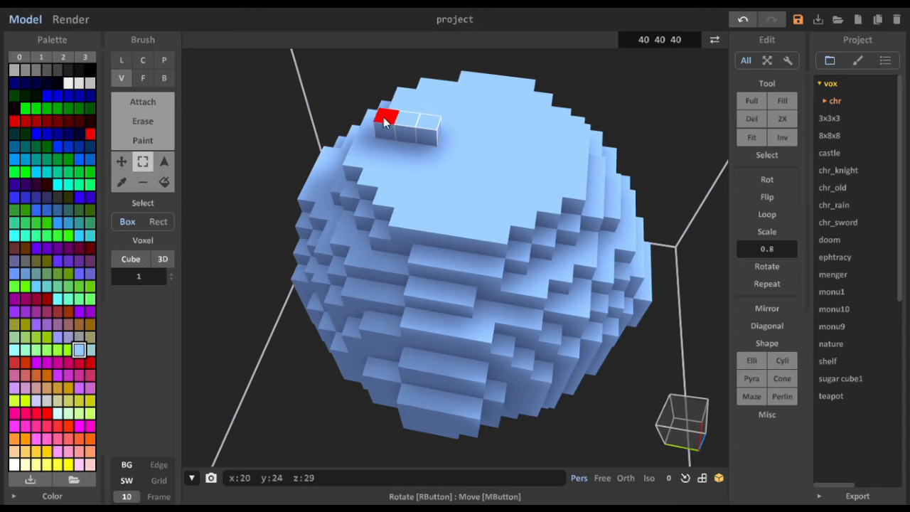
# - Duplicate the selected row across the top face with an offset of -6 along y
pyautogui.click(126, 161)
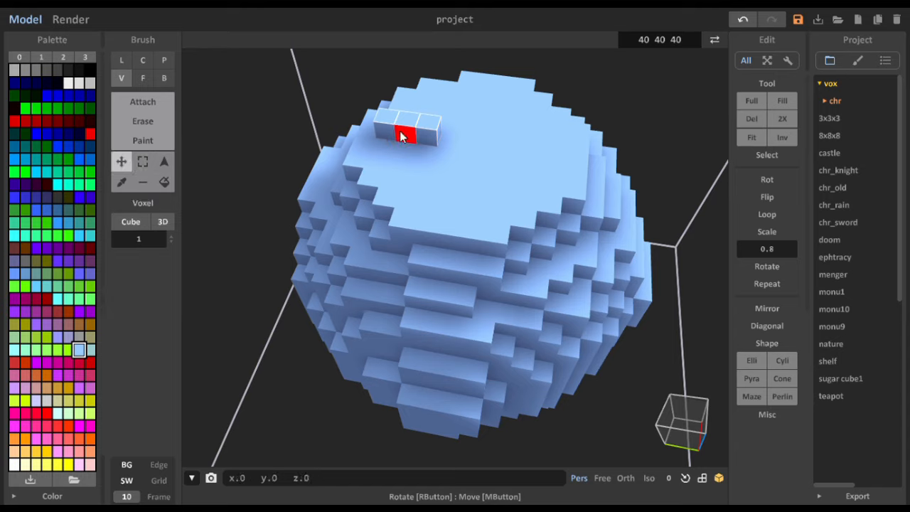
pyautogui.moveTo(400, 137); pyautogui.dragTo(530, 156)
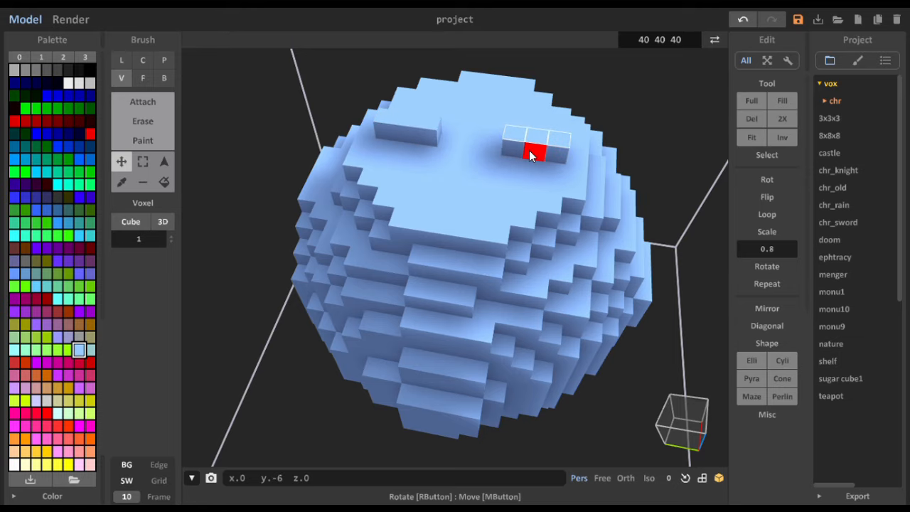
pyautogui.moveTo(459, 203)
pyautogui.mouseDown(button='right')
pyautogui.moveTo(465, 159)
pyautogui.moveTo(467, 190)
pyautogui.moveTo(390, 208)
pyautogui.moveTo(461, 199)
pyautogui.moveTo(475, 211)
pyautogui.mouseUp(button='right')
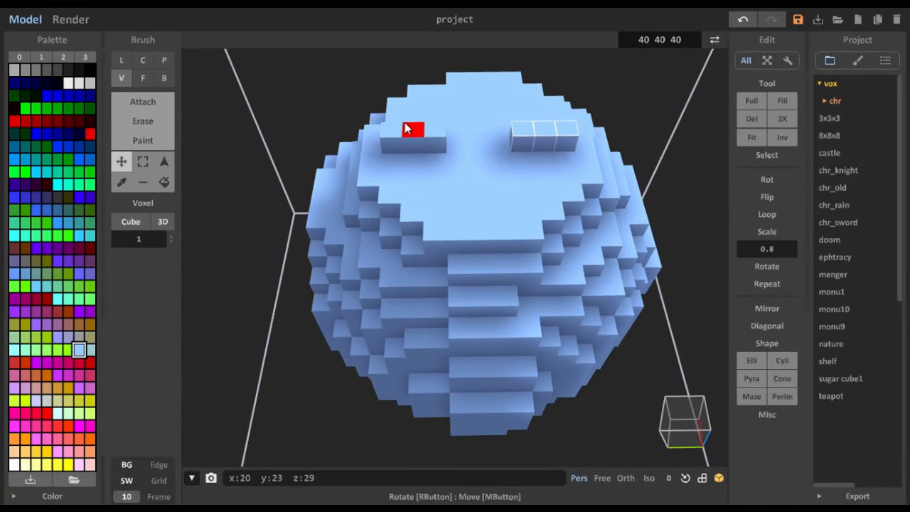
# - Attach a vertical column of voxels on the middle voxel of each row, at y 23 and y 17
pyautogui.click(122, 62)
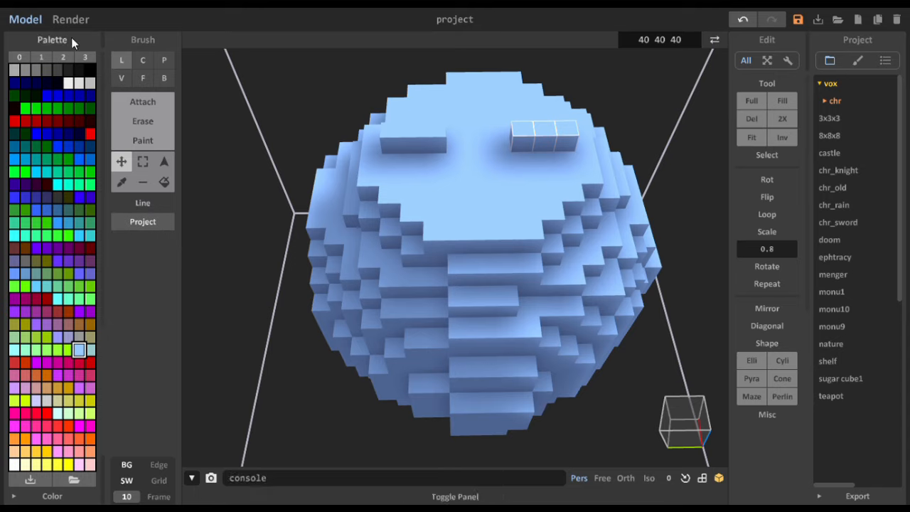
pyautogui.click(125, 78)
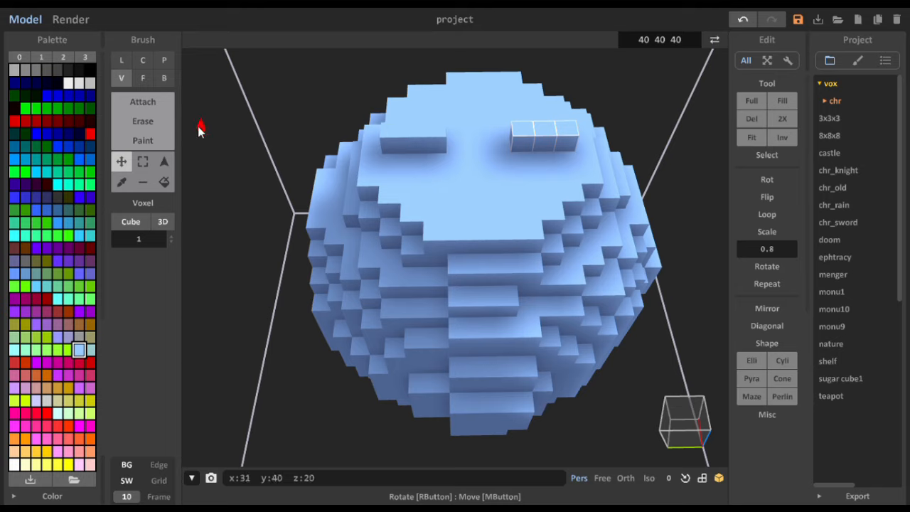
pyautogui.click(152, 103)
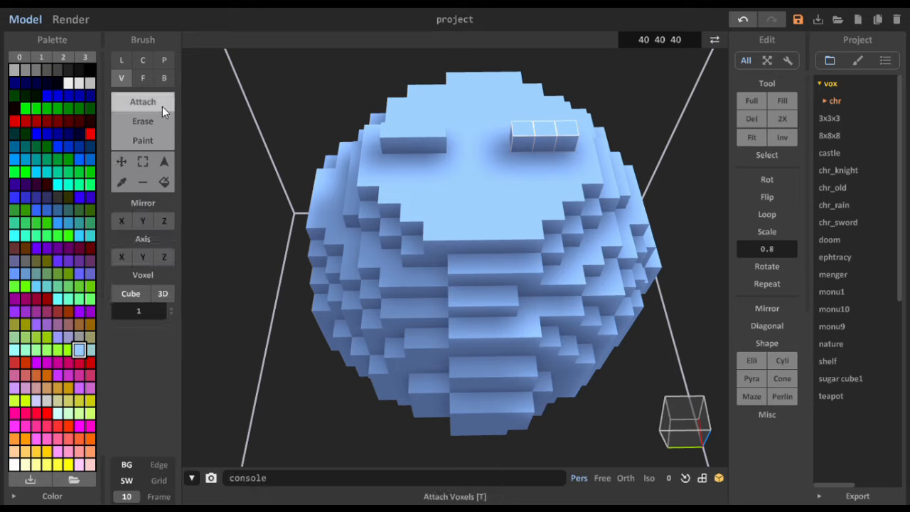
pyautogui.click(412, 134)
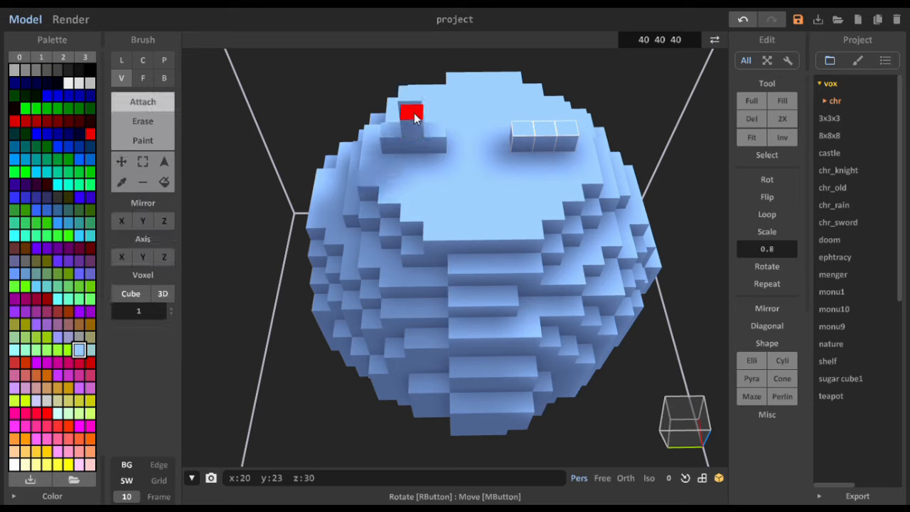
pyautogui.click(416, 97)
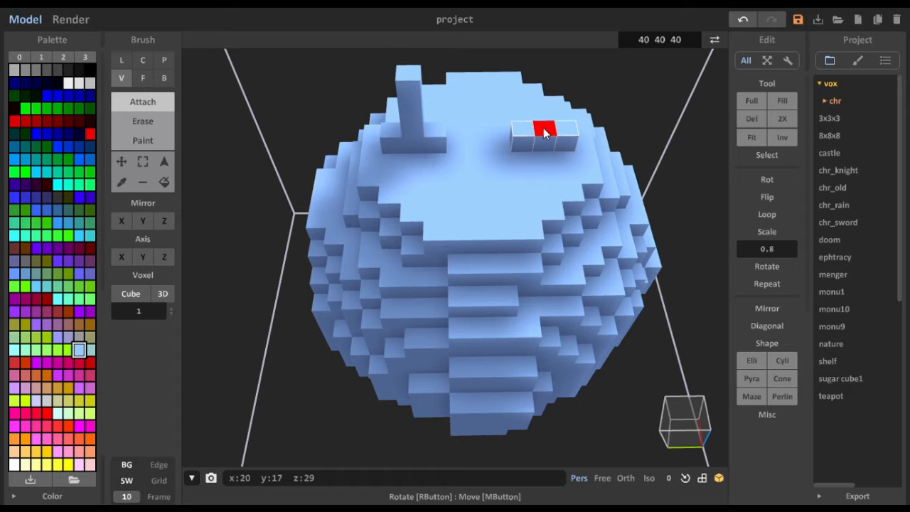
pyautogui.click(546, 114)
pyautogui.click(550, 96)
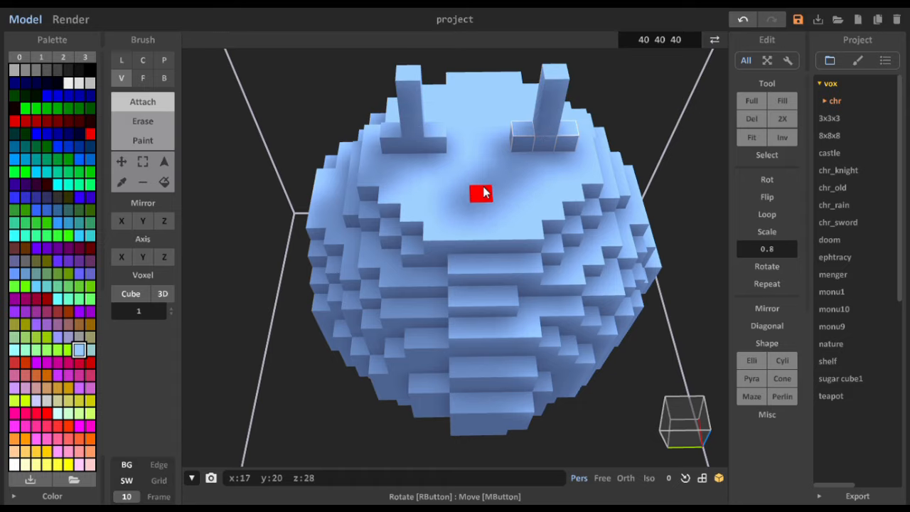
# - Raise both end voxels of the y 23 row by one attached voxel beside its column
pyautogui.moveTo(482, 194); pyautogui.dragTo(474, 142, button='right')
pyautogui.scroll(-3, 483, 139)
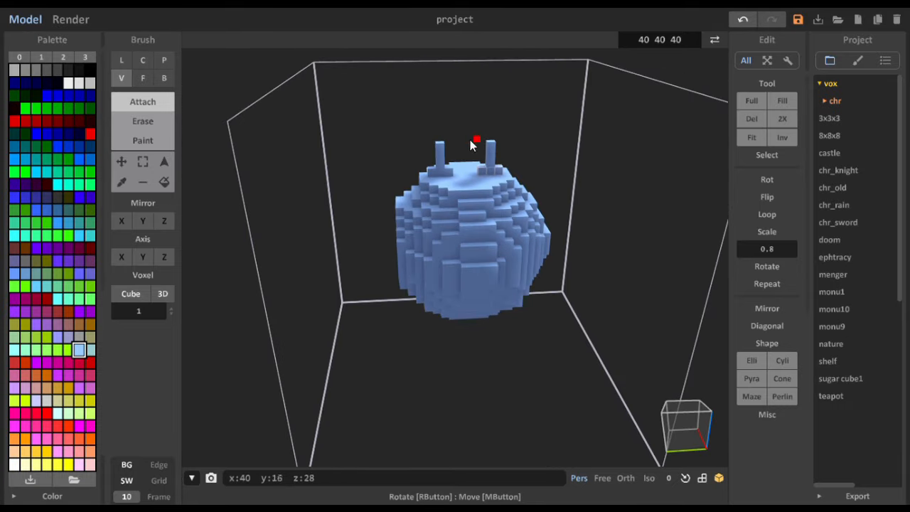
pyautogui.scroll(5, 438, 192)
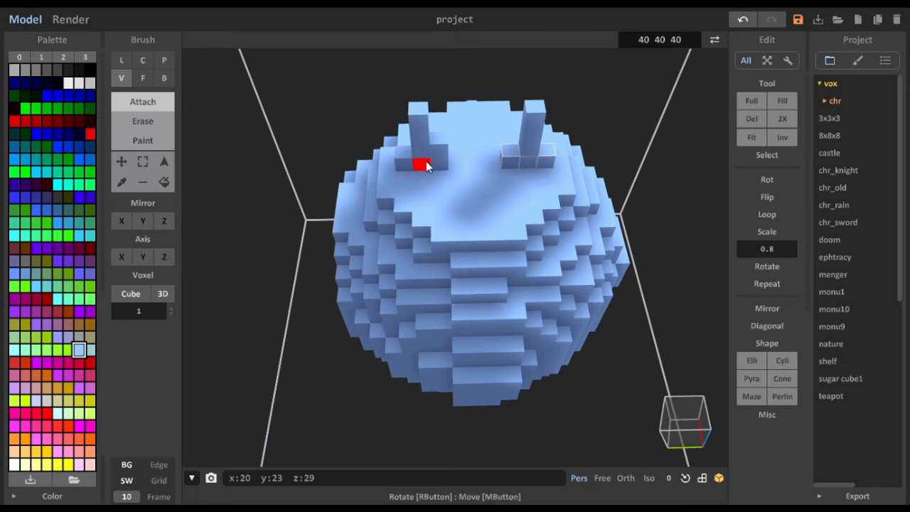
pyautogui.moveTo(423, 163); pyautogui.dragTo(426, 137, button='right')
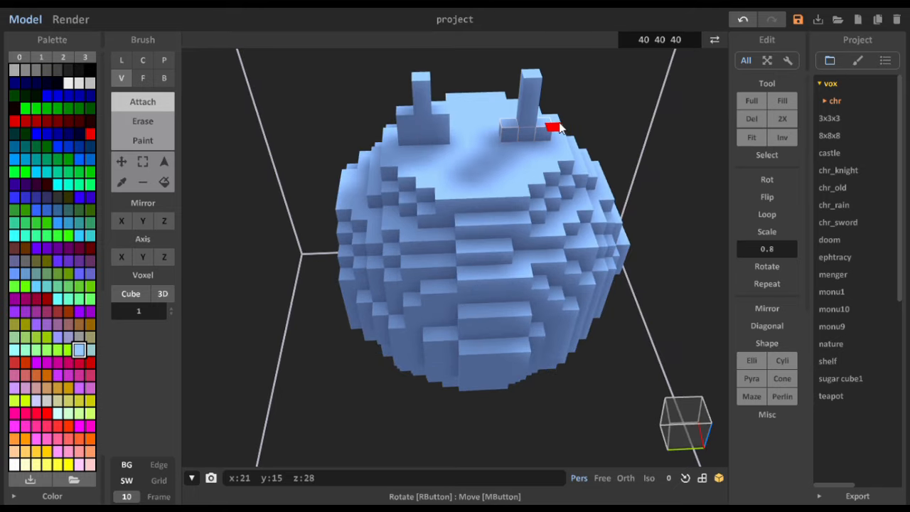
# - Raise both end voxels of the y 17 row by one attached voxel beside its column
pyautogui.moveTo(503, 118); pyautogui.dragTo(498, 155, button='right')
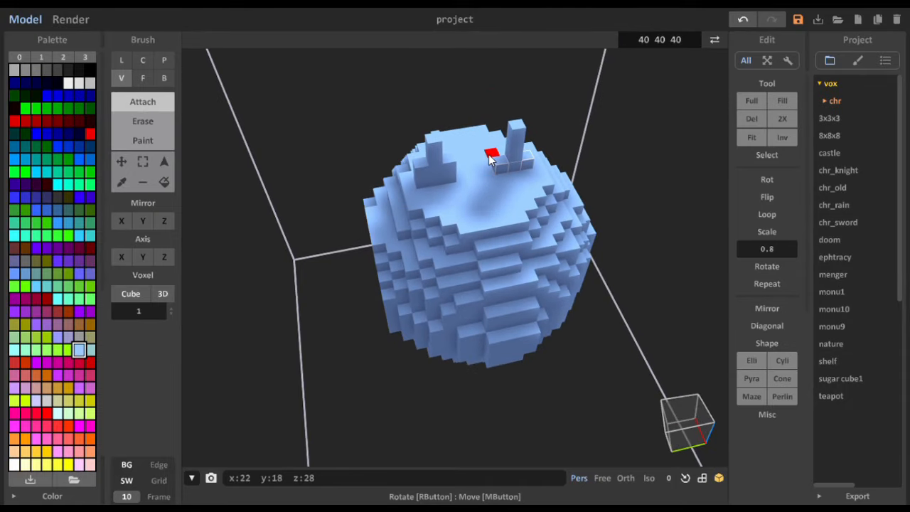
pyautogui.moveTo(432, 183); pyautogui.dragTo(431, 150, button='right')
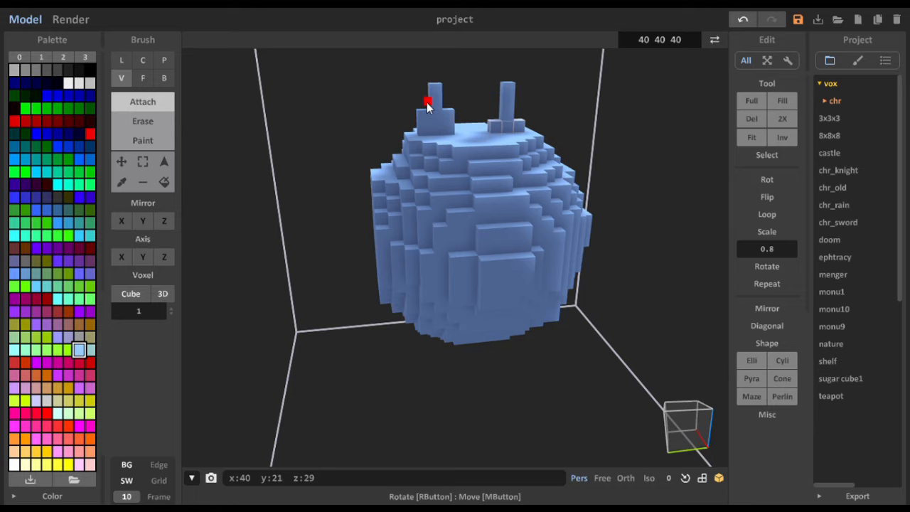
pyautogui.moveTo(423, 118)
pyautogui.mouseDown(button='right')
pyautogui.moveTo(443, 122)
pyautogui.moveTo(416, 116)
pyautogui.moveTo(432, 118)
pyautogui.mouseUp(button='right')
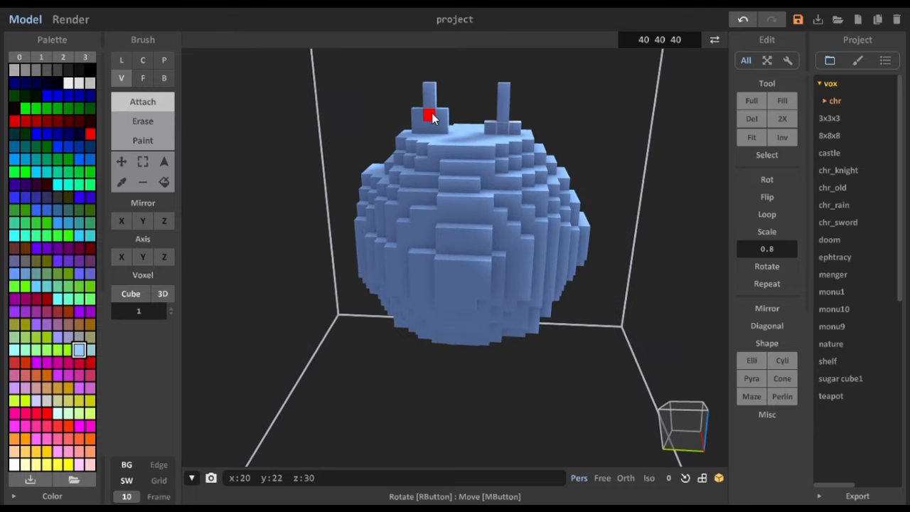
pyautogui.moveTo(493, 122); pyautogui.dragTo(495, 200, button='right')
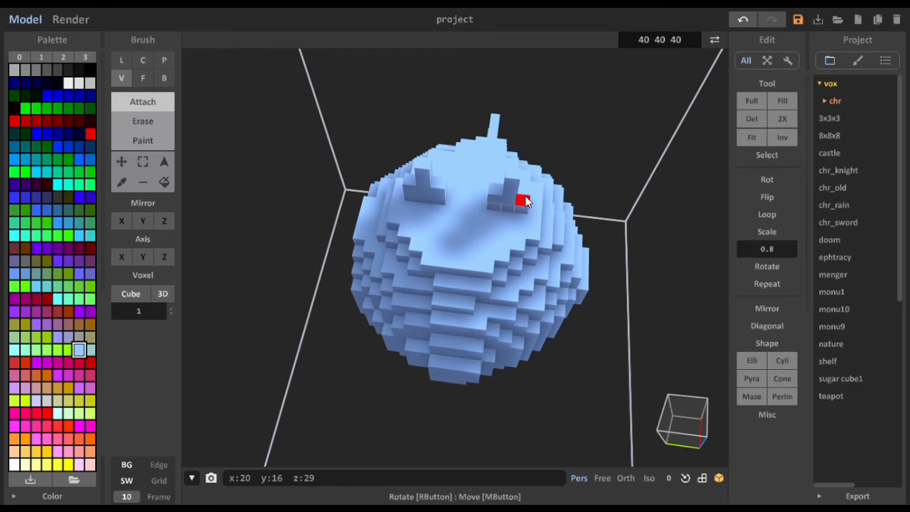
pyautogui.moveTo(406, 218); pyautogui.dragTo(404, 179, button='right')
pyautogui.moveTo(466, 183); pyautogui.dragTo(469, 209, button='right')
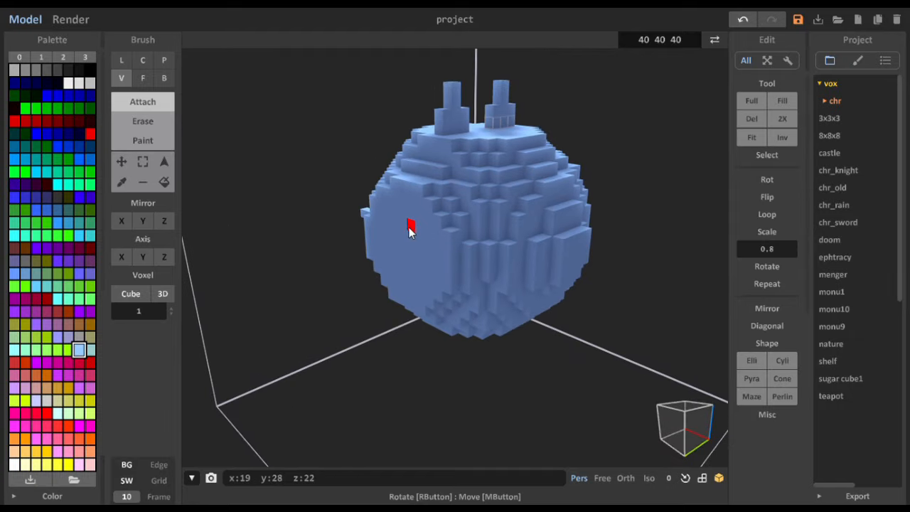
# - Box-select all voxels of the sphere's flat side face at y 28
pyautogui.moveTo(410, 229); pyautogui.dragTo(285, 188, button='right')
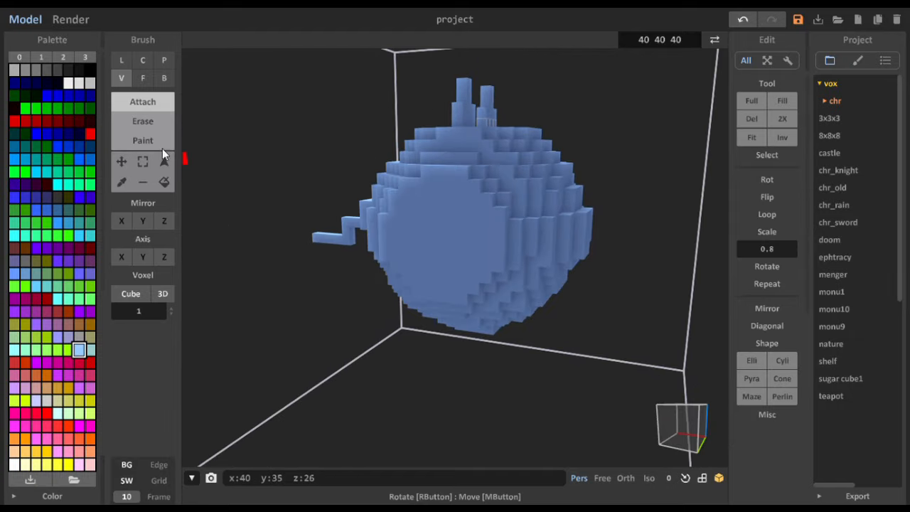
pyautogui.click(141, 123)
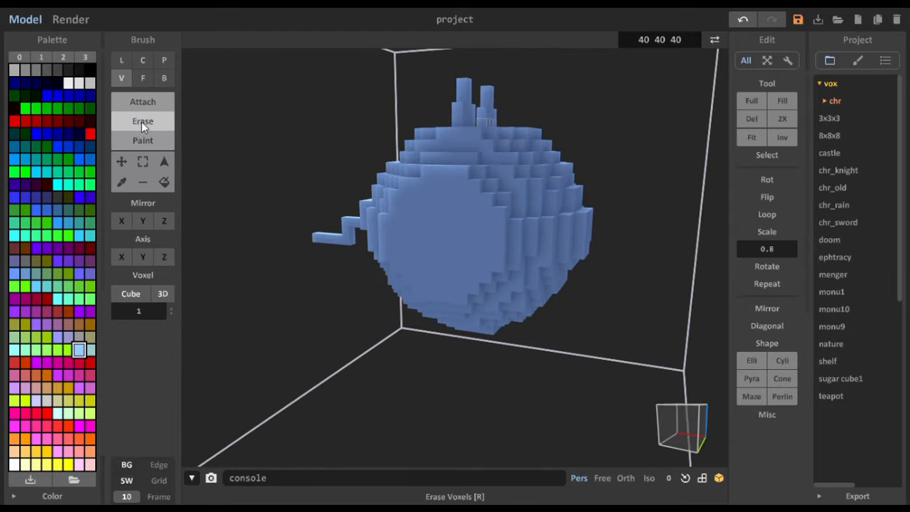
pyautogui.click(145, 164)
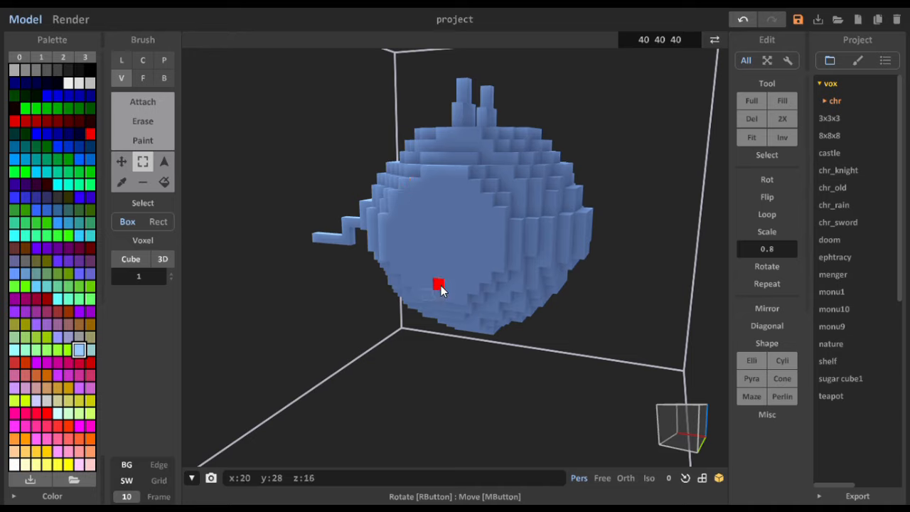
pyautogui.moveTo(441, 285); pyautogui.dragTo(494, 231)
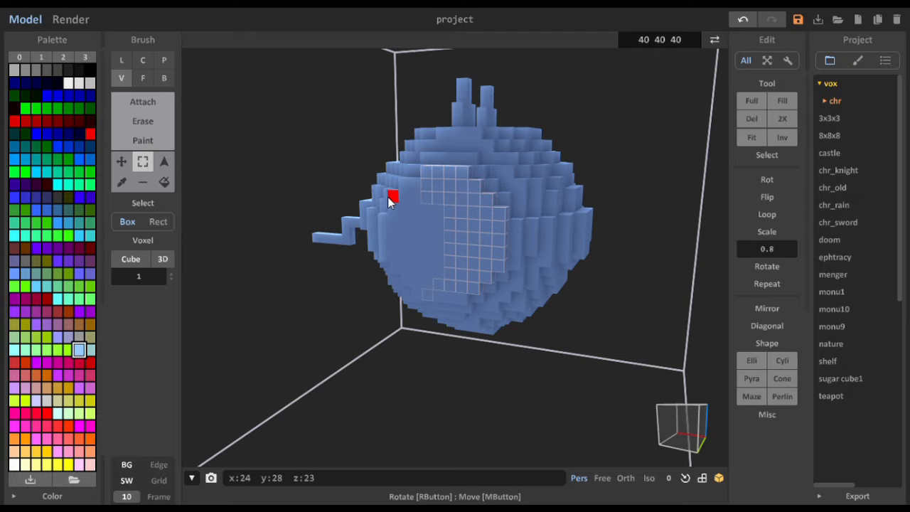
pyautogui.moveTo(392, 197); pyautogui.dragTo(436, 273)
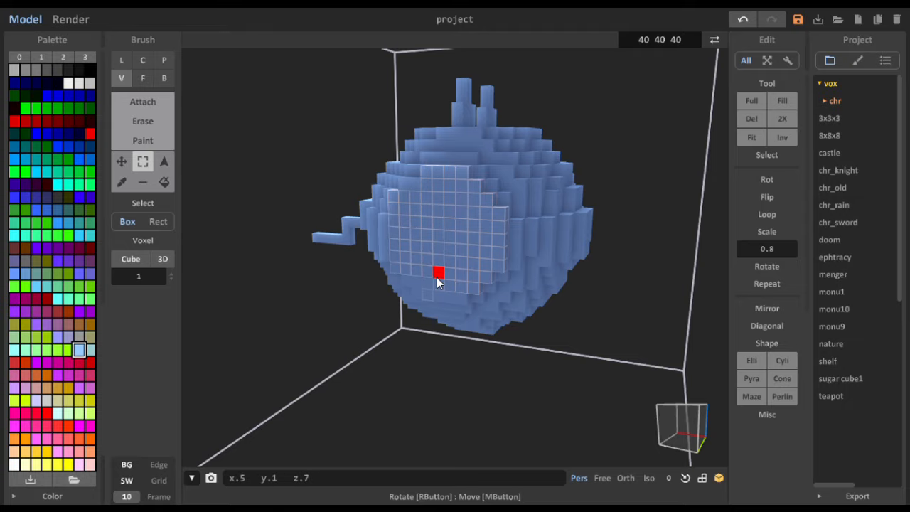
pyautogui.moveTo(440, 264); pyautogui.dragTo(448, 245, button='right')
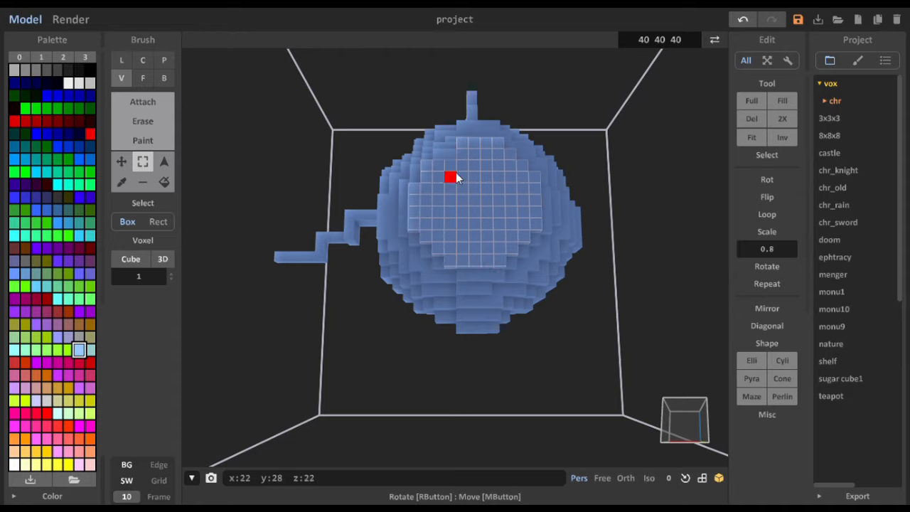
pyautogui.moveTo(438, 171); pyautogui.dragTo(438, 216, button='right')
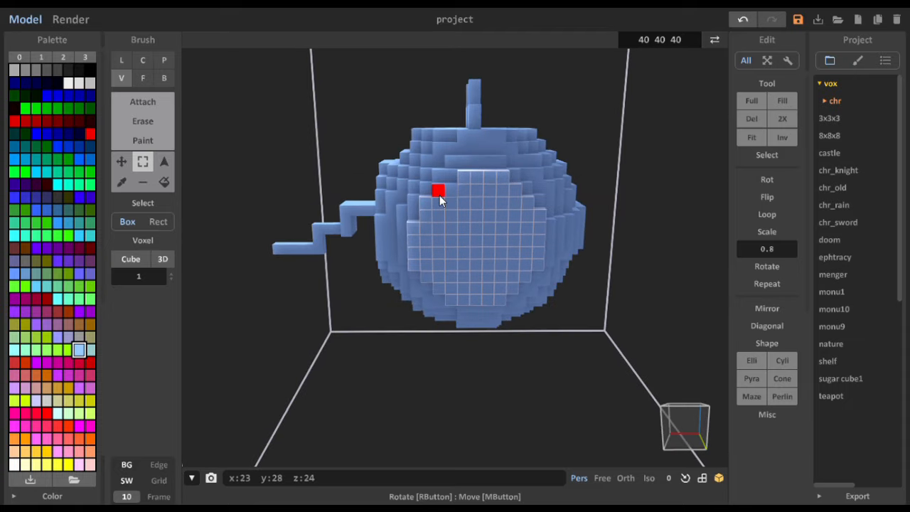
pyautogui.moveTo(411, 252); pyautogui.dragTo(343, 271, button='right')
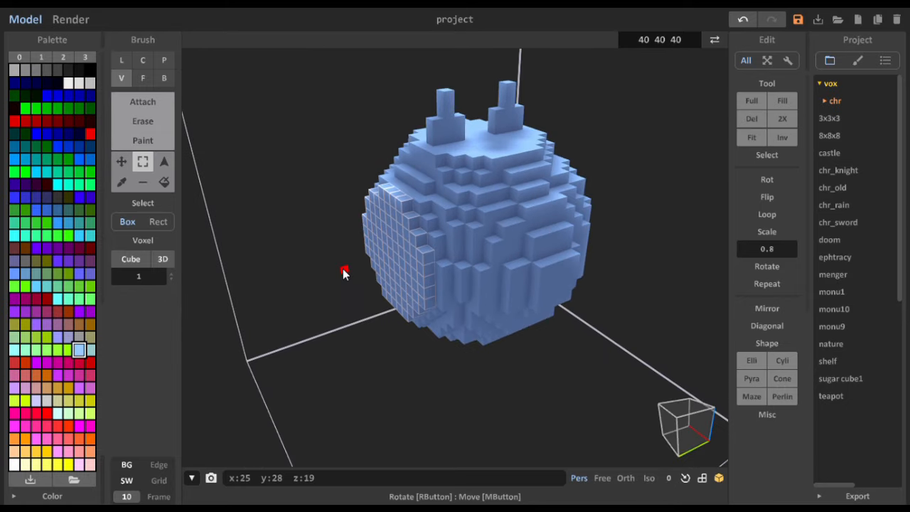
# - Extrude the flat y 28 side face outward by one voxel layer using Attach in Face mode
pyautogui.click(150, 101)
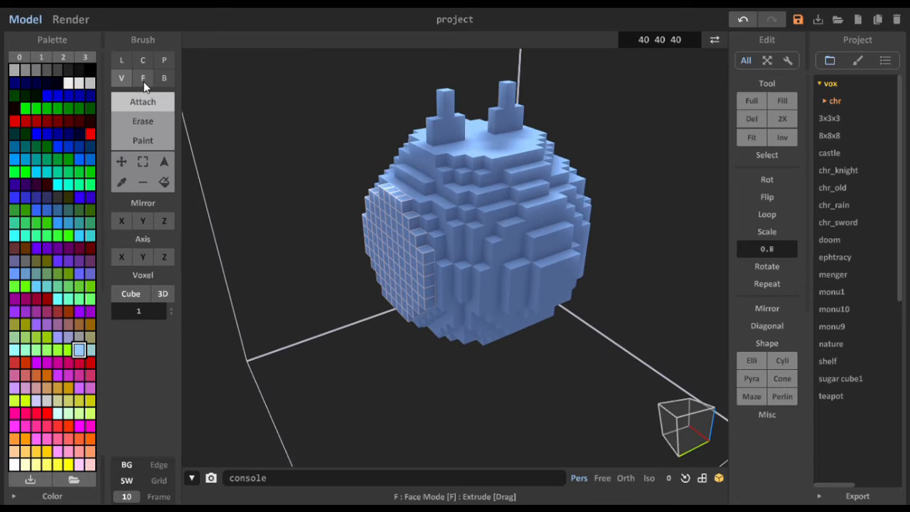
pyautogui.click(144, 82)
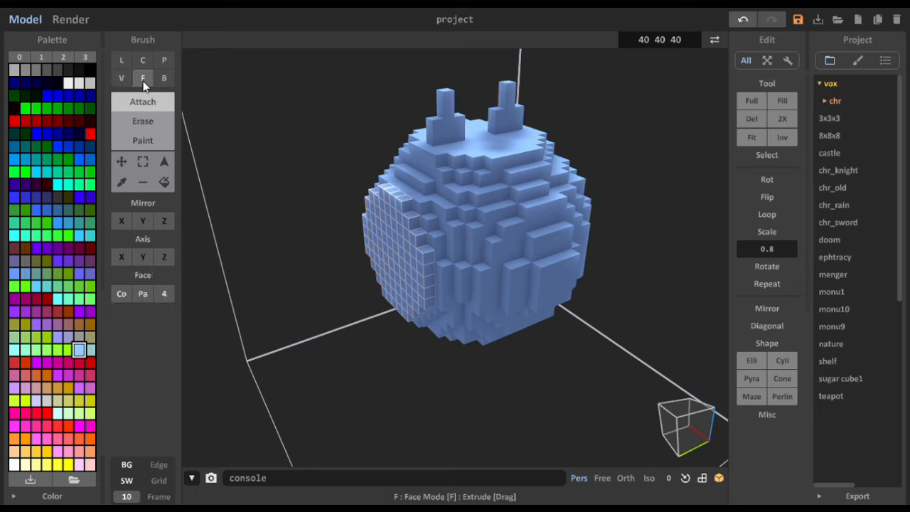
pyautogui.moveTo(400, 246)
pyautogui.mouseDown()
pyautogui.moveTo(298, 279)
pyautogui.moveTo(404, 264)
pyautogui.moveTo(331, 283)
pyautogui.moveTo(415, 272)
pyautogui.mouseUp()
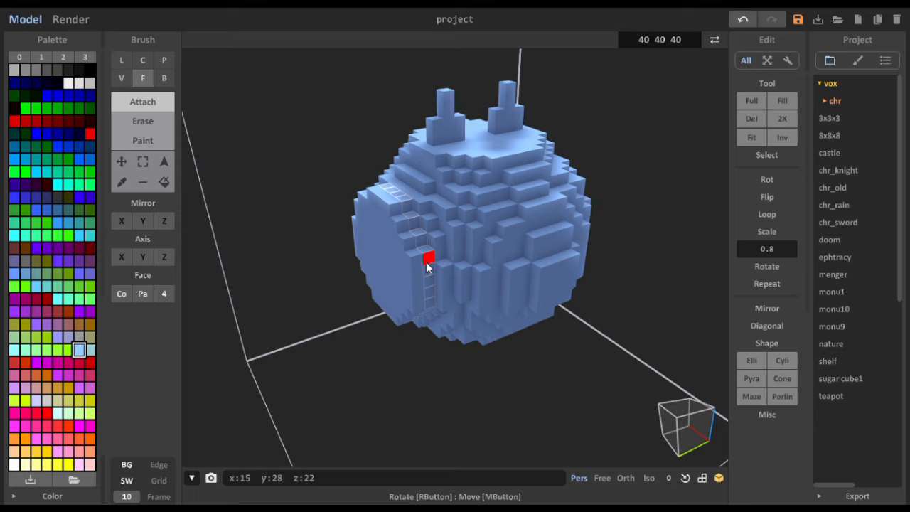
# - Carve the selected flat side face at y 28 inward into a recess using Erase in Face mode
pyautogui.click(149, 125)
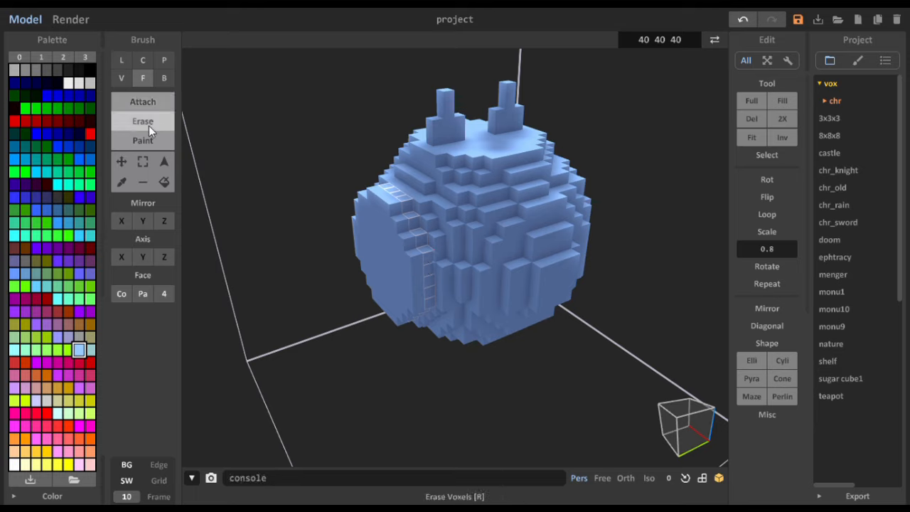
pyautogui.click(378, 277)
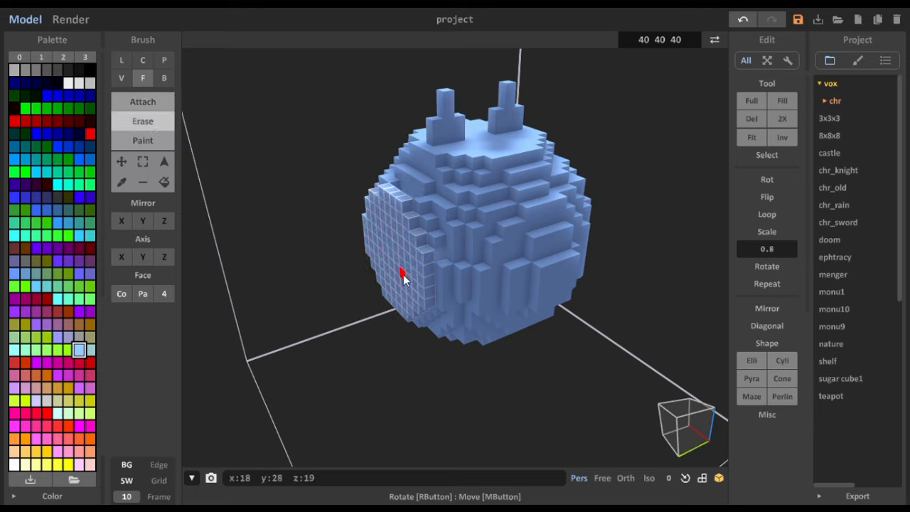
pyautogui.moveTo(402, 278)
pyautogui.mouseDown()
pyautogui.moveTo(431, 274)
pyautogui.moveTo(392, 275)
pyautogui.mouseUp()
pyautogui.moveTo(391, 275)
pyautogui.mouseDown(button='right')
pyautogui.moveTo(494, 268)
pyautogui.moveTo(405, 329)
pyautogui.moveTo(351, 320)
pyautogui.moveTo(400, 331)
pyautogui.moveTo(427, 316)
pyautogui.moveTo(433, 260)
pyautogui.mouseUp(button='right')
pyautogui.click(496, 239)
pyautogui.click(488, 263)
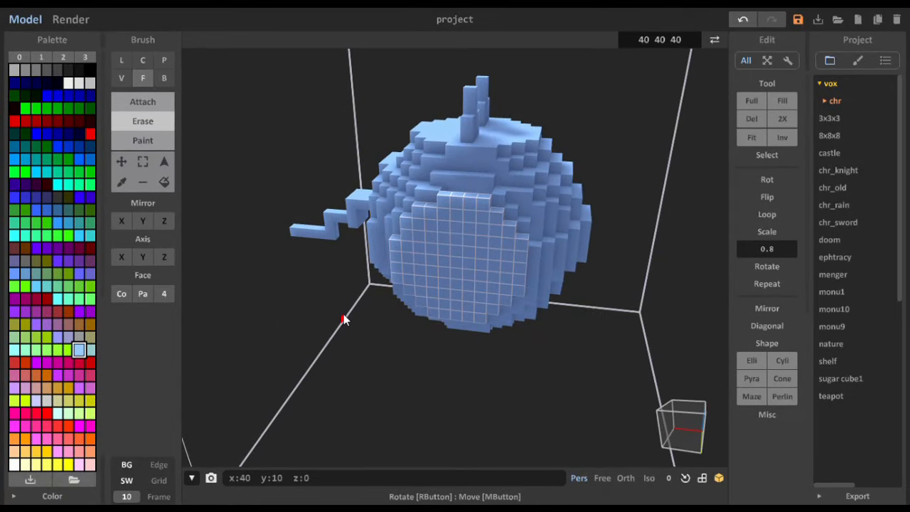
pyautogui.moveTo(533, 246)
pyautogui.mouseDown(button='right')
pyautogui.moveTo(518, 224)
pyautogui.moveTo(466, 196)
pyautogui.moveTo(470, 215)
pyautogui.mouseUp(button='right')
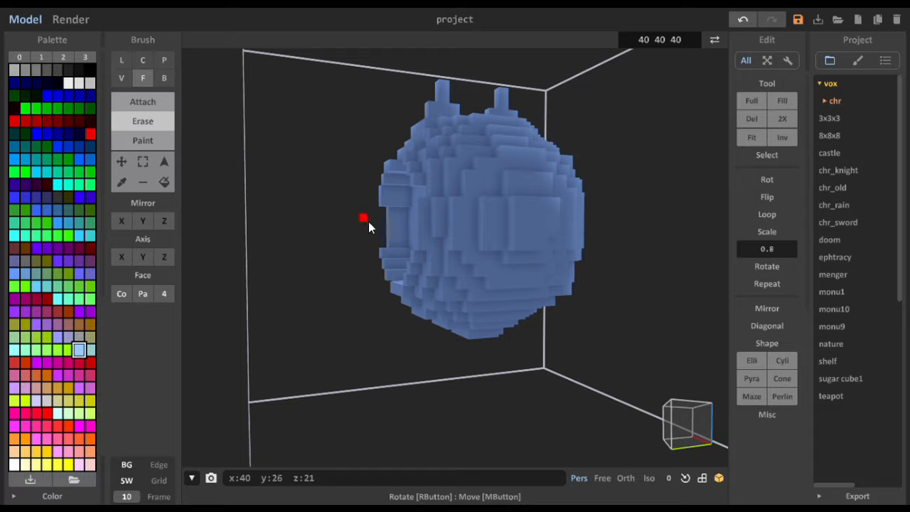
# - Box-select and delete the raised voxel patches on the opposite side of the sphere, flattening it to y 12
pyautogui.moveTo(368, 222)
pyautogui.mouseDown(button='right')
pyautogui.moveTo(497, 238)
pyautogui.moveTo(429, 202)
pyautogui.moveTo(398, 220)
pyautogui.moveTo(570, 232)
pyautogui.moveTo(522, 218)
pyautogui.moveTo(421, 215)
pyautogui.moveTo(431, 228)
pyautogui.moveTo(306, 220)
pyautogui.moveTo(362, 219)
pyautogui.mouseUp(button='right')
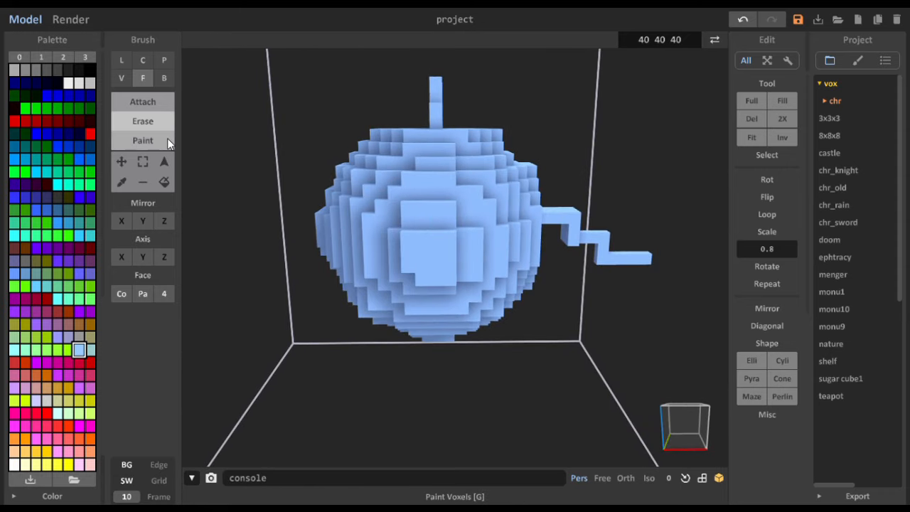
pyautogui.click(143, 161)
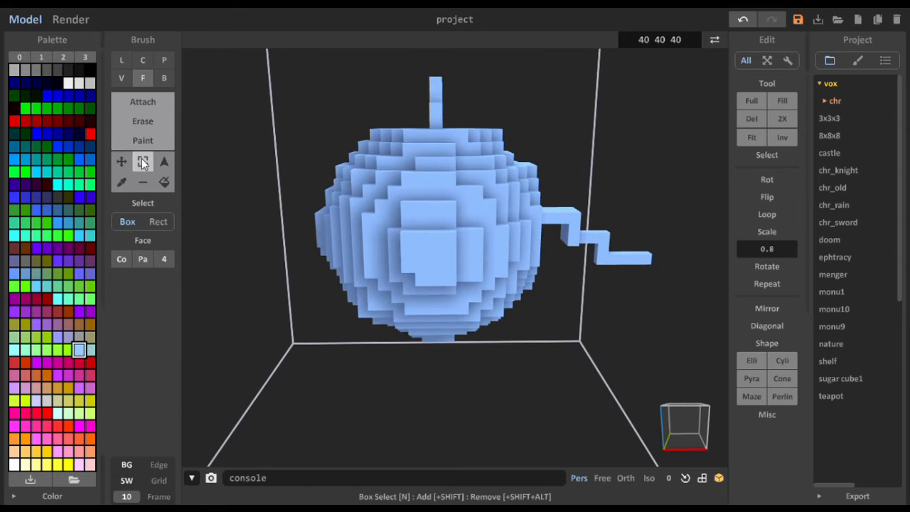
pyautogui.click(414, 213)
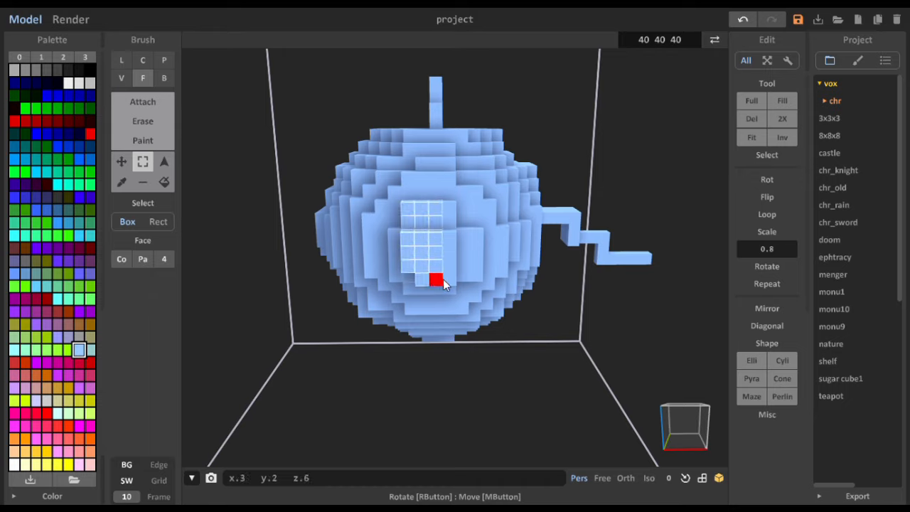
pyautogui.moveTo(442, 281)
pyautogui.mouseDown()
pyautogui.moveTo(477, 282)
pyautogui.moveTo(456, 280)
pyautogui.mouseUp()
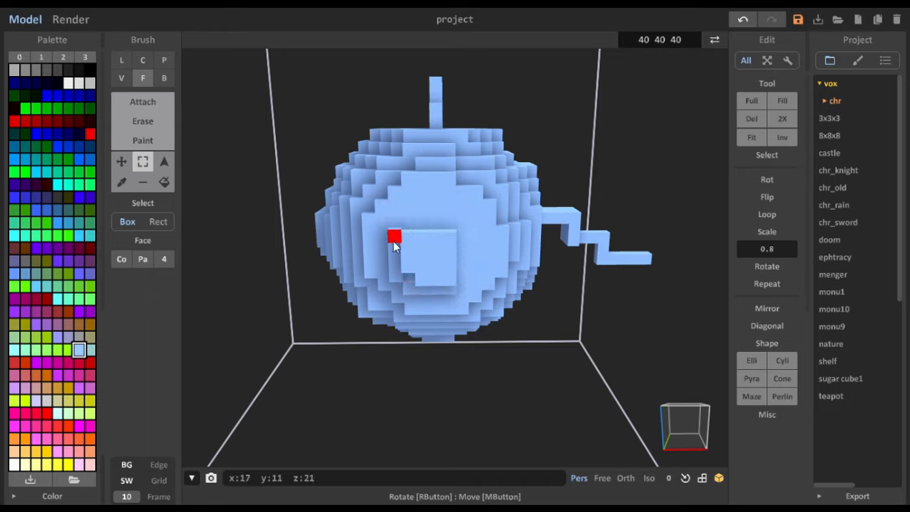
pyautogui.moveTo(393, 241); pyautogui.dragTo(445, 286)
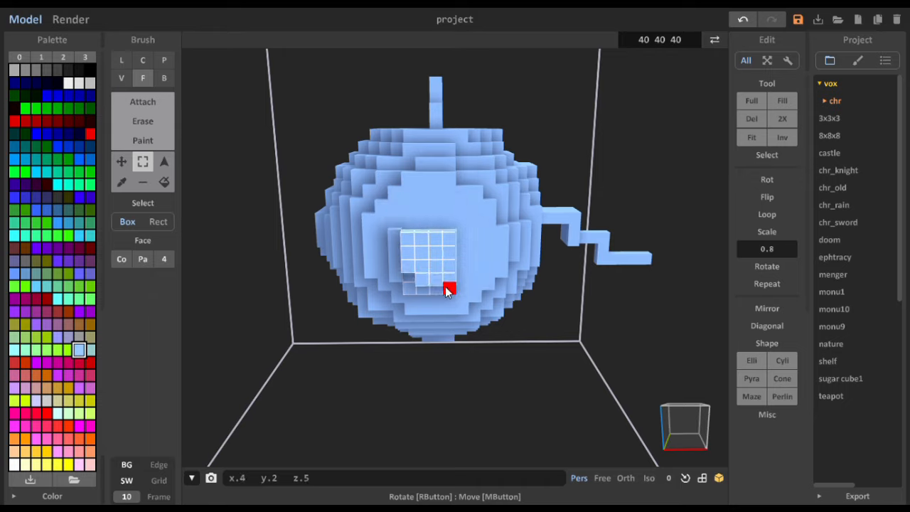
pyautogui.click(383, 294)
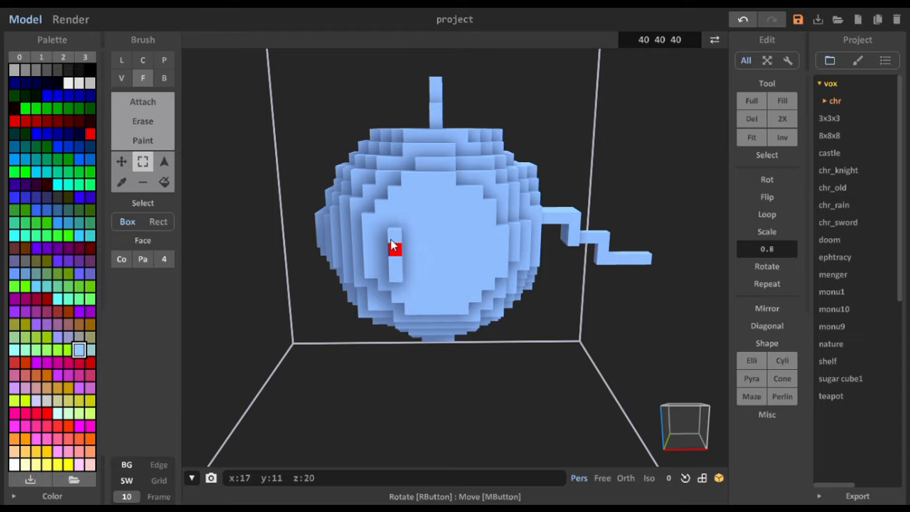
pyautogui.moveTo(393, 235); pyautogui.dragTo(393, 276)
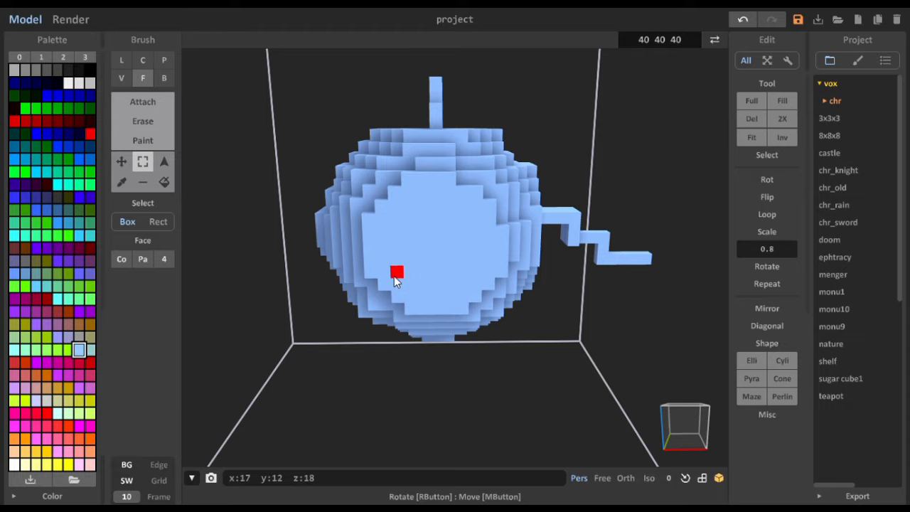
pyautogui.moveTo(394, 276); pyautogui.dragTo(540, 166, button='right')
pyautogui.moveTo(531, 167); pyautogui.dragTo(581, 311)
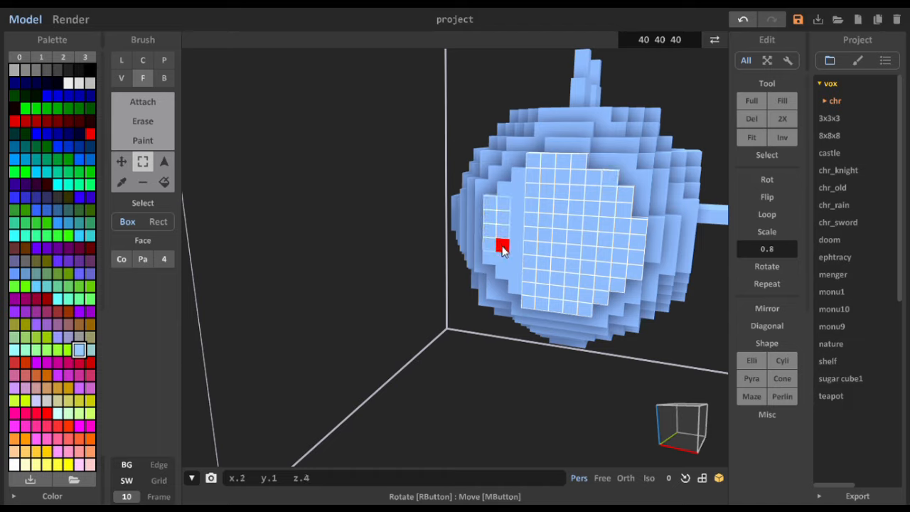
pyautogui.click(508, 193)
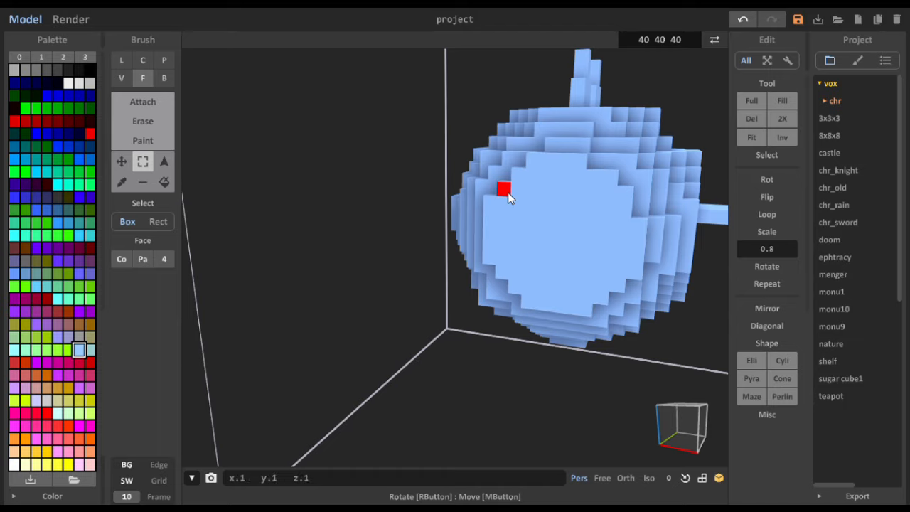
# - Box-select every voxel of the sphere's flat side face at y 12, including all its stepped edge rows
pyautogui.moveTo(509, 192); pyautogui.dragTo(618, 282)
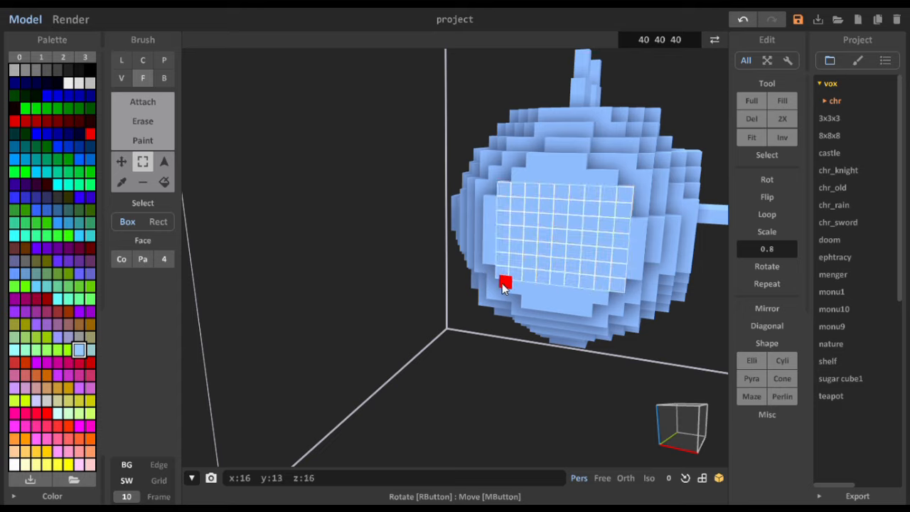
pyautogui.moveTo(512, 286); pyautogui.dragTo(592, 290)
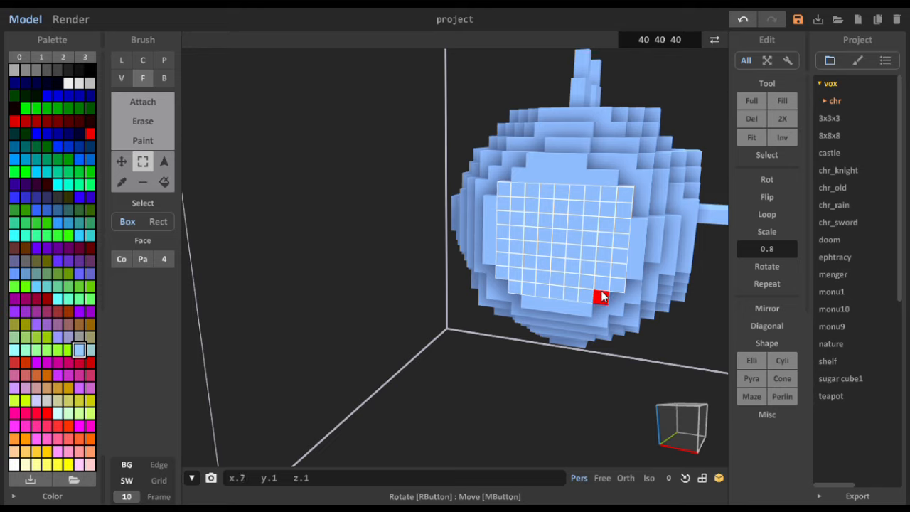
pyautogui.moveTo(533, 306); pyautogui.dragTo(583, 309)
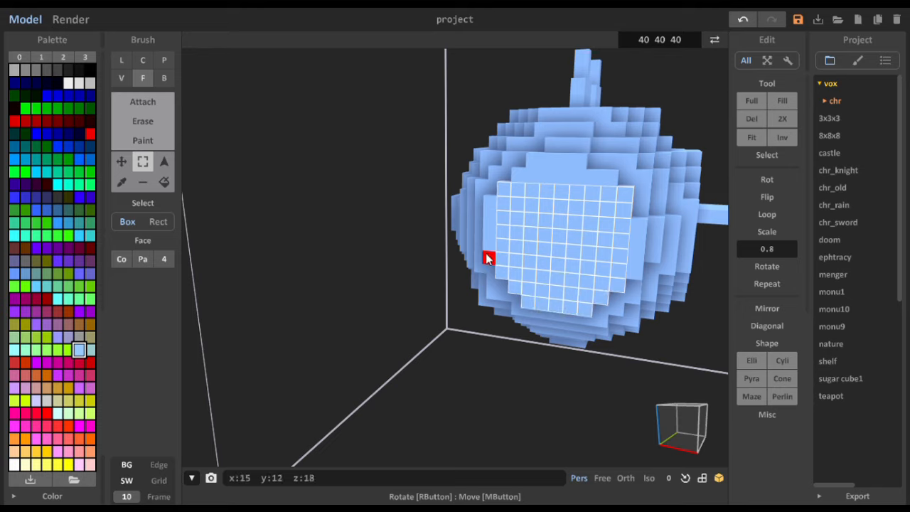
pyautogui.moveTo(488, 258); pyautogui.dragTo(613, 190)
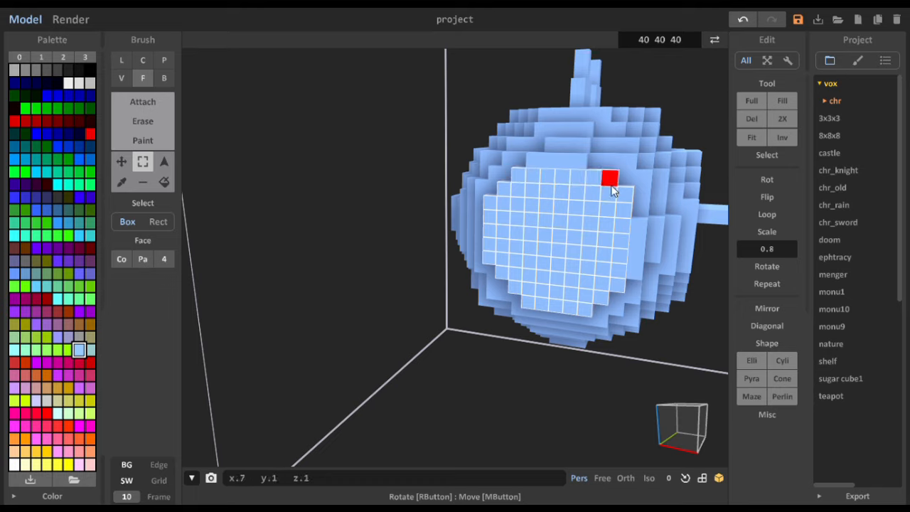
pyautogui.moveTo(534, 160); pyautogui.dragTo(591, 161)
pyautogui.moveTo(639, 226); pyautogui.dragTo(640, 272)
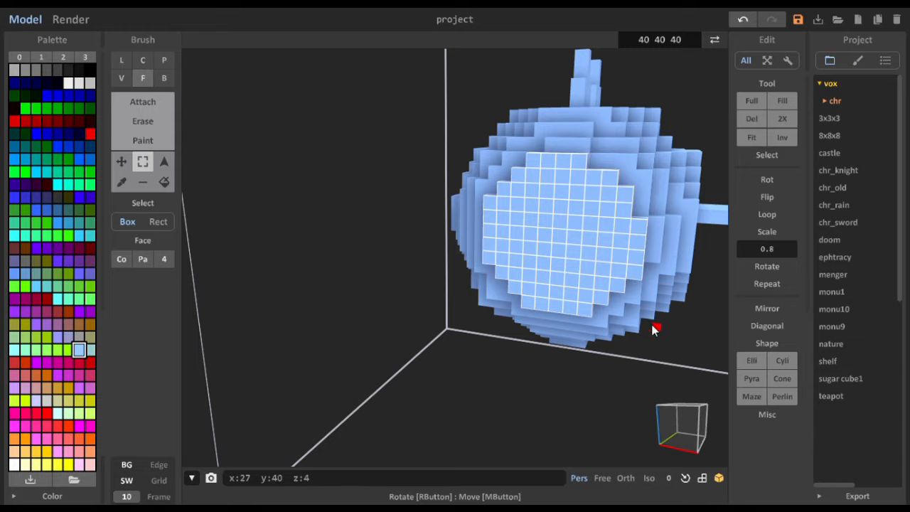
# - Try to delete the selected y 12 layer and erase the layer behind it in Face mode, and undo both
pyautogui.moveTo(494, 286); pyautogui.dragTo(546, 282, button='right')
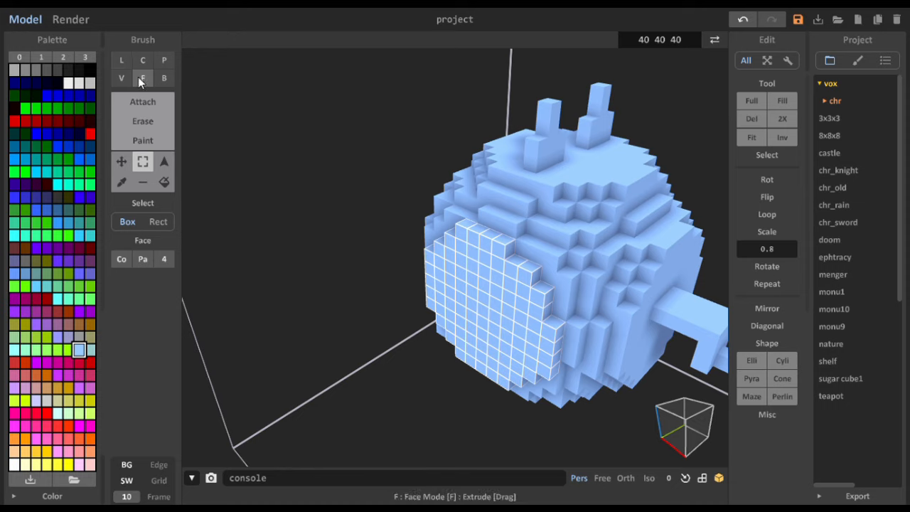
pyautogui.click(150, 123)
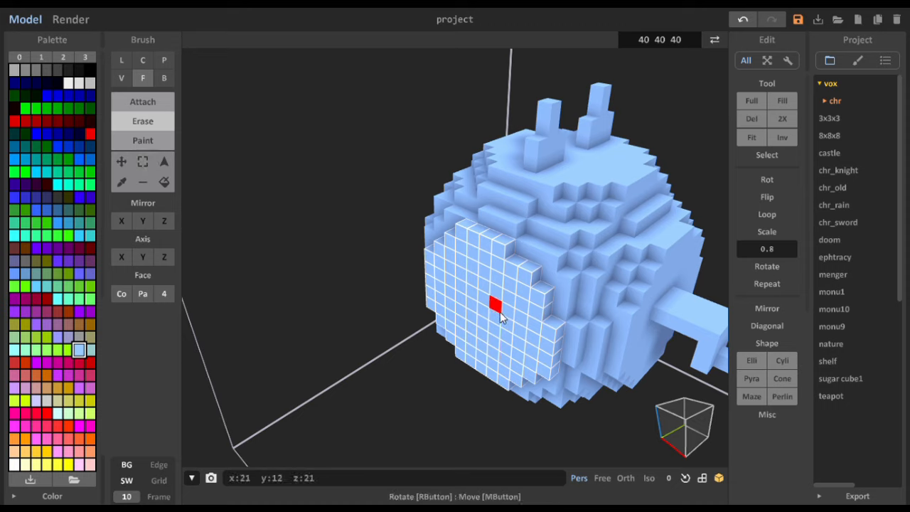
pyautogui.moveTo(500, 311); pyautogui.dragTo(532, 314, button='right')
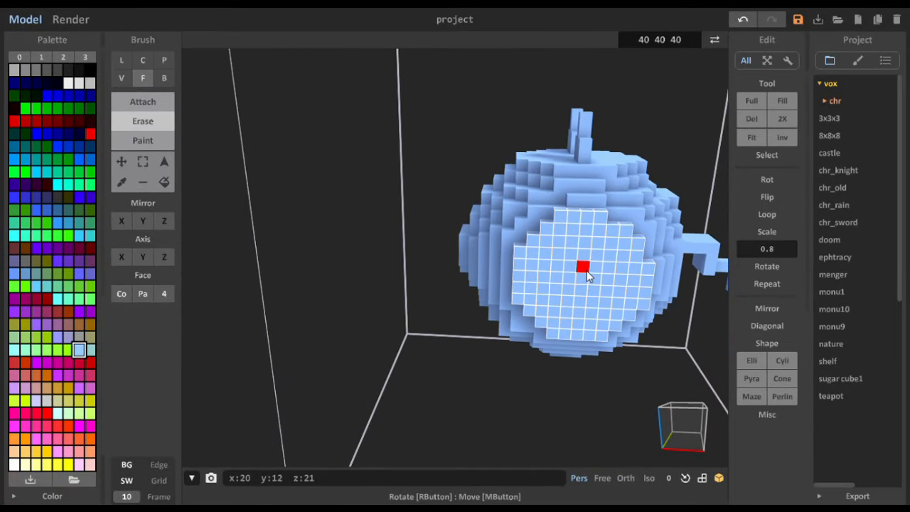
pyautogui.moveTo(587, 276); pyautogui.dragTo(501, 345, button='right')
pyautogui.press('Delete')
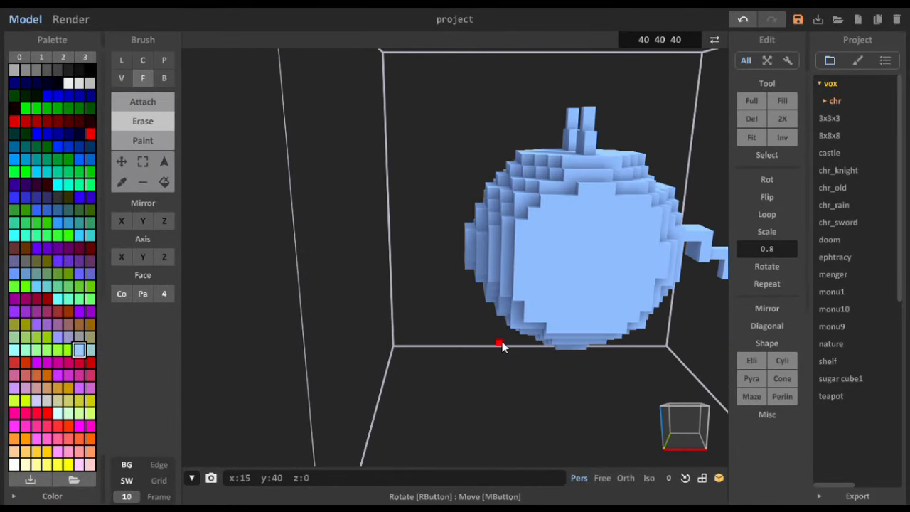
pyautogui.click(580, 260)
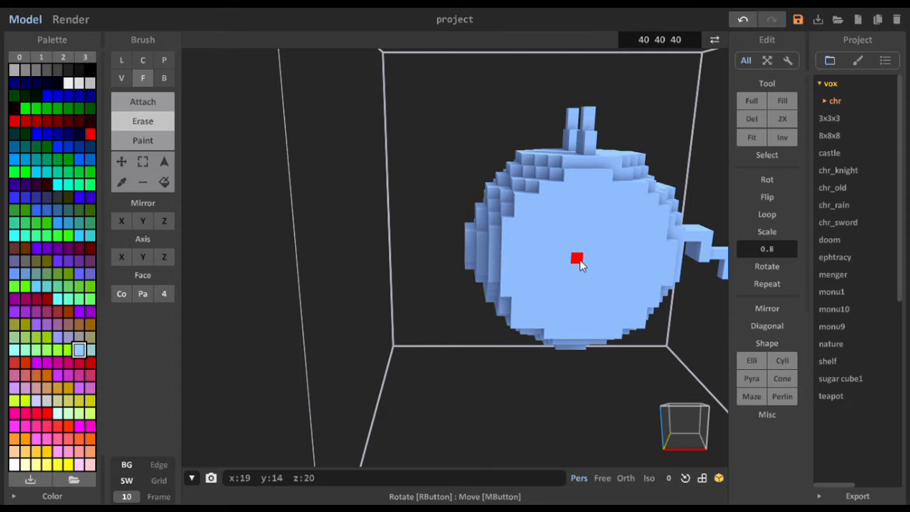
pyautogui.moveTo(579, 259); pyautogui.dragTo(658, 260, button='right')
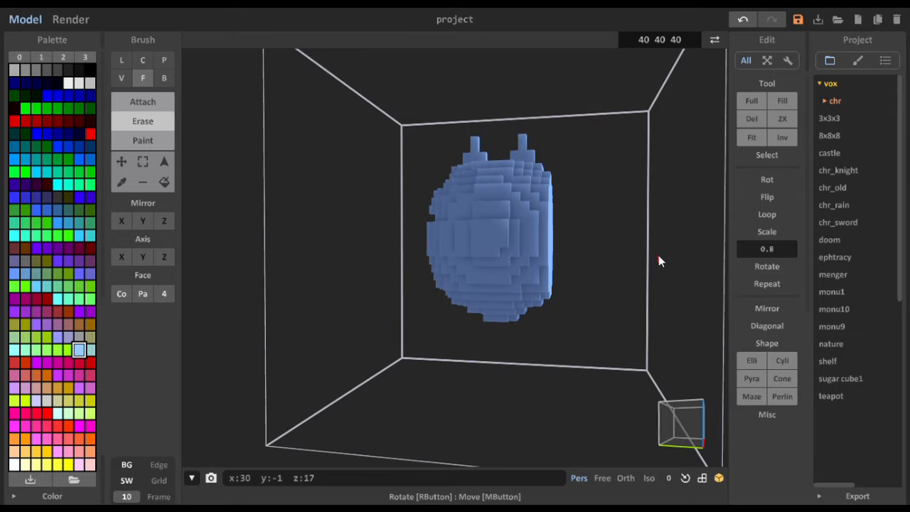
pyautogui.hotkey('ctrl', 'z')
pyautogui.hotkey('ctrl', 'z')
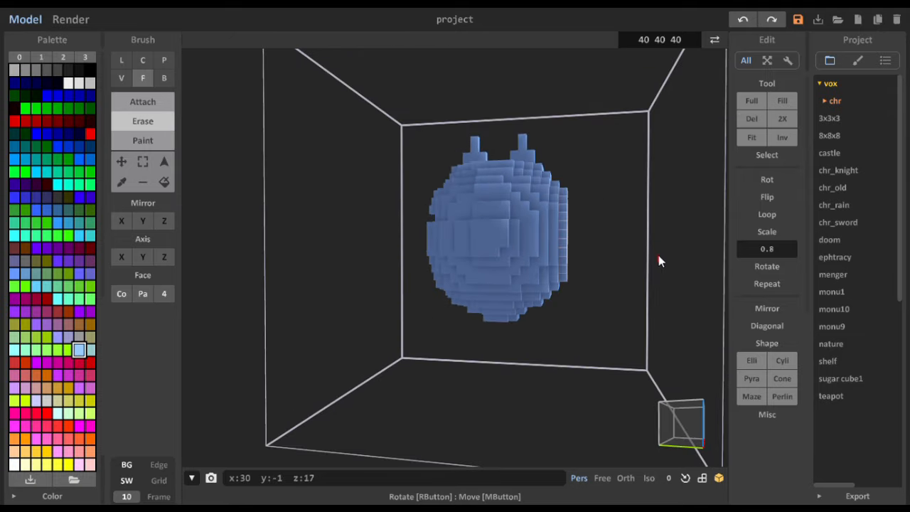
# - Delete the selected y 12 layer and erase four more layers inward to y 17 using Erase in Face mode
pyautogui.moveTo(620, 282); pyautogui.dragTo(472, 292, button='right')
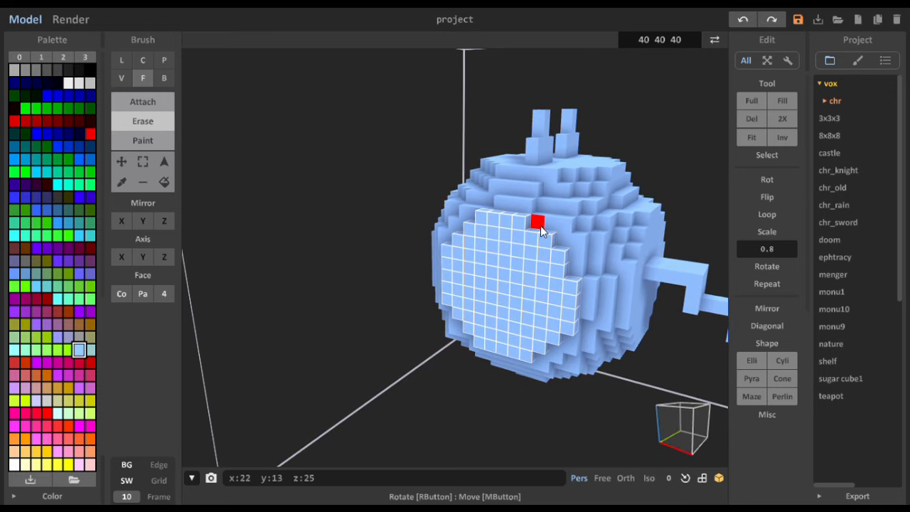
pyautogui.moveTo(515, 233)
pyautogui.mouseDown(button='right')
pyautogui.moveTo(522, 250)
pyautogui.moveTo(597, 271)
pyautogui.moveTo(581, 273)
pyautogui.mouseUp(button='right')
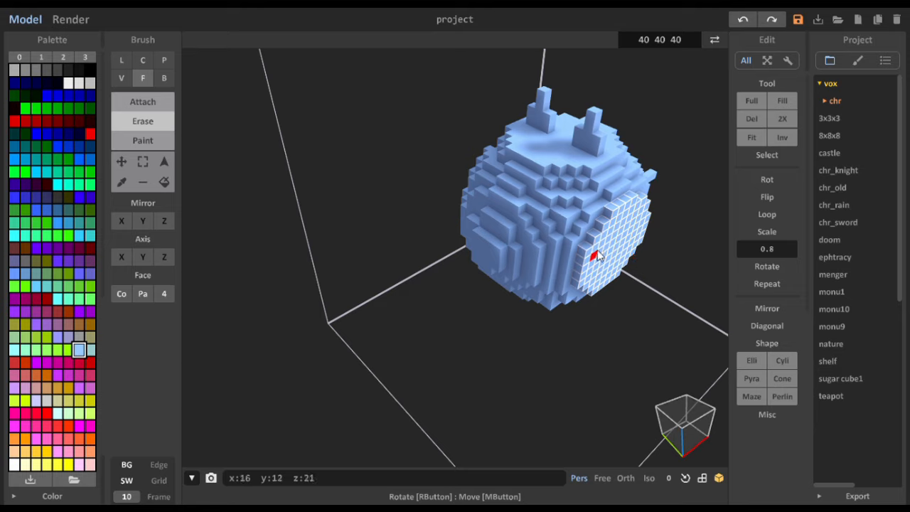
pyautogui.press('Delete')
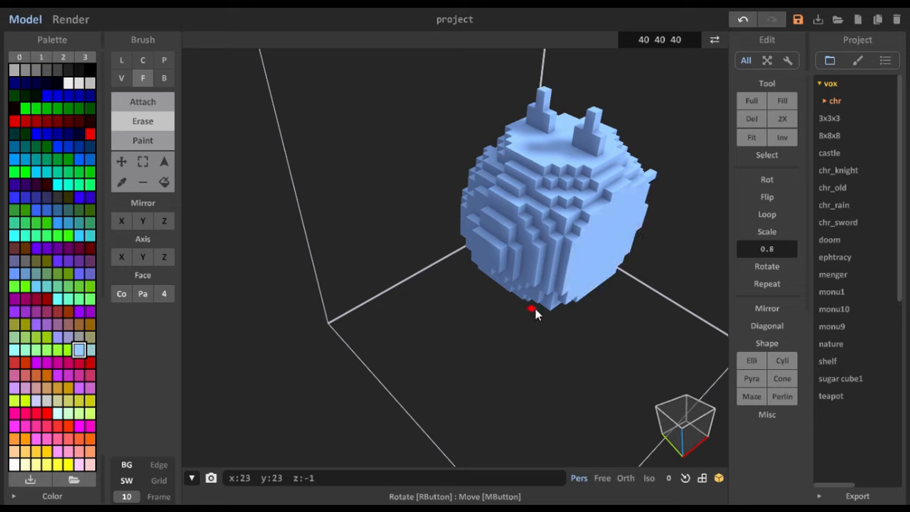
pyautogui.click(601, 245)
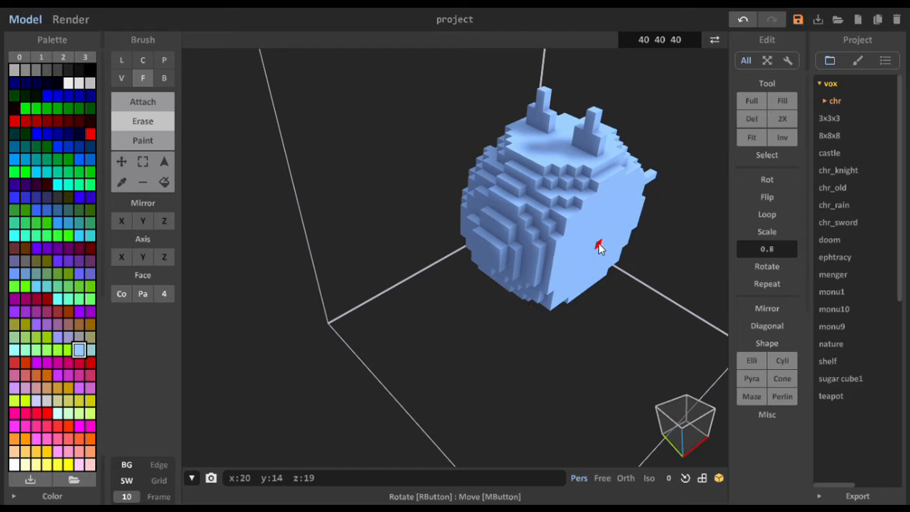
pyautogui.click(598, 243)
pyautogui.click(598, 244)
pyautogui.click(598, 244)
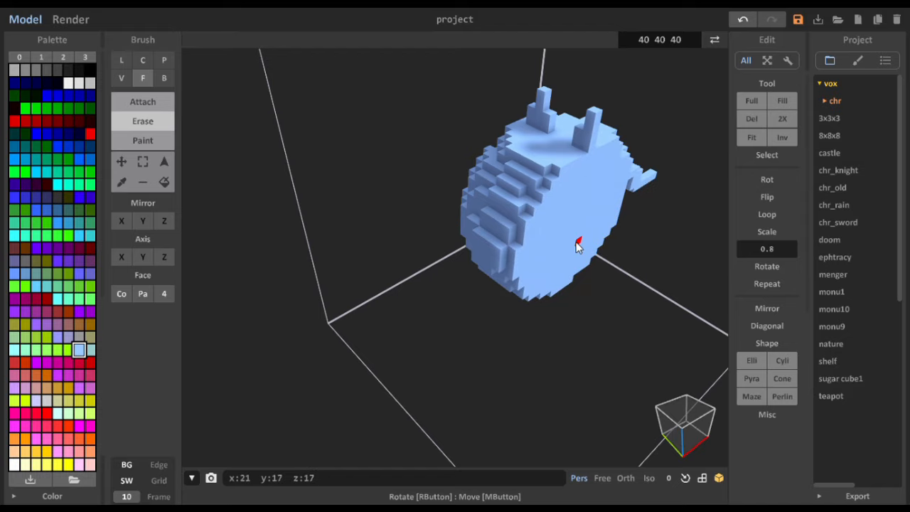
# - Erase the stepped rim layers around the recess on the opposite side in Face mode, flattening it to y 24
pyautogui.moveTo(577, 245); pyautogui.dragTo(540, 248, button='right')
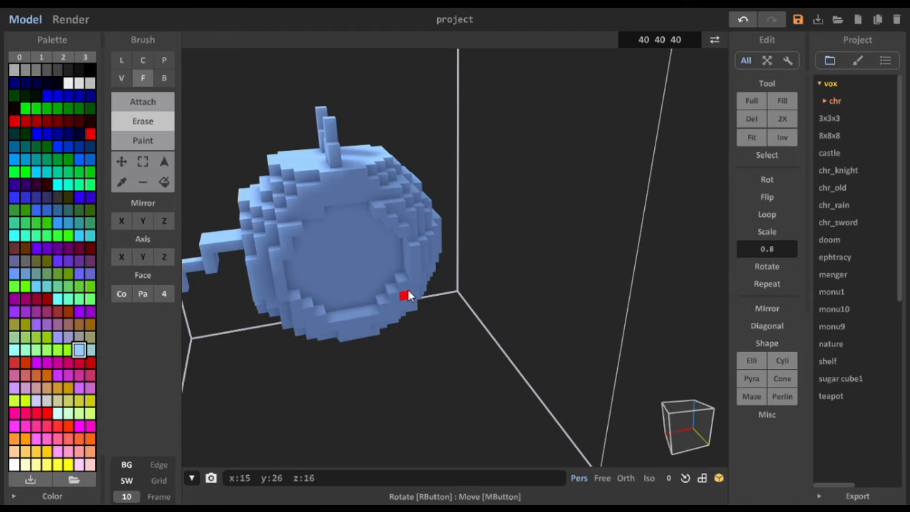
pyautogui.moveTo(406, 292); pyautogui.dragTo(382, 213, button='right')
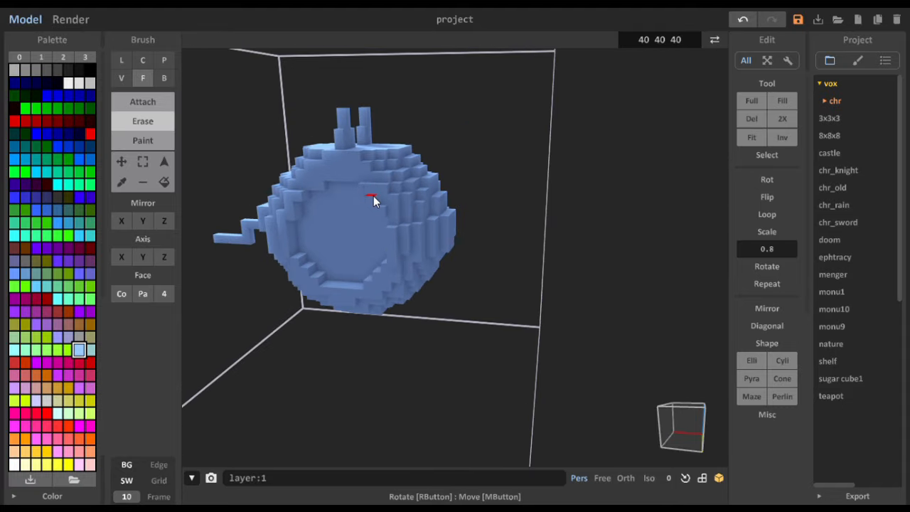
pyautogui.click(381, 268)
pyautogui.click(366, 283)
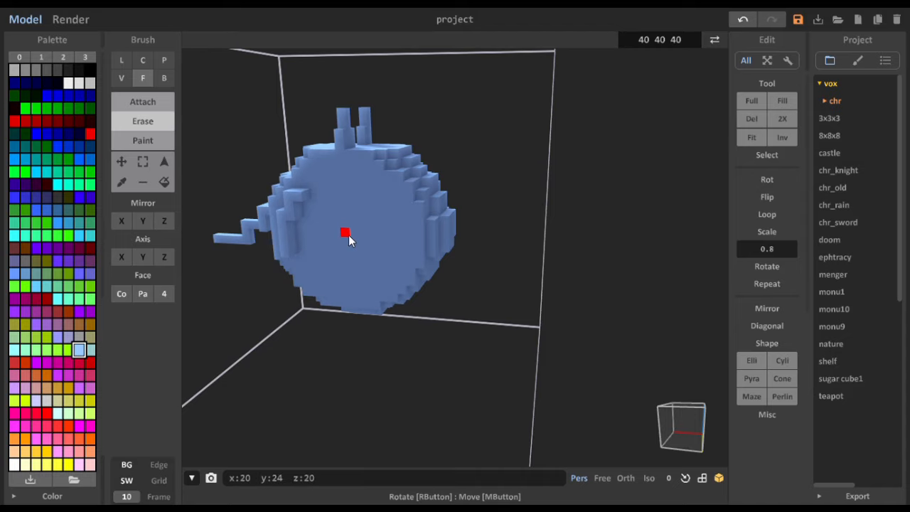
pyautogui.moveTo(348, 235); pyautogui.dragTo(257, 177, button='right')
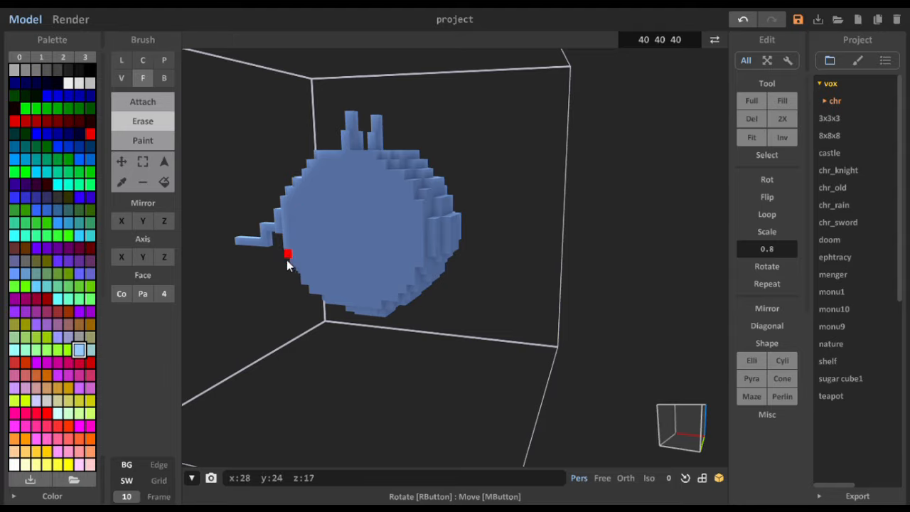
# - Box-select the stepped column nearest the y 17 side face and move it one voxel inward along the y axis
pyautogui.moveTo(286, 252); pyautogui.dragTo(384, 225, button='right')
pyautogui.click(122, 77)
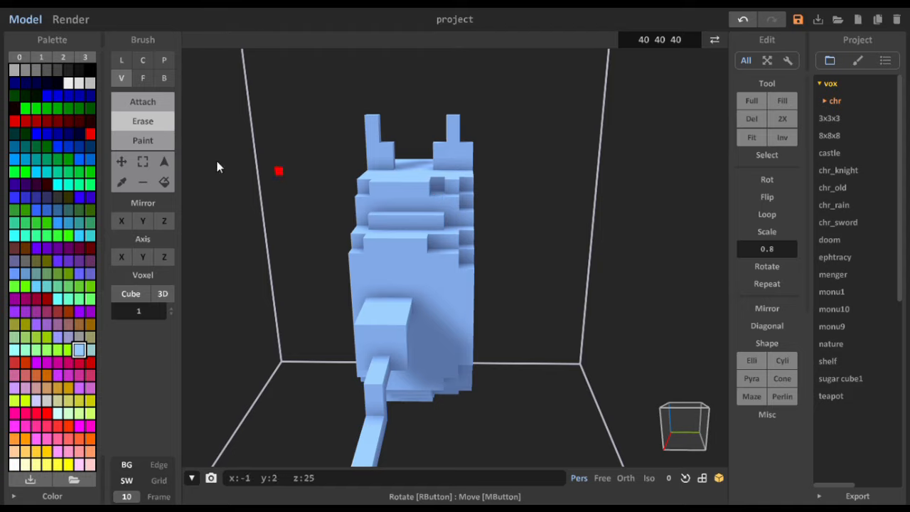
pyautogui.click(149, 102)
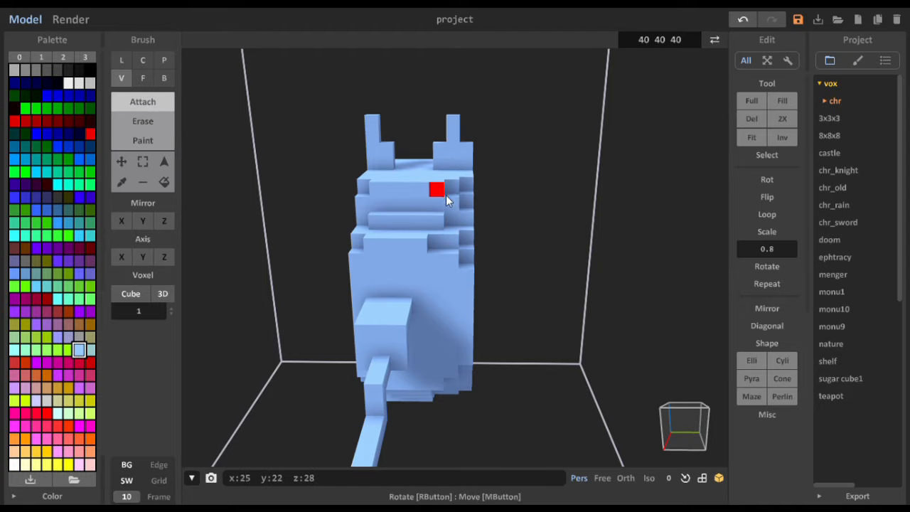
pyautogui.moveTo(479, 335); pyautogui.dragTo(463, 299, button='right')
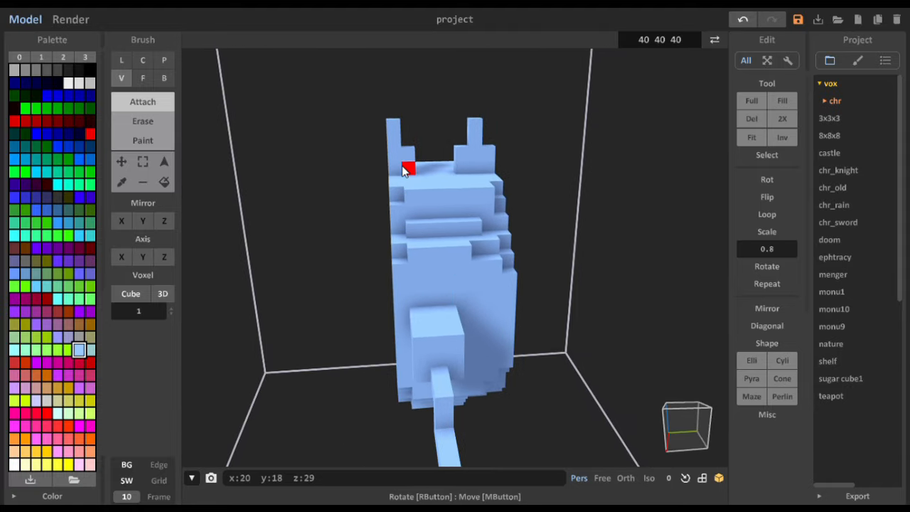
pyautogui.click(144, 164)
pyautogui.moveTo(394, 128)
pyautogui.mouseDown()
pyautogui.moveTo(408, 171)
pyautogui.moveTo(423, 162)
pyautogui.moveTo(252, 164)
pyautogui.moveTo(223, 141)
pyautogui.mouseUp()
pyautogui.click(121, 161)
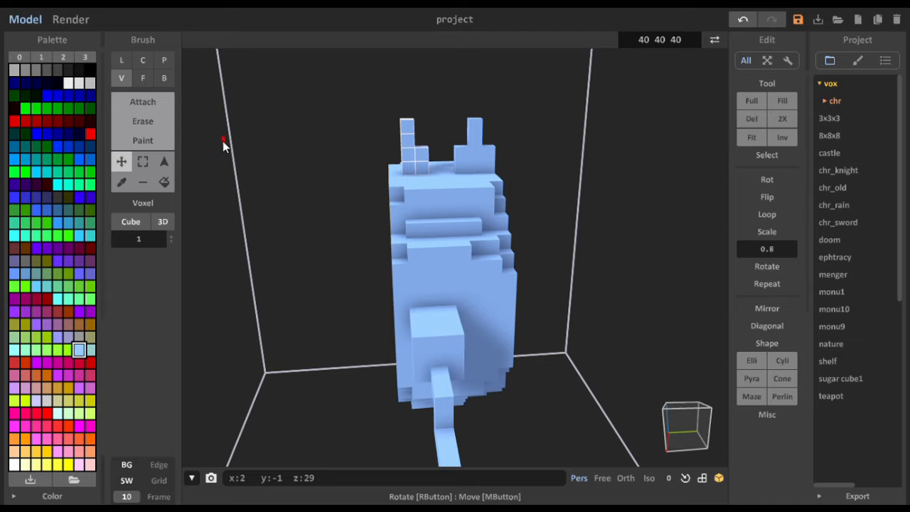
# - Attach voxels in Voxel mode to the outer side of the moved column's base, making the base three voxels wide
pyautogui.click(142, 102)
pyautogui.moveTo(387, 174); pyautogui.dragTo(398, 221, button='right')
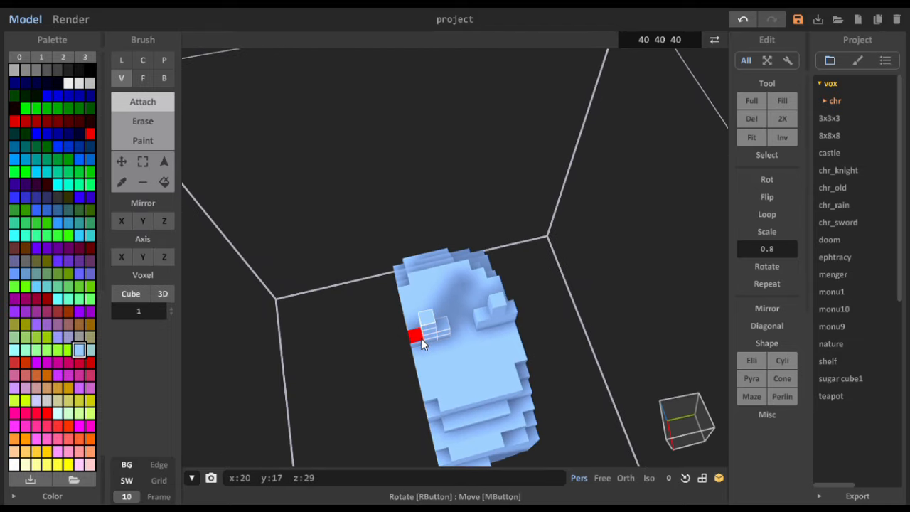
pyautogui.moveTo(418, 349); pyautogui.dragTo(516, 288, button='right')
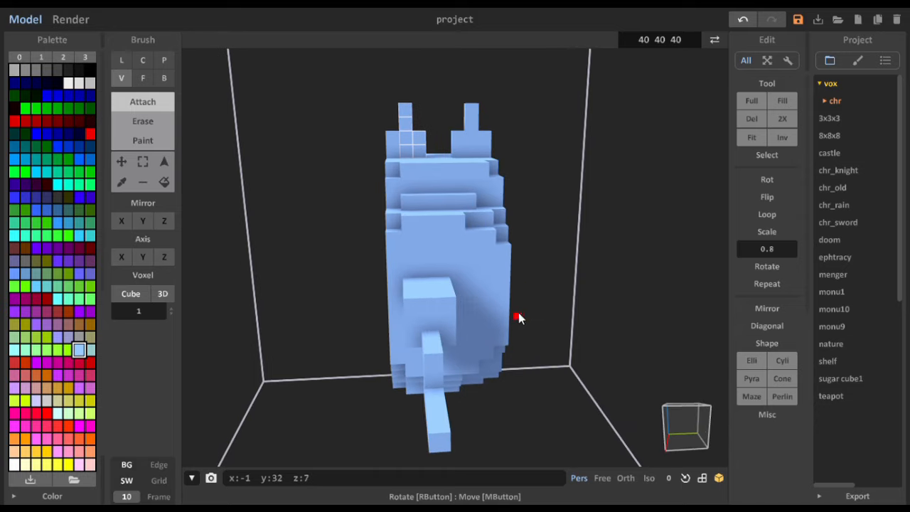
pyautogui.moveTo(519, 317)
pyautogui.mouseDown(button='right')
pyautogui.moveTo(512, 301)
pyautogui.moveTo(518, 309)
pyautogui.mouseUp(button='right')
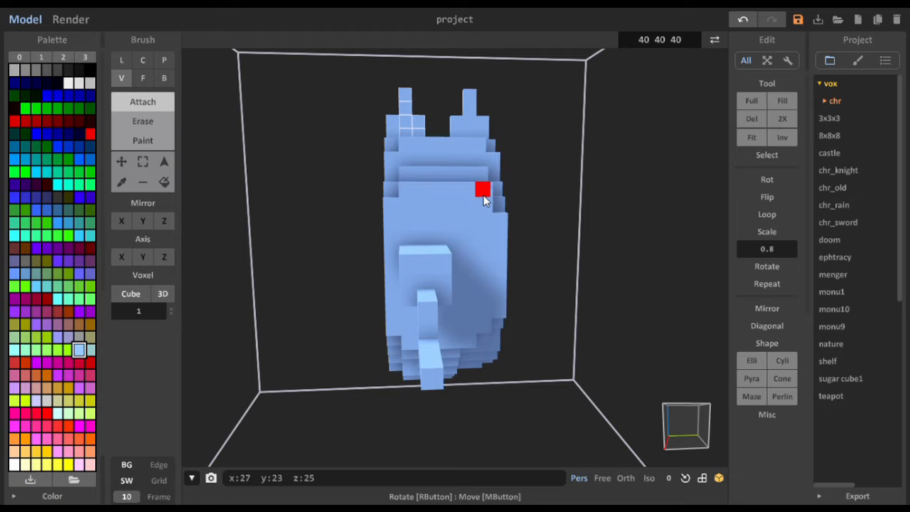
pyautogui.moveTo(492, 305)
pyautogui.mouseDown(button='right')
pyautogui.moveTo(478, 311)
pyautogui.moveTo(493, 315)
pyautogui.moveTo(487, 304)
pyautogui.mouseUp(button='right')
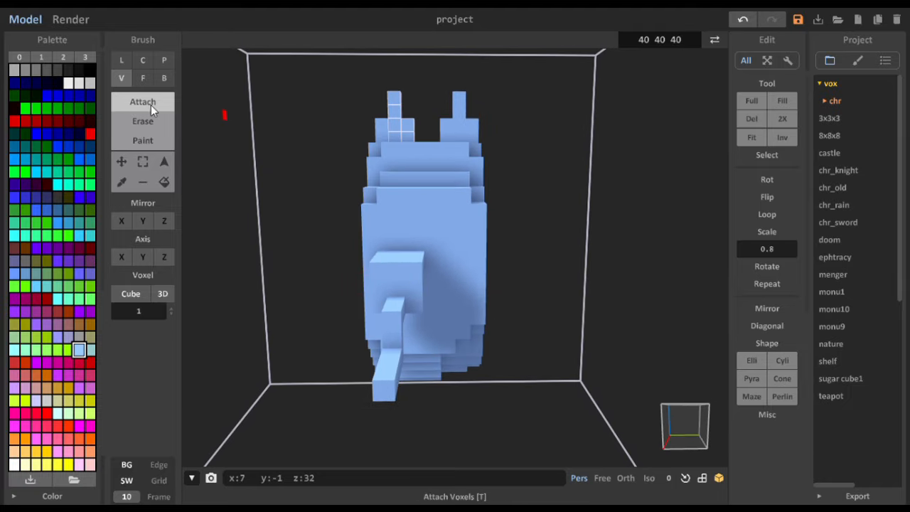
pyautogui.click(163, 162)
pyautogui.click(394, 294)
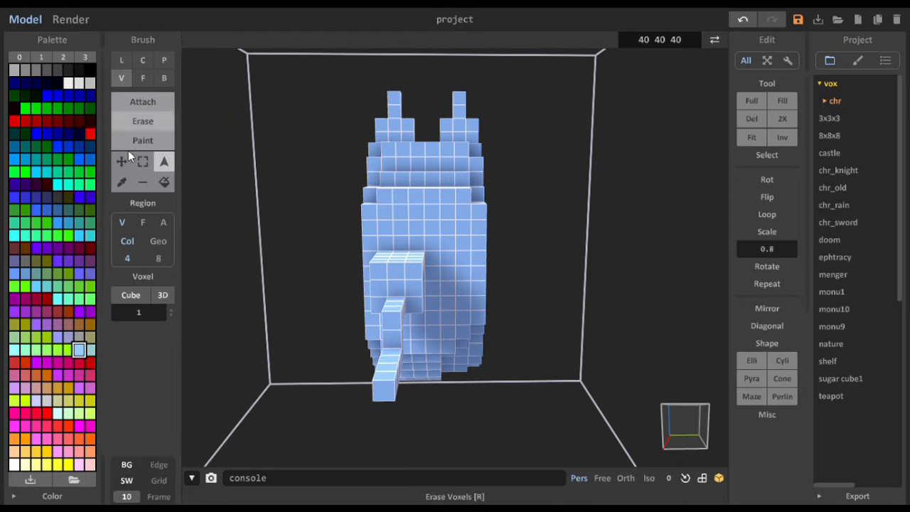
pyautogui.moveTo(296, 208)
pyautogui.mouseDown(button='right')
pyautogui.moveTo(433, 198)
pyautogui.moveTo(328, 214)
pyautogui.mouseUp(button='right')
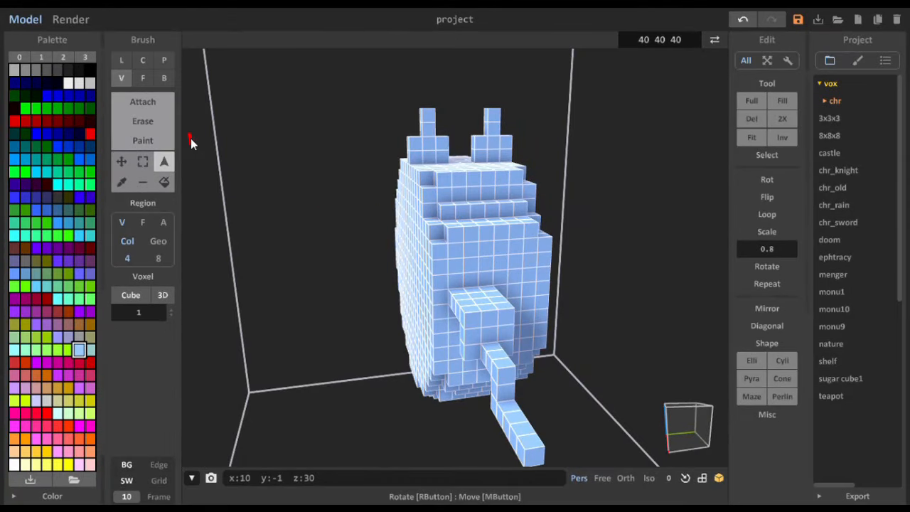
# - Box-select the whole limb, including its thick block and the thin stair-stepped arm
pyautogui.click(143, 162)
pyautogui.click(459, 304)
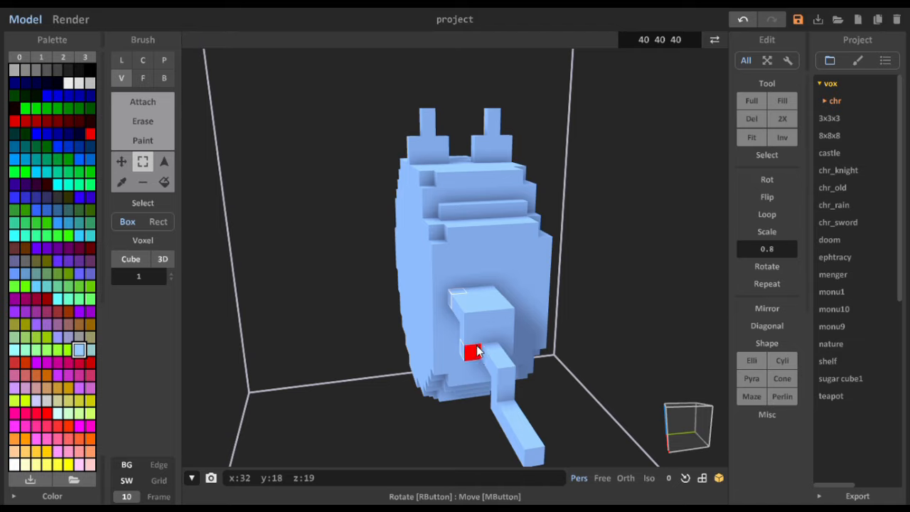
pyautogui.moveTo(487, 311); pyautogui.dragTo(492, 297)
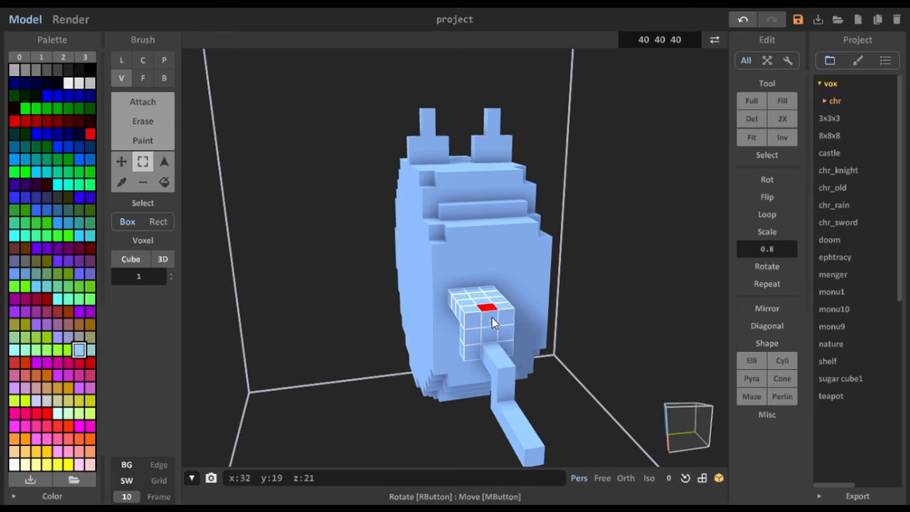
pyautogui.moveTo(500, 366)
pyautogui.mouseDown(button='right')
pyautogui.moveTo(519, 345)
pyautogui.moveTo(504, 354)
pyautogui.mouseUp(button='right')
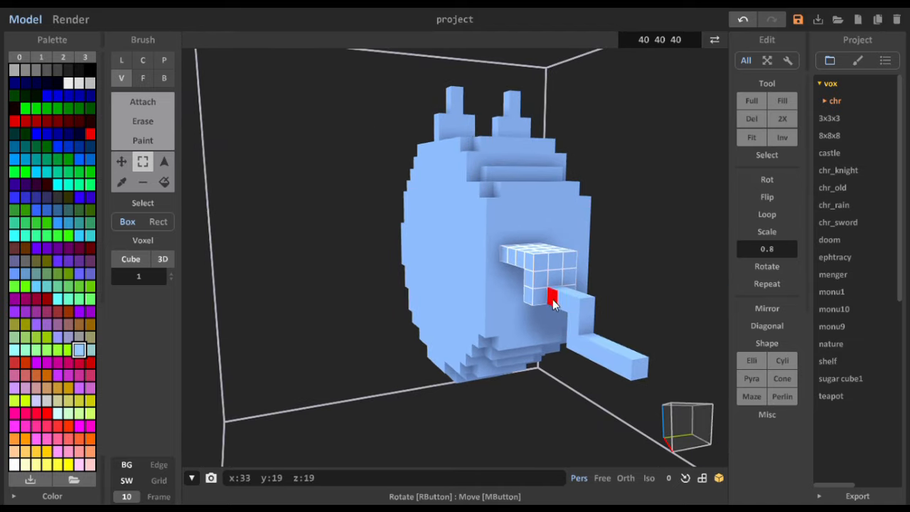
pyautogui.moveTo(553, 303); pyautogui.dragTo(627, 365)
pyautogui.moveTo(603, 357); pyautogui.dragTo(530, 357, button='right')
# - Move the selected limb one voxel along the y axis, toward the middle of the body's width
pyautogui.click(130, 168)
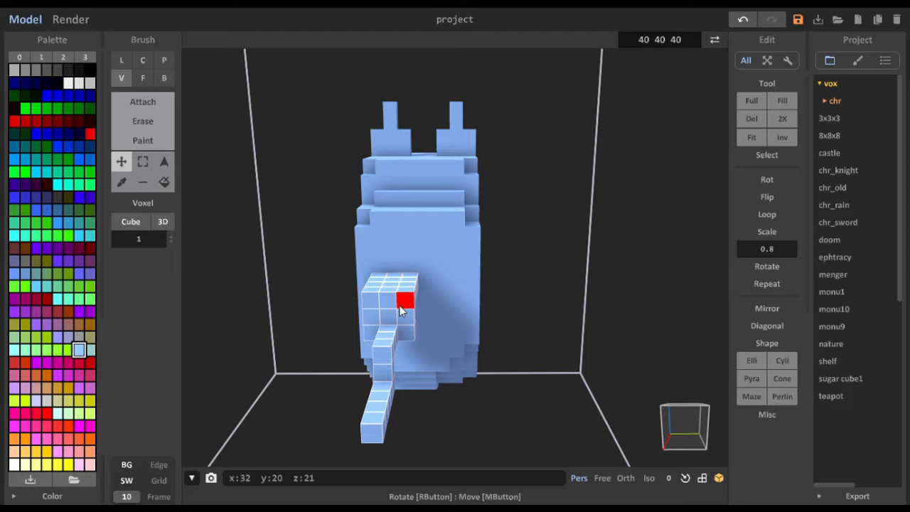
pyautogui.moveTo(398, 309)
pyautogui.mouseDown()
pyautogui.moveTo(390, 306)
pyautogui.moveTo(413, 304)
pyautogui.mouseUp()
pyautogui.moveTo(414, 306); pyautogui.dragTo(407, 316, button='right')
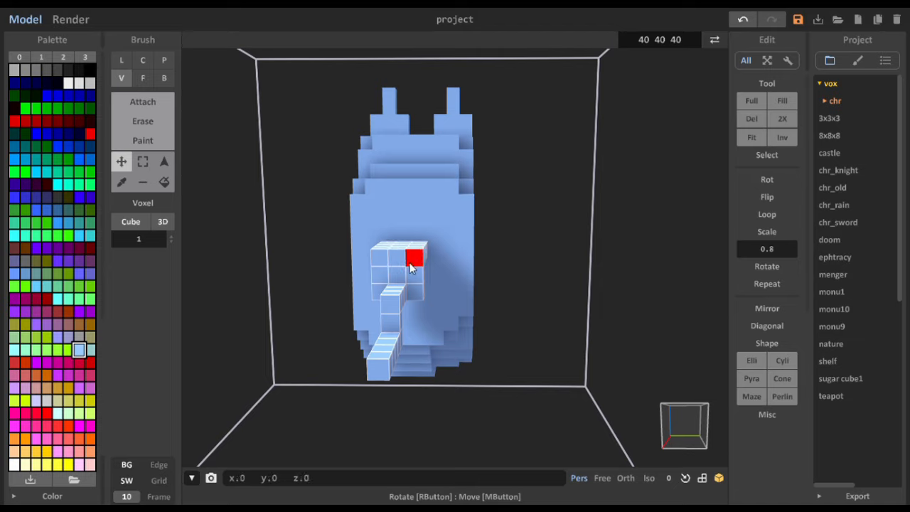
pyautogui.moveTo(411, 268); pyautogui.dragTo(414, 272)
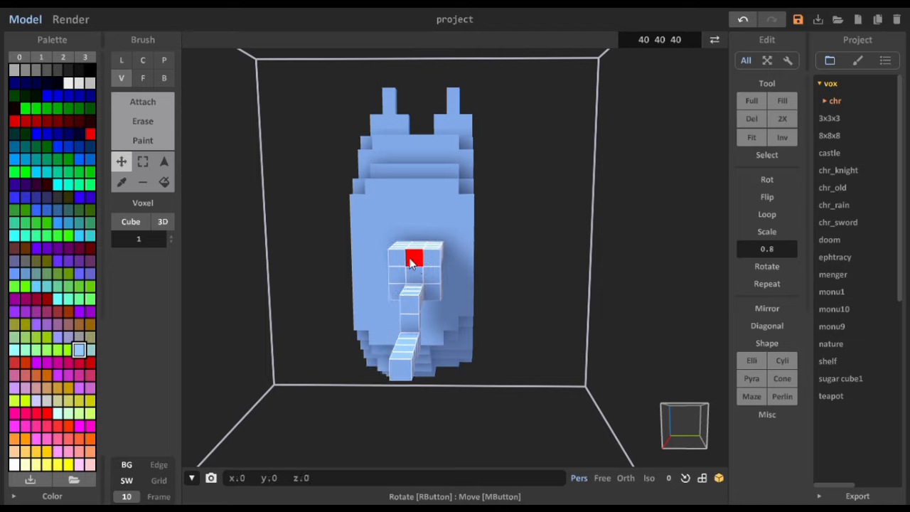
pyautogui.moveTo(400, 261); pyautogui.dragTo(401, 261)
pyautogui.moveTo(402, 262); pyautogui.dragTo(550, 291, button='right')
pyautogui.moveTo(498, 246); pyautogui.dragTo(588, 223, button='right')
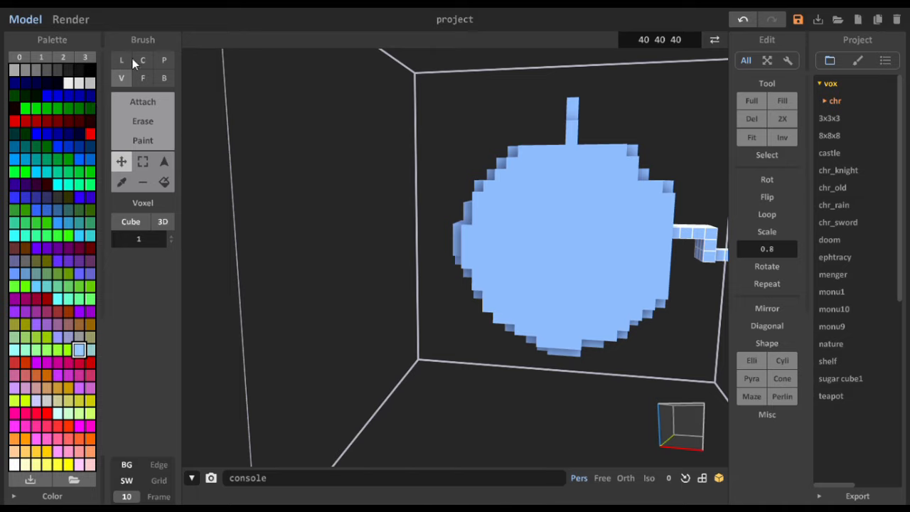
# - Box-select a 3×3 patch in the centre of the y 17 side face, try Erase in Face mode, and undo it
pyautogui.click(143, 161)
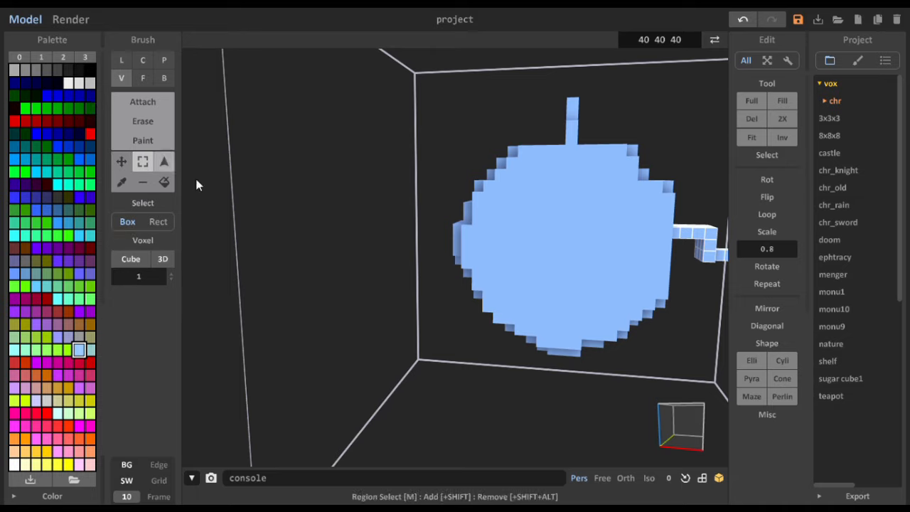
pyautogui.click(540, 221)
pyautogui.moveTo(553, 223); pyautogui.dragTo(578, 243)
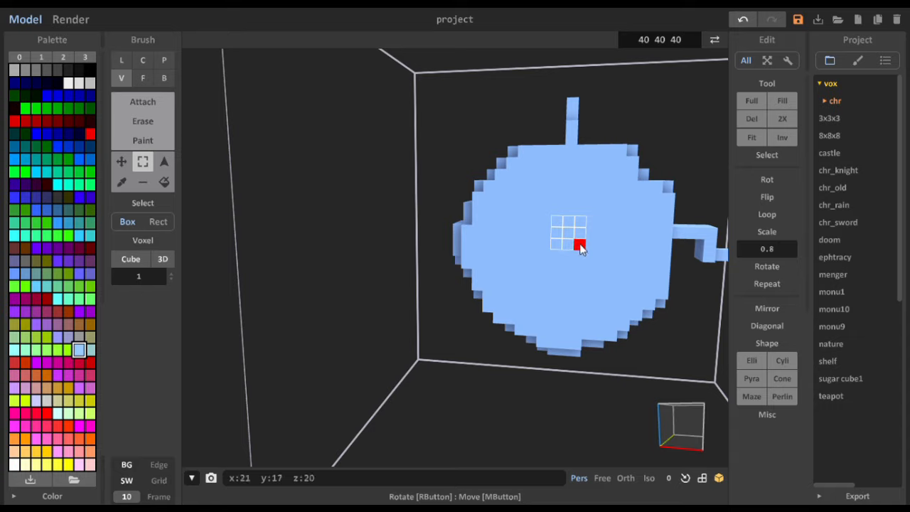
pyautogui.click(145, 80)
pyautogui.click(148, 120)
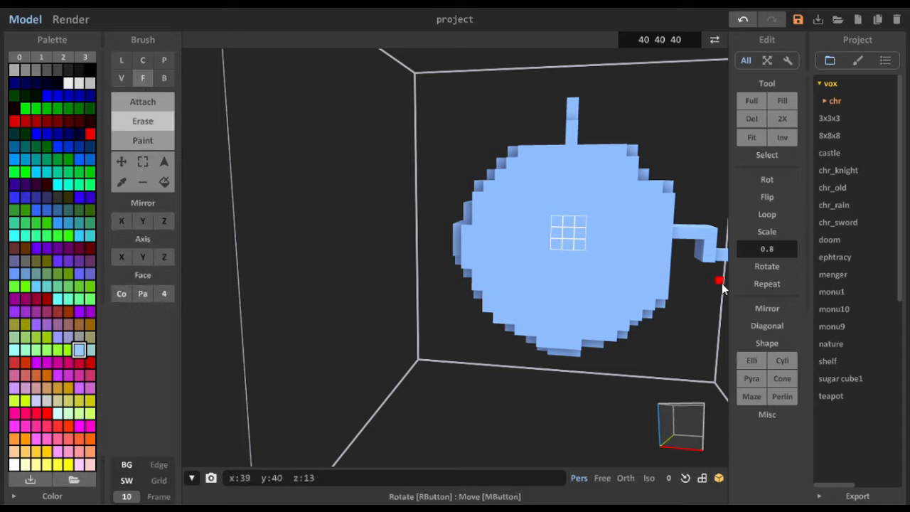
pyautogui.click(570, 238)
pyautogui.moveTo(569, 236)
pyautogui.mouseDown(button='right')
pyautogui.moveTo(560, 288)
pyautogui.moveTo(632, 292)
pyautogui.mouseUp(button='right')
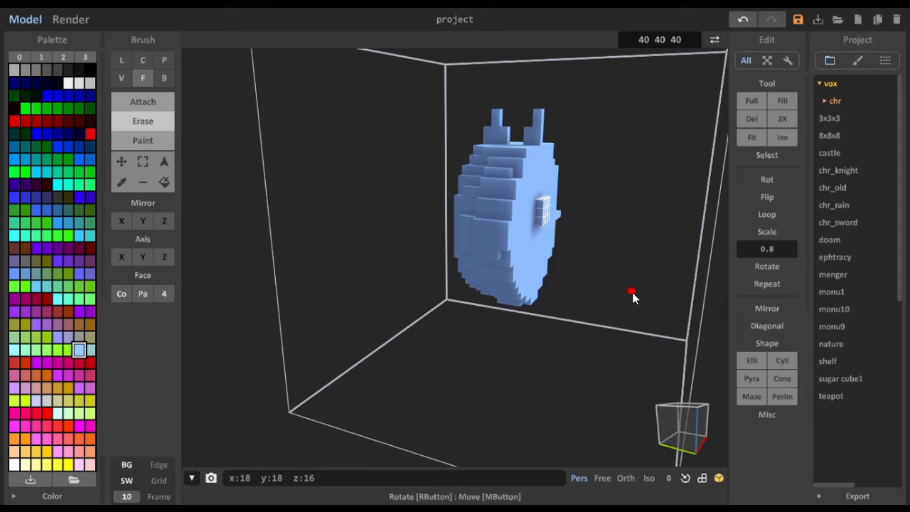
pyautogui.hotkey('ctrl', 'z')
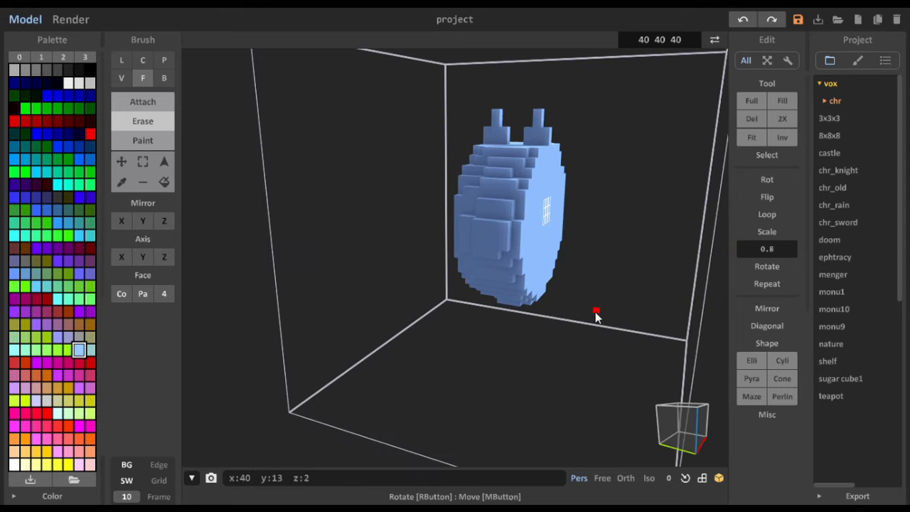
# - Box-select the entire flat side face at y 17, adding all its stepped edge rows and columns to the selection
pyautogui.moveTo(538, 193); pyautogui.dragTo(437, 189, button='right')
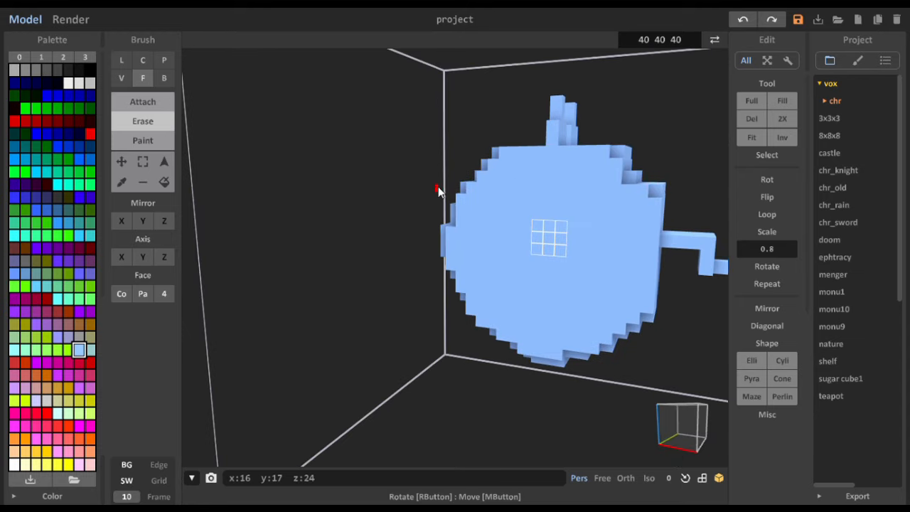
pyautogui.click(143, 161)
pyautogui.moveTo(476, 172); pyautogui.dragTo(621, 329)
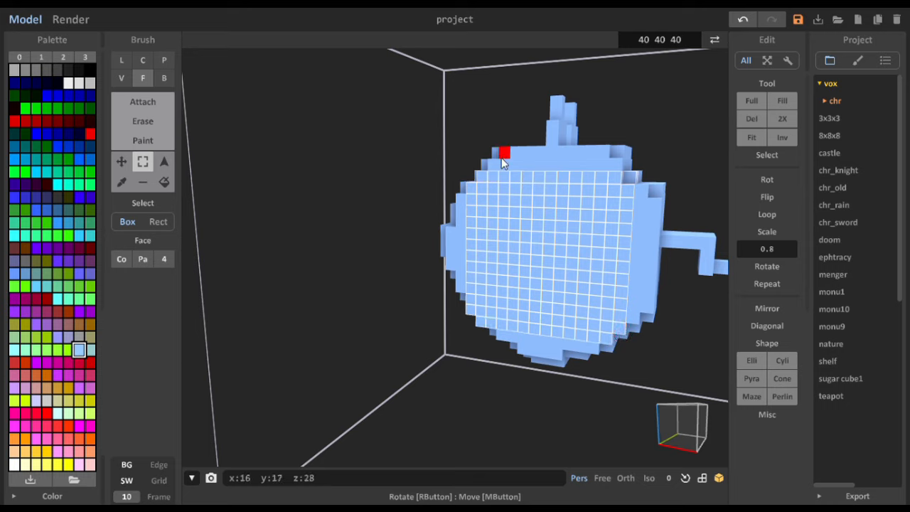
pyautogui.keyDown('shift'); pyautogui.moveTo(494, 166); pyautogui.dragTo(604, 155); pyautogui.keyUp('shift')
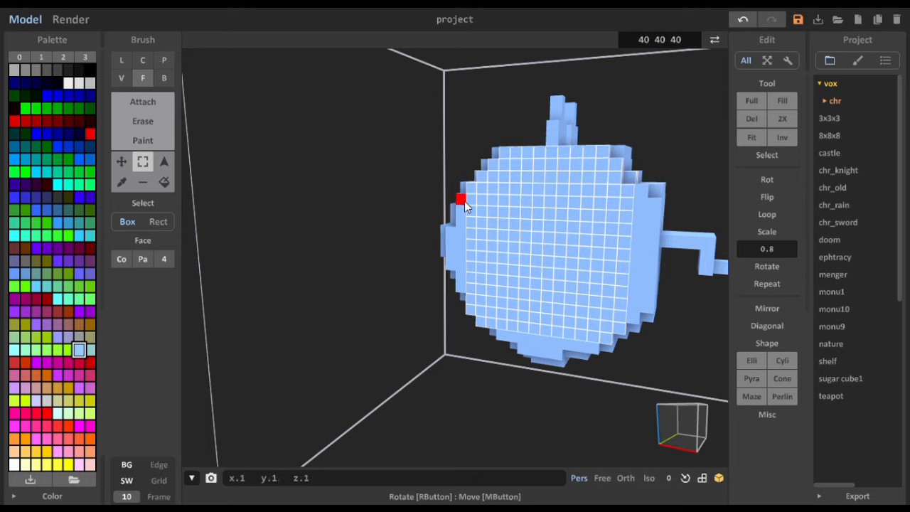
pyautogui.keyDown('shift'); pyautogui.moveTo(462, 196); pyautogui.dragTo(462, 290); pyautogui.keyUp('shift')
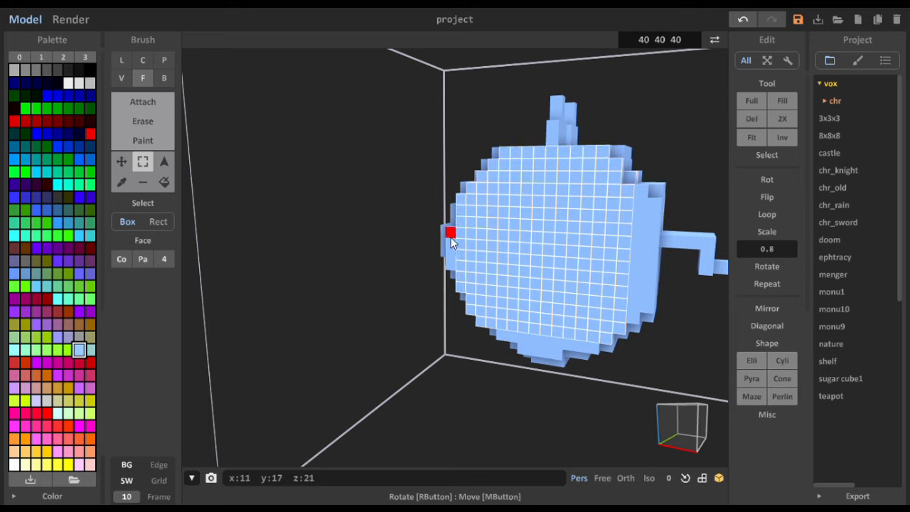
pyautogui.keyDown('shift'); pyautogui.moveTo(451, 232); pyautogui.dragTo(451, 265); pyautogui.keyUp('shift')
pyautogui.keyDown('shift'); pyautogui.moveTo(653, 189); pyautogui.dragTo(648, 236); pyautogui.keyUp('shift')
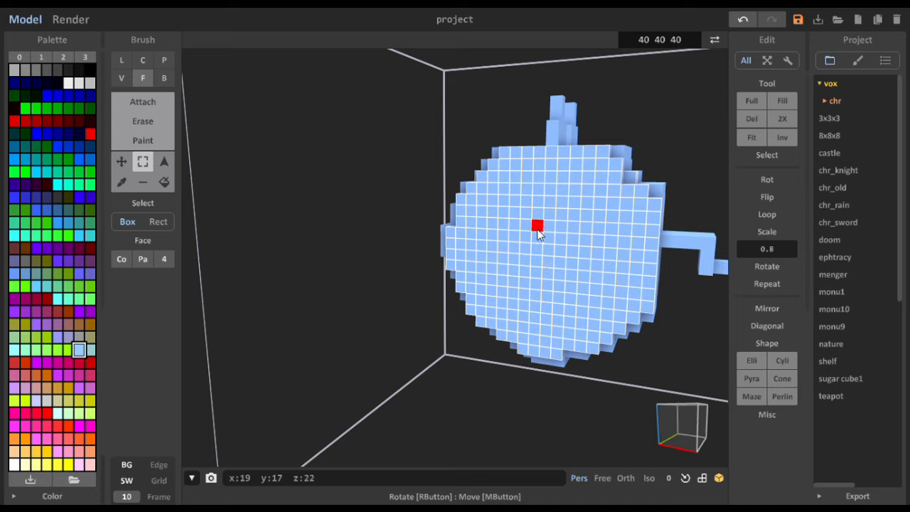
# - Remove the central 4×4 patch from the side face's selection and erase that patch in Face mode to form a square recess
pyautogui.click(149, 187)
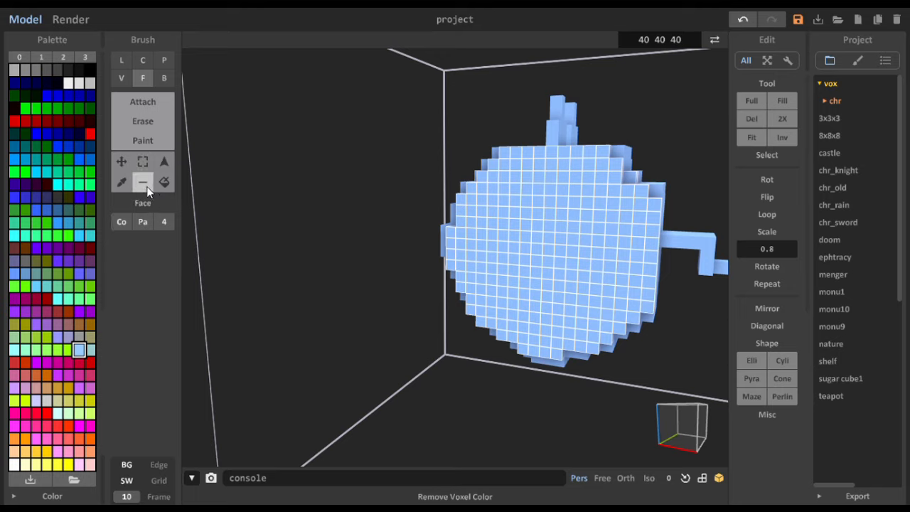
pyautogui.click(143, 163)
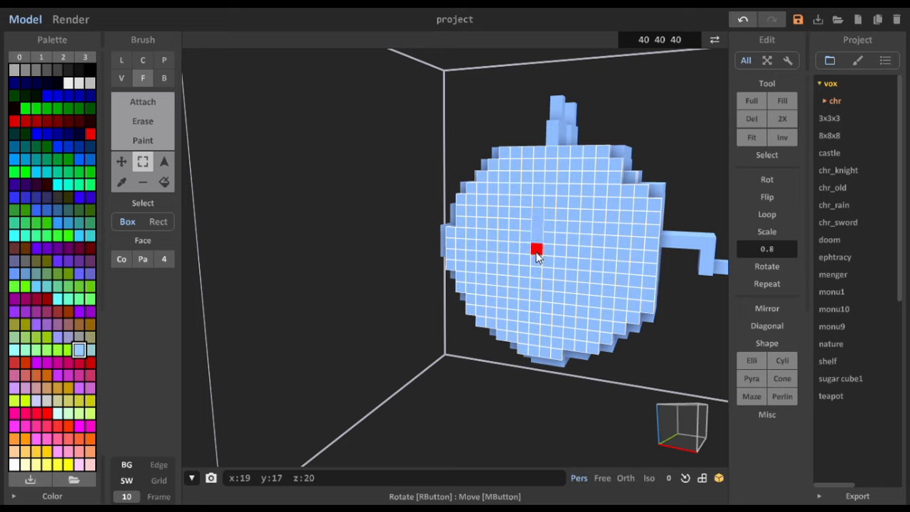
pyautogui.moveTo(548, 246)
pyautogui.mouseDown()
pyautogui.moveTo(571, 245)
pyautogui.moveTo(550, 231)
pyautogui.moveTo(578, 221)
pyautogui.moveTo(577, 232)
pyautogui.moveTo(565, 229)
pyautogui.mouseUp()
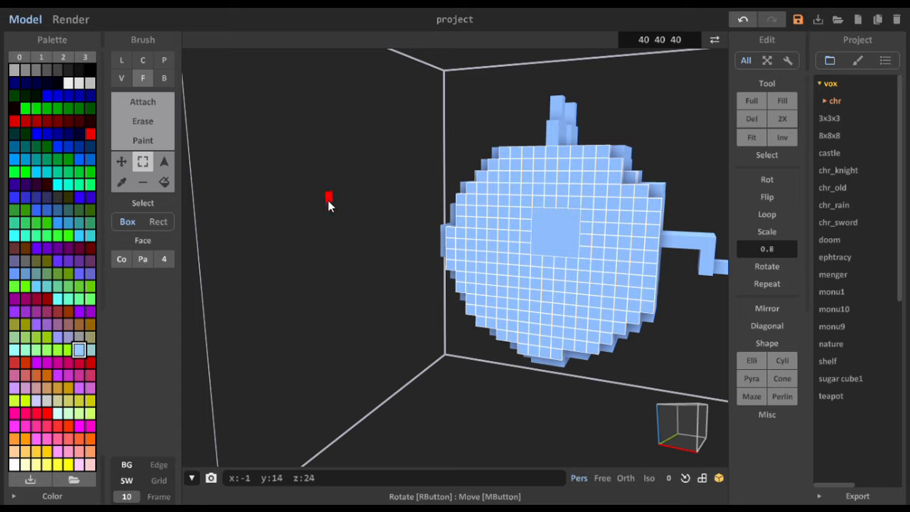
pyautogui.click(153, 129)
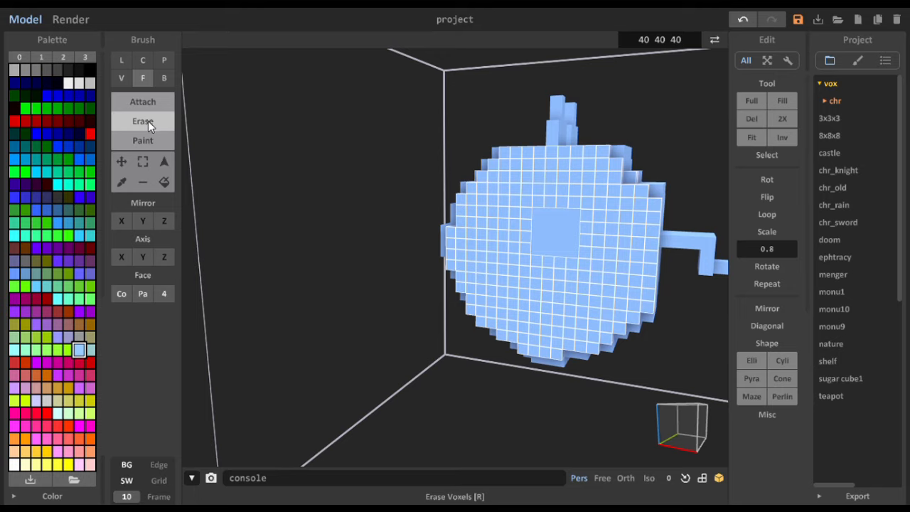
pyautogui.click(560, 239)
pyautogui.moveTo(554, 254)
pyautogui.mouseDown(button='right')
pyautogui.moveTo(605, 271)
pyautogui.moveTo(630, 264)
pyautogui.moveTo(508, 253)
pyautogui.moveTo(493, 262)
pyautogui.moveTo(539, 267)
pyautogui.moveTo(490, 277)
pyautogui.moveTo(459, 238)
pyautogui.moveTo(554, 260)
pyautogui.moveTo(544, 261)
pyautogui.mouseUp(button='right')
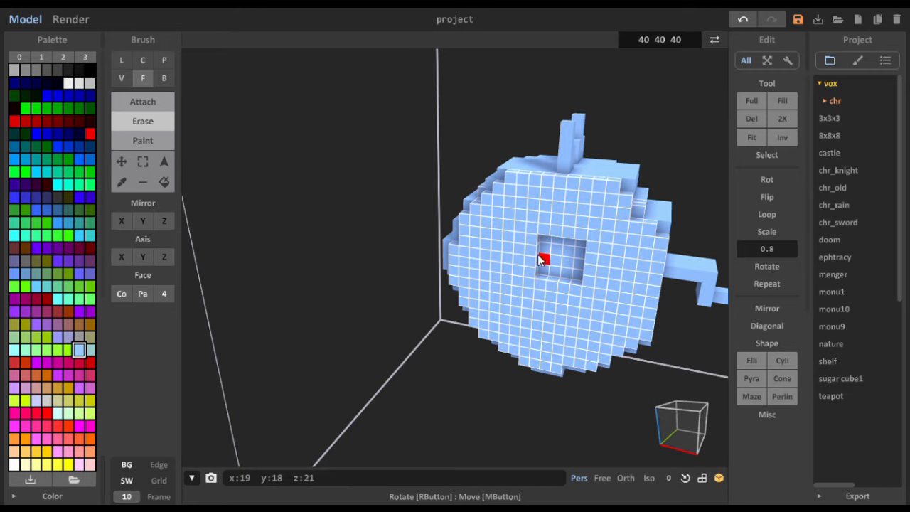
# - Try to erase the narrow ridge above the limb in Face mode, undo it, and return to box selection
pyautogui.moveTo(577, 263)
pyautogui.mouseDown(button='right')
pyautogui.moveTo(492, 266)
pyautogui.moveTo(508, 263)
pyautogui.mouseUp(button='right')
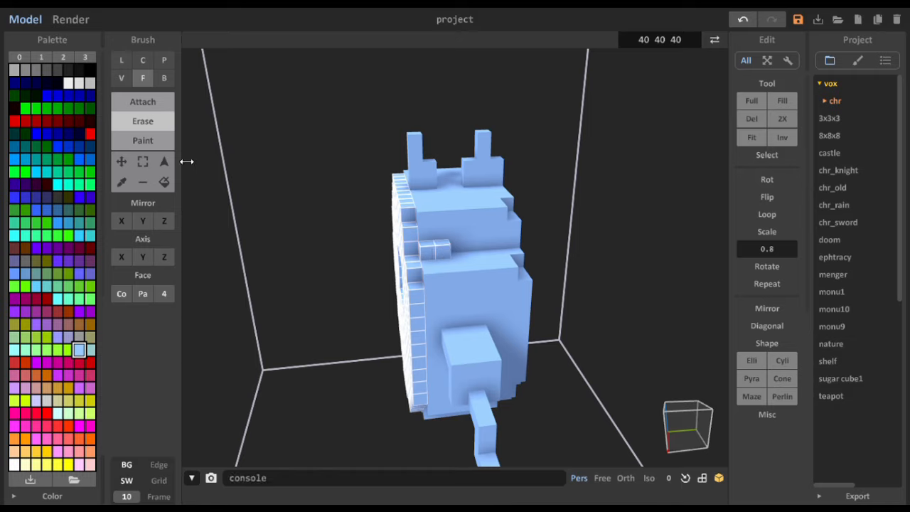
pyautogui.hotkey('ctrl', 'z')
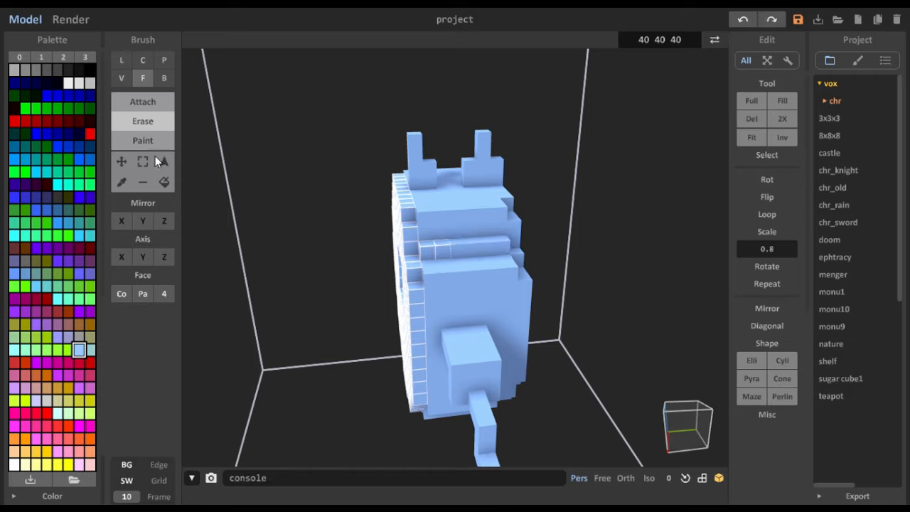
pyautogui.click(143, 162)
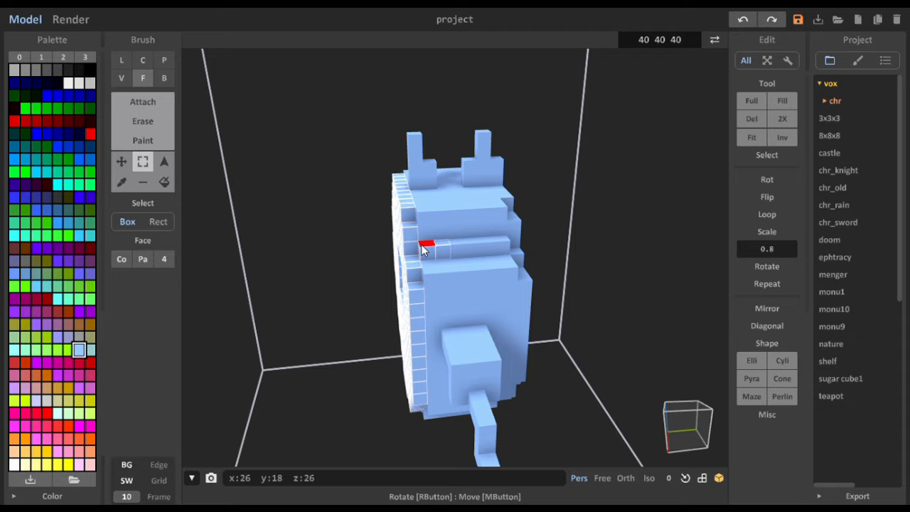
# - Remove the stray voxels on the narrow ridge above the limb from the side face's box selection
pyautogui.keyDown('shift'); pyautogui.moveTo(421, 245); pyautogui.dragTo(440, 249); pyautogui.keyUp('shift')
pyautogui.moveTo(347, 288); pyautogui.dragTo(368, 382, button='right')
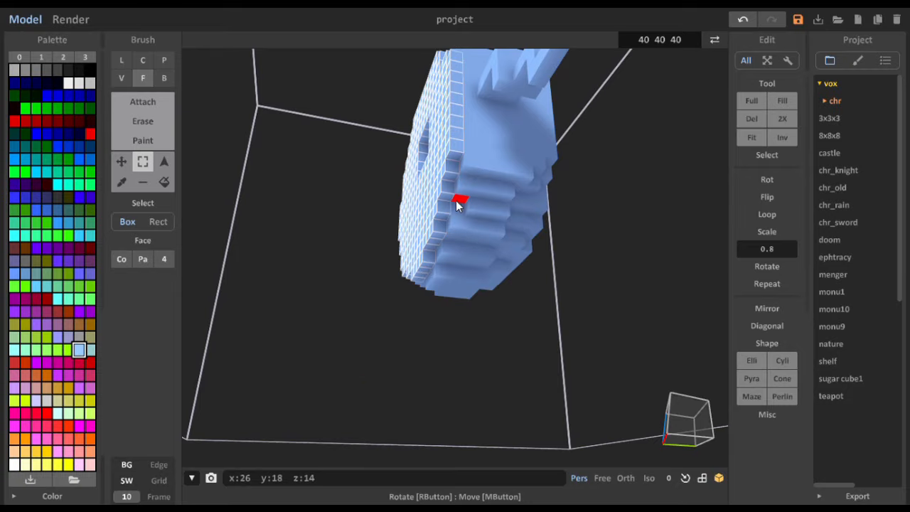
pyautogui.moveTo(427, 284); pyautogui.dragTo(523, 275, button='right')
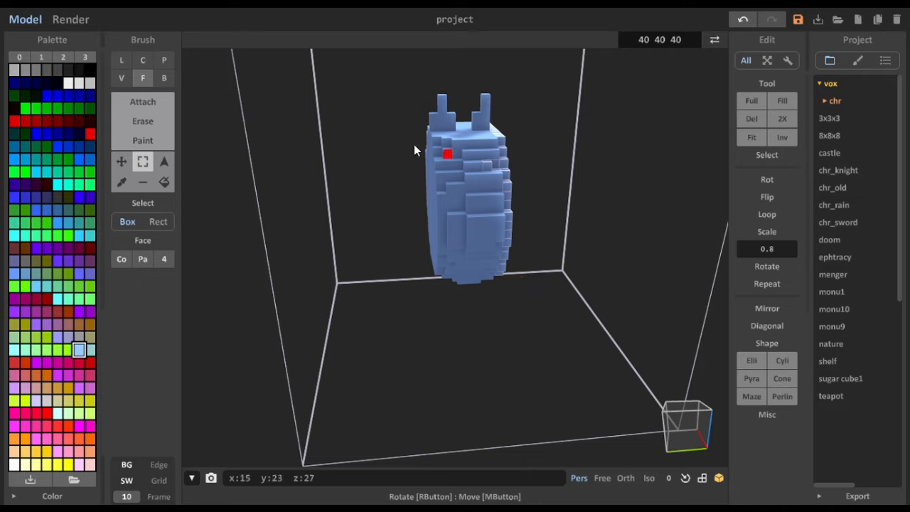
# - Try to move the selected side slab out of the body and across to the body's opposite side
pyautogui.click(119, 163)
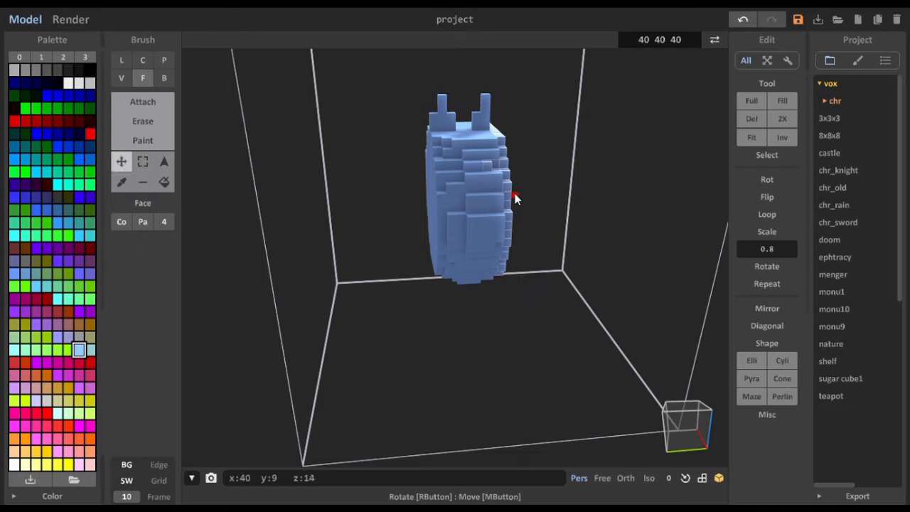
pyautogui.moveTo(488, 187); pyautogui.dragTo(376, 197)
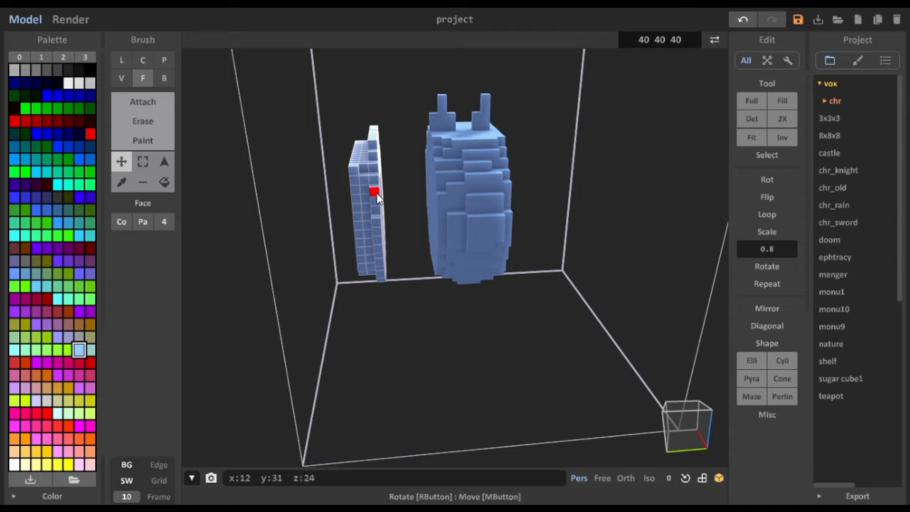
pyautogui.moveTo(377, 197); pyautogui.dragTo(571, 183)
pyautogui.moveTo(571, 182); pyautogui.dragTo(587, 199, button='right')
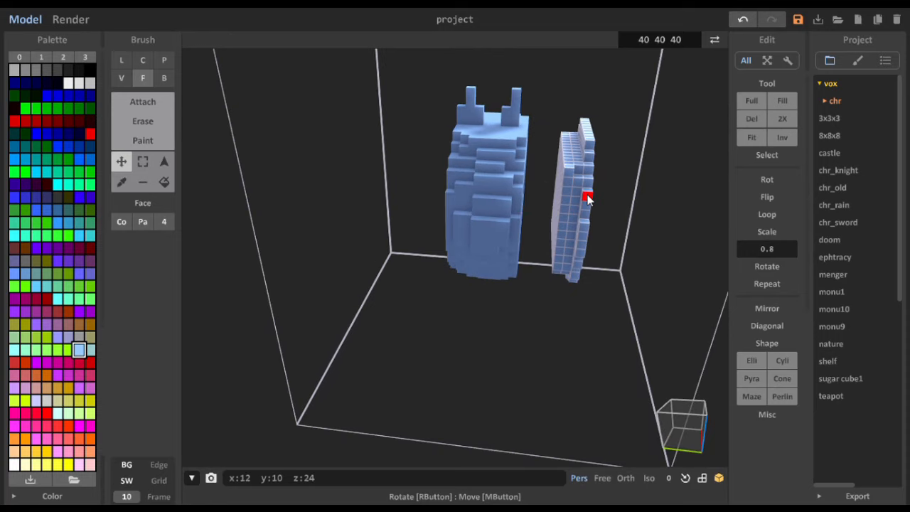
pyautogui.moveTo(587, 199)
pyautogui.mouseDown(button='right')
pyautogui.moveTo(554, 193)
pyautogui.moveTo(587, 189)
pyautogui.mouseUp(button='right')
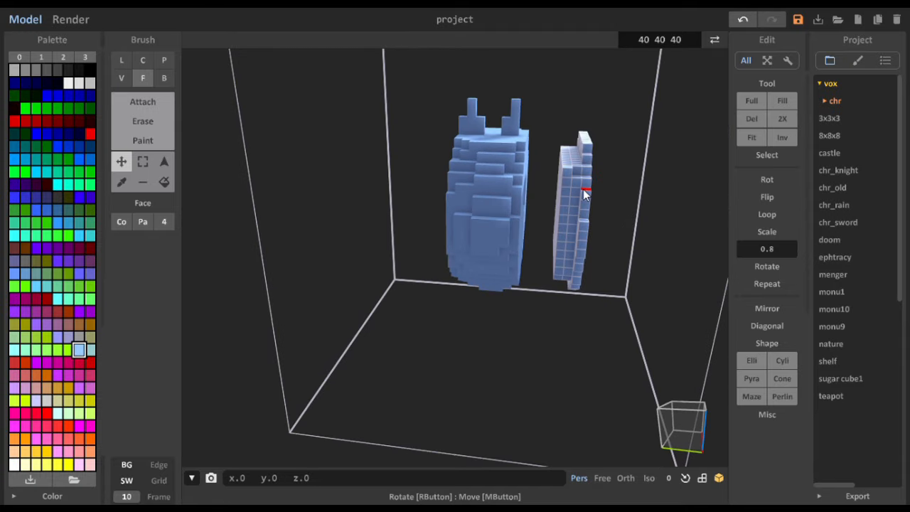
pyautogui.moveTo(583, 189); pyautogui.dragTo(402, 187)
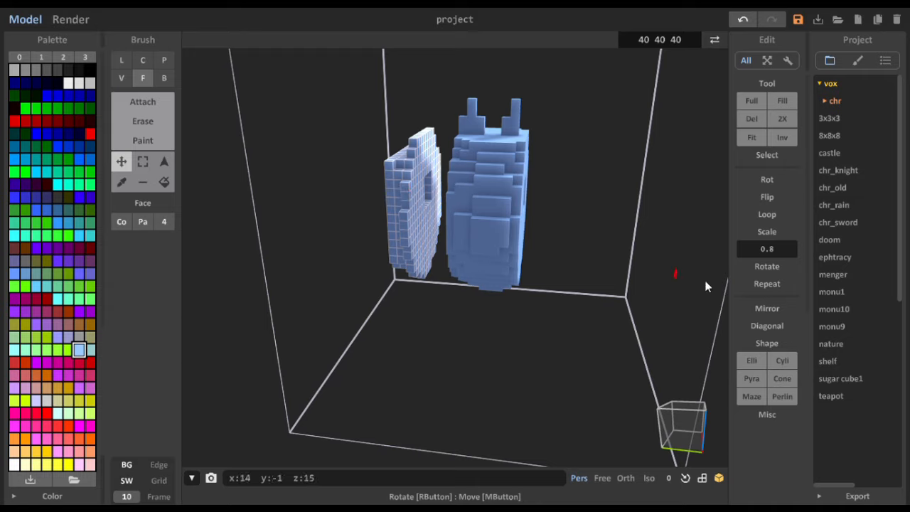
# - Try mirroring the moved slab along Y, and undo both the mirror and the slab's move
pyautogui.click(774, 313)
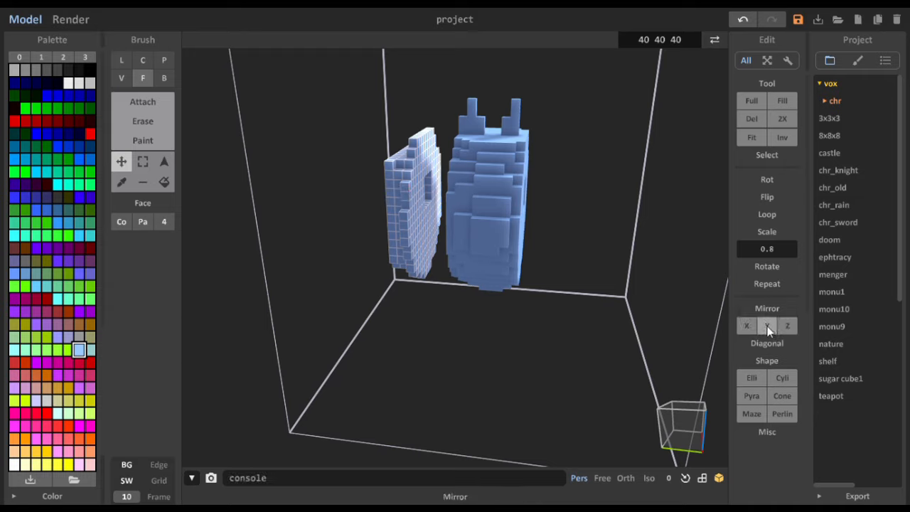
pyautogui.click(767, 326)
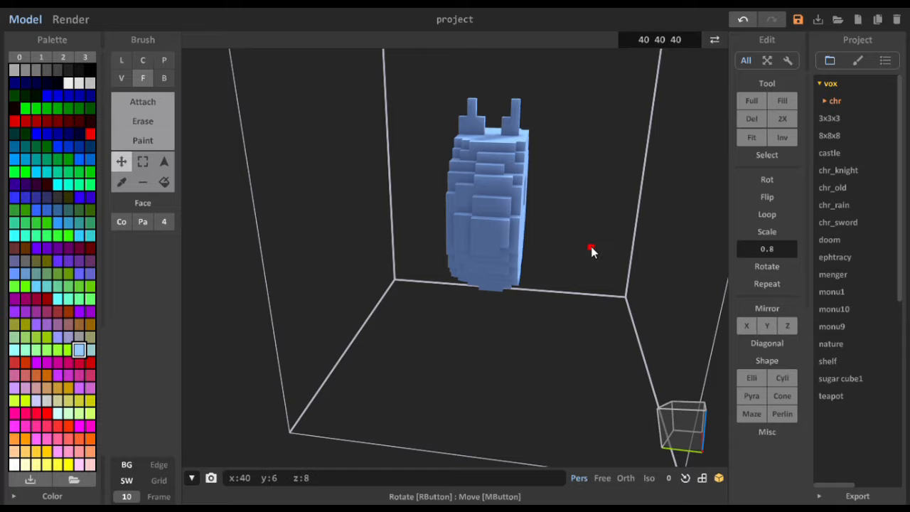
pyautogui.moveTo(591, 246); pyautogui.dragTo(412, 241, button='right')
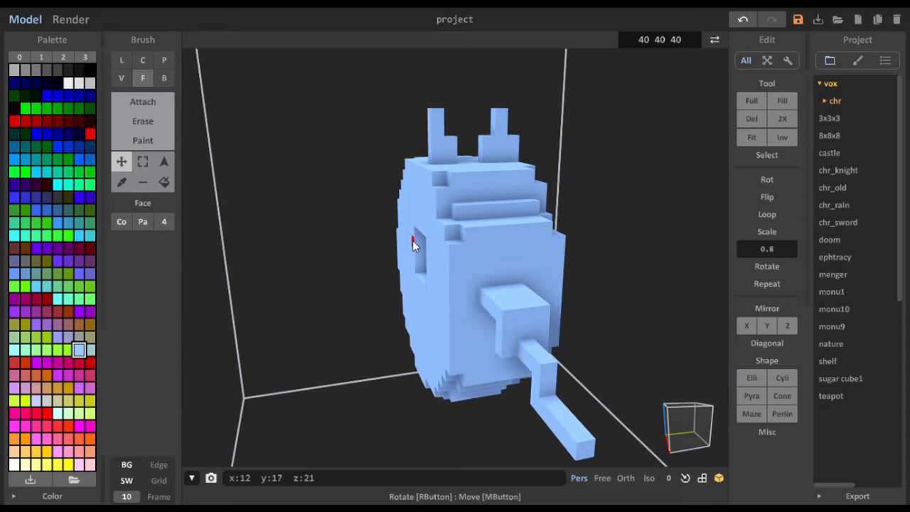
pyautogui.hotkey('ctrl', 'z')
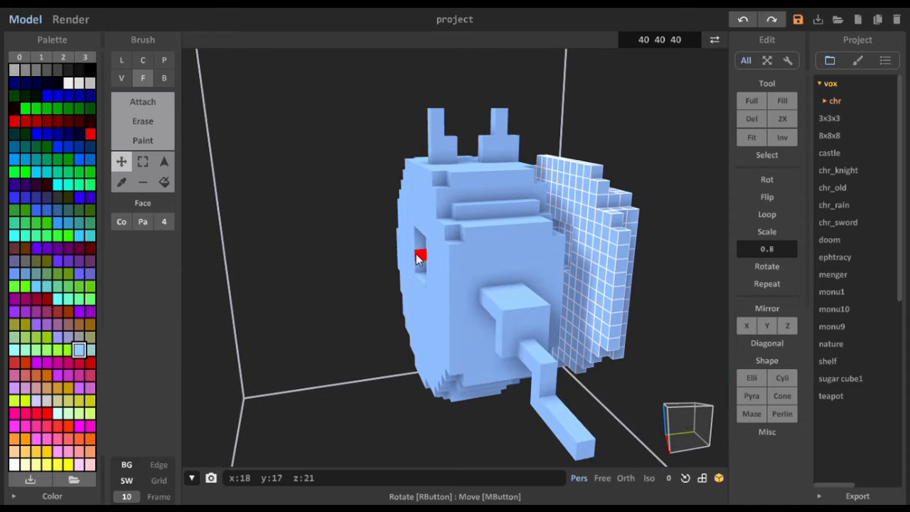
pyautogui.moveTo(571, 235); pyautogui.dragTo(593, 254, button='right')
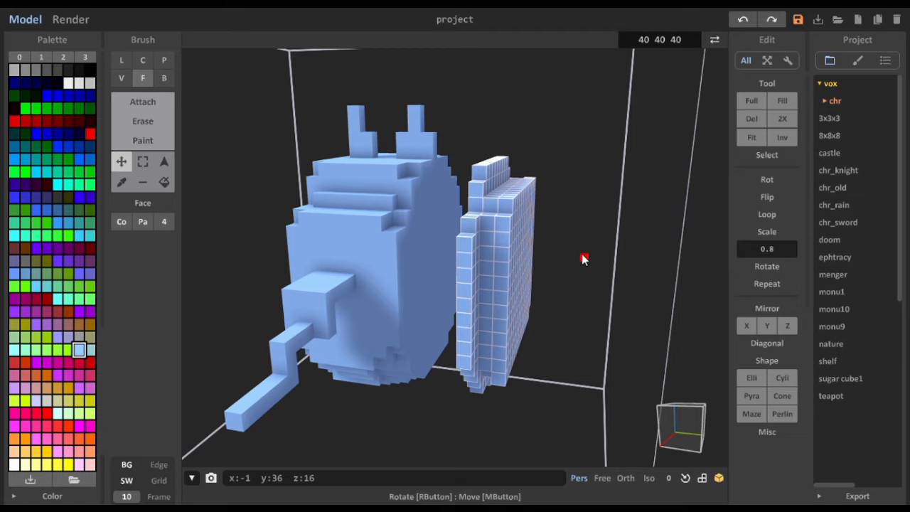
pyautogui.hotkey('ctrl', 'z')
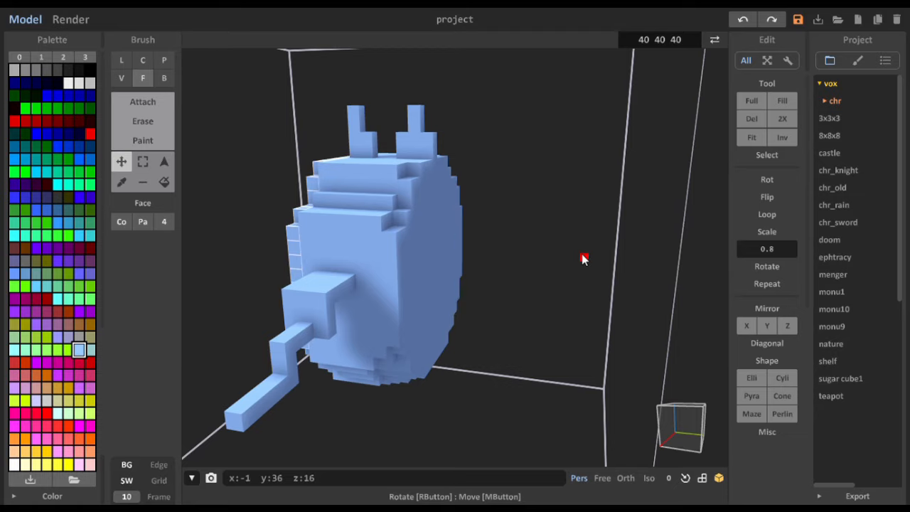
# - Remove the remaining stray ridge voxels near x 13 from the box selection, keeping only the side slab selected
pyautogui.moveTo(484, 196); pyautogui.dragTo(616, 197, button='right')
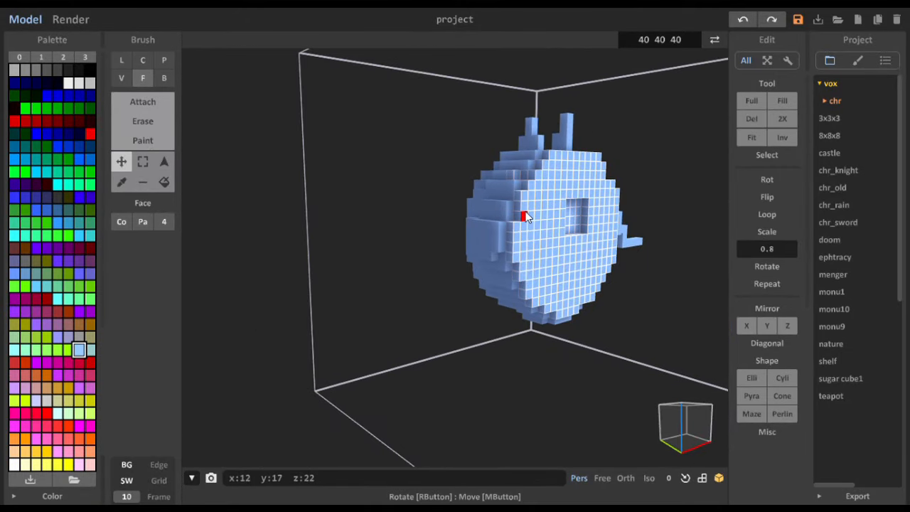
pyautogui.moveTo(516, 180); pyautogui.dragTo(545, 203, button='right')
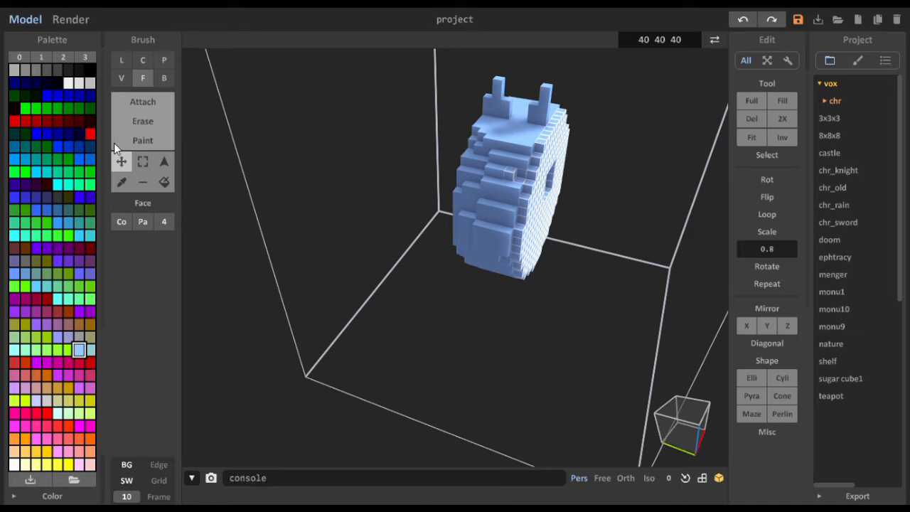
pyautogui.click(148, 162)
pyautogui.keyDown('alt'); pyautogui.keyDown('shift'); pyautogui.click(509, 176); pyautogui.keyUp('shift'); pyautogui.keyUp('alt')
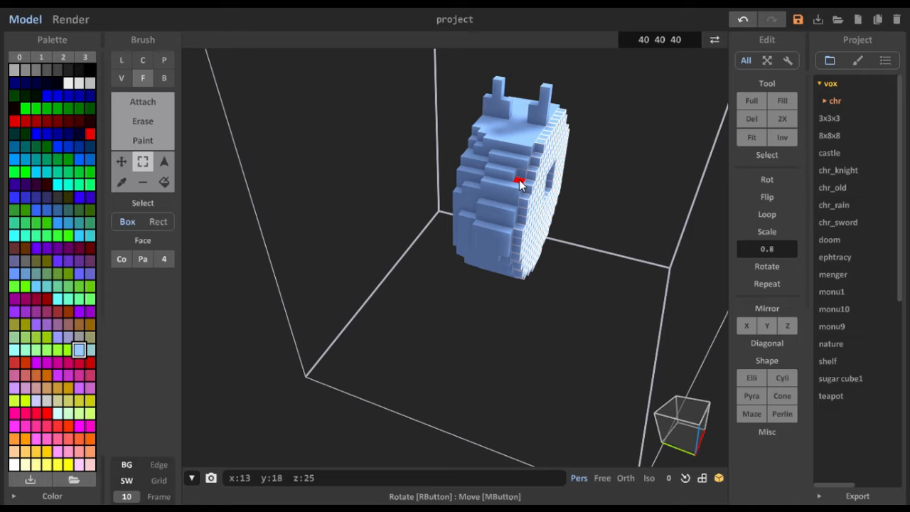
pyautogui.moveTo(512, 291)
pyautogui.mouseDown(button='right')
pyautogui.moveTo(502, 209)
pyautogui.moveTo(514, 148)
pyautogui.moveTo(466, 137)
pyautogui.moveTo(371, 172)
pyautogui.moveTo(334, 217)
pyautogui.moveTo(356, 268)
pyautogui.moveTo(351, 304)
pyautogui.moveTo(490, 294)
pyautogui.moveTo(525, 279)
pyautogui.mouseUp(button='right')
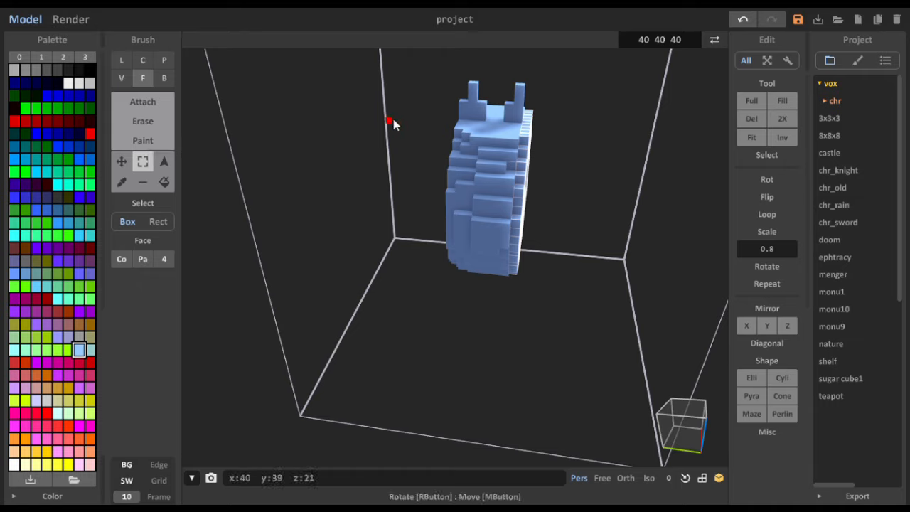
# - Move the selected side slab away from the body and back to its original place, and clear the selection
pyautogui.click(121, 161)
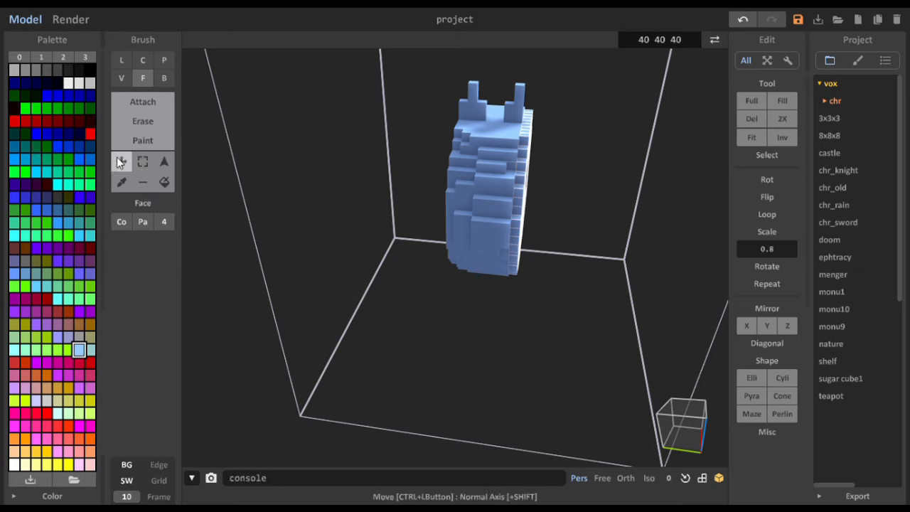
pyautogui.moveTo(529, 171); pyautogui.dragTo(600, 187)
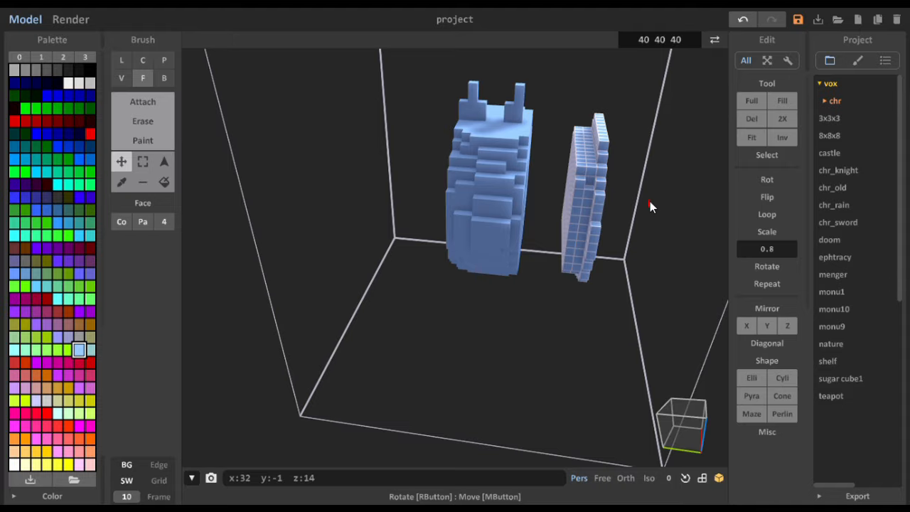
pyautogui.moveTo(650, 201); pyautogui.dragTo(614, 195, button='right')
pyautogui.moveTo(553, 227); pyautogui.dragTo(545, 271, button='right')
pyautogui.moveTo(427, 254); pyautogui.dragTo(501, 287, button='right')
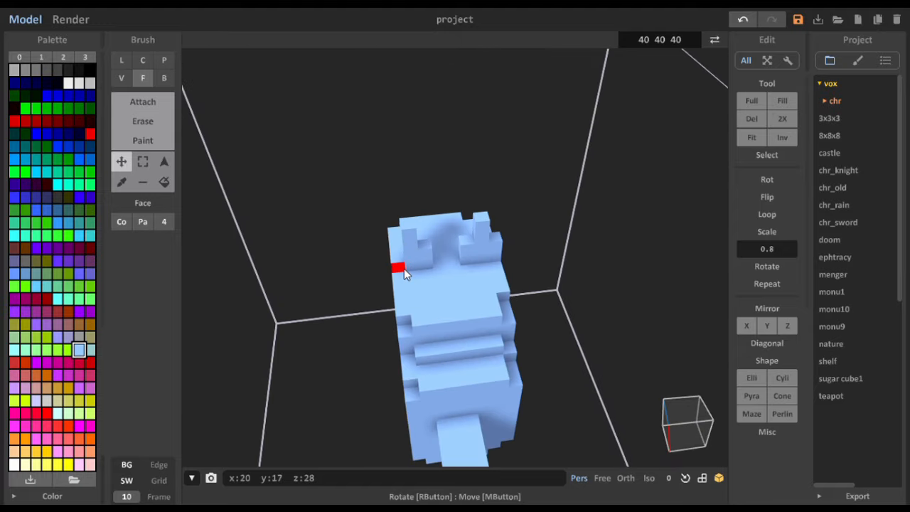
# - Try to attach a layer on the body's upper face in Face mode, and undo it
pyautogui.click(146, 104)
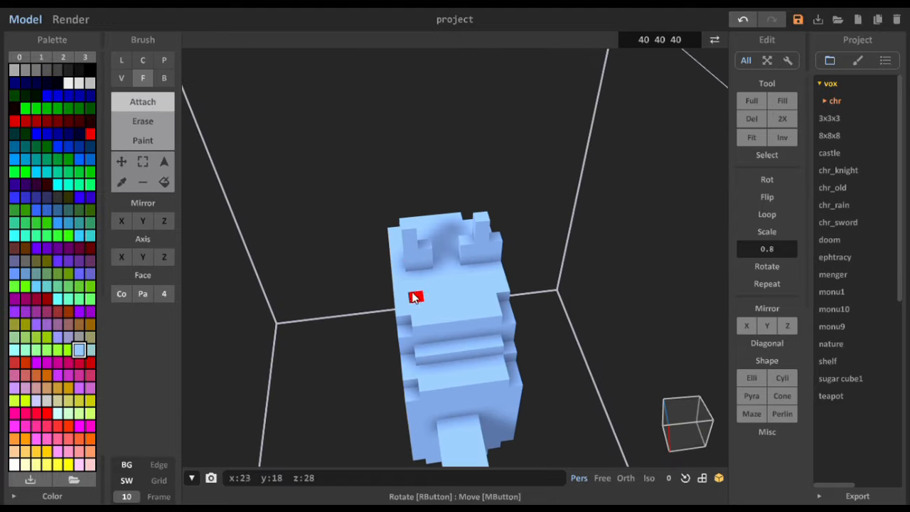
pyautogui.click(398, 273)
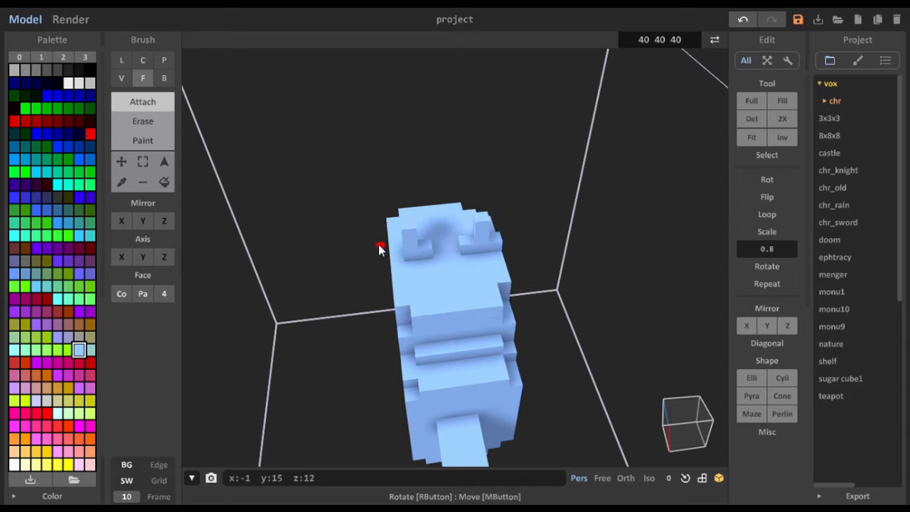
pyautogui.hotkey('ctrl', 'z')
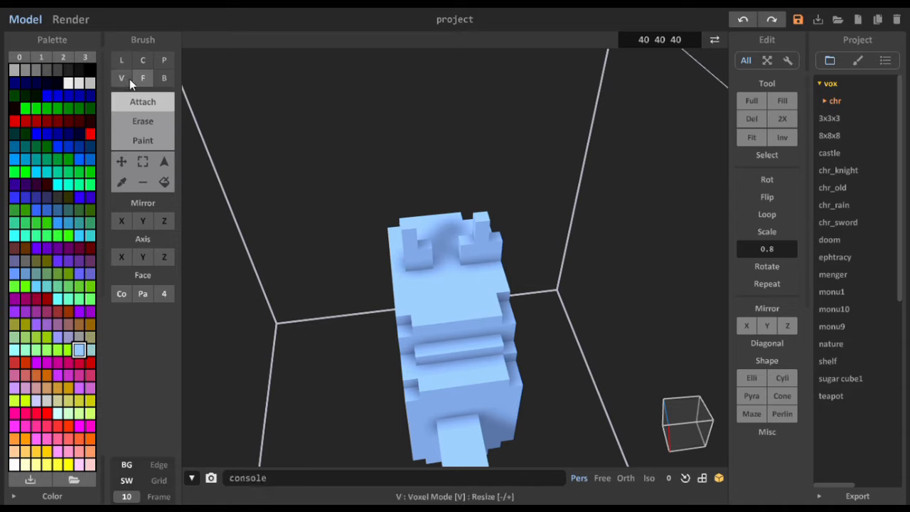
# - Attach voxels in Line mode at x 20, y 17 on the upper face, beside the nearby column's base
pyautogui.click(121, 60)
pyautogui.click(398, 270)
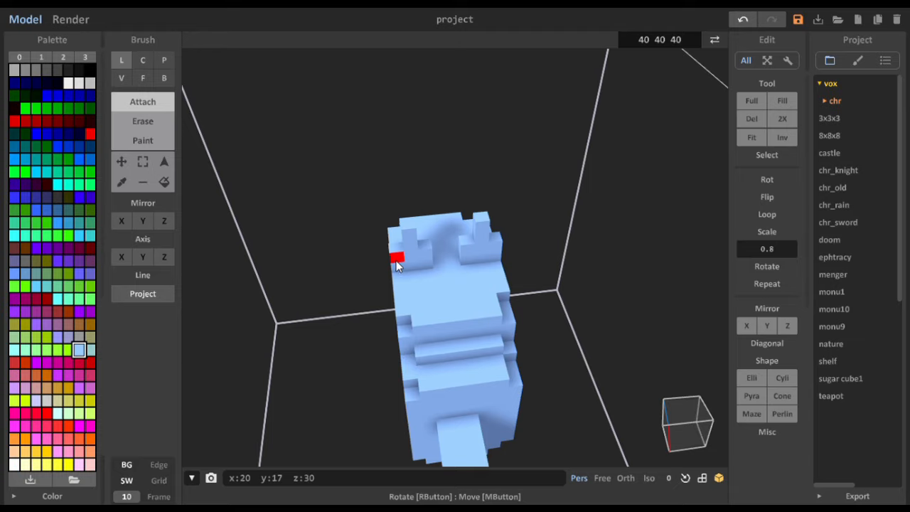
# - Erase a matching 4×4 recess one voxel deep in the opposite side face at y 24, using Voxel mode with size 1
pyautogui.moveTo(407, 334); pyautogui.dragTo(527, 224, button='right')
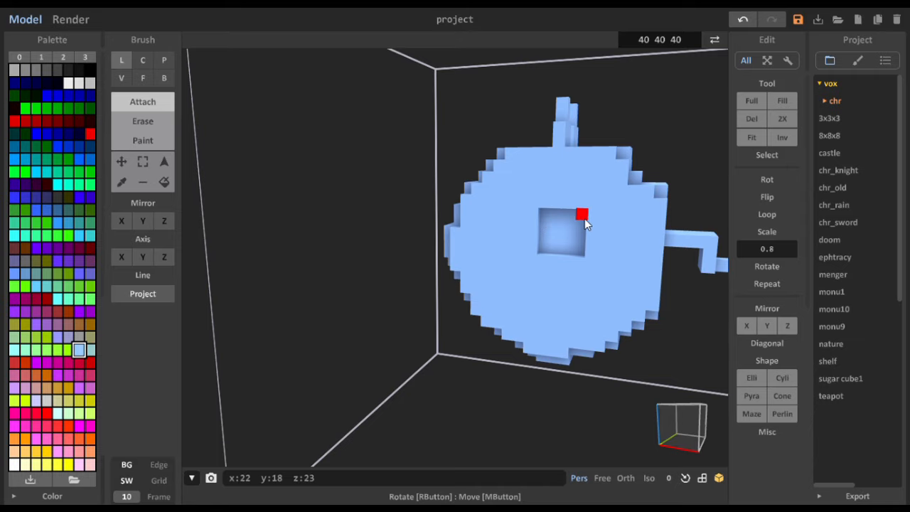
pyautogui.moveTo(636, 223); pyautogui.dragTo(444, 231, button='right')
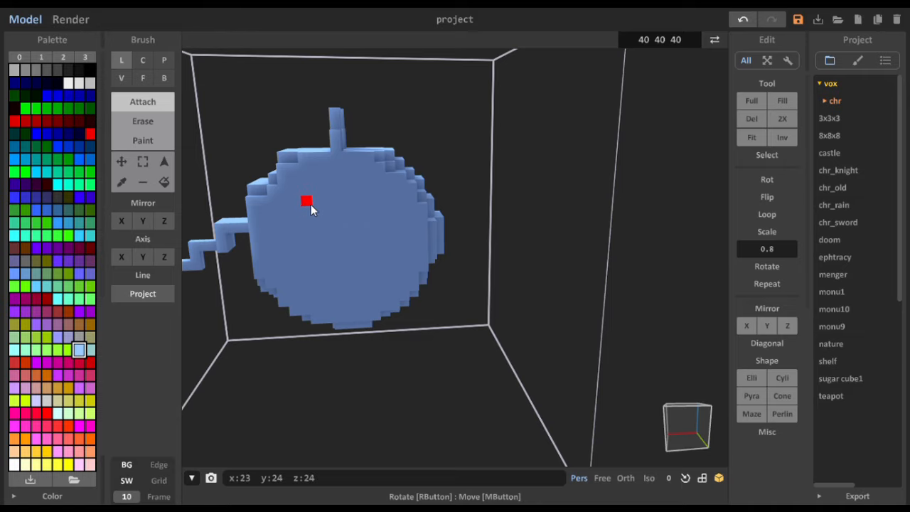
pyautogui.moveTo(321, 249); pyautogui.dragTo(524, 245, button='right')
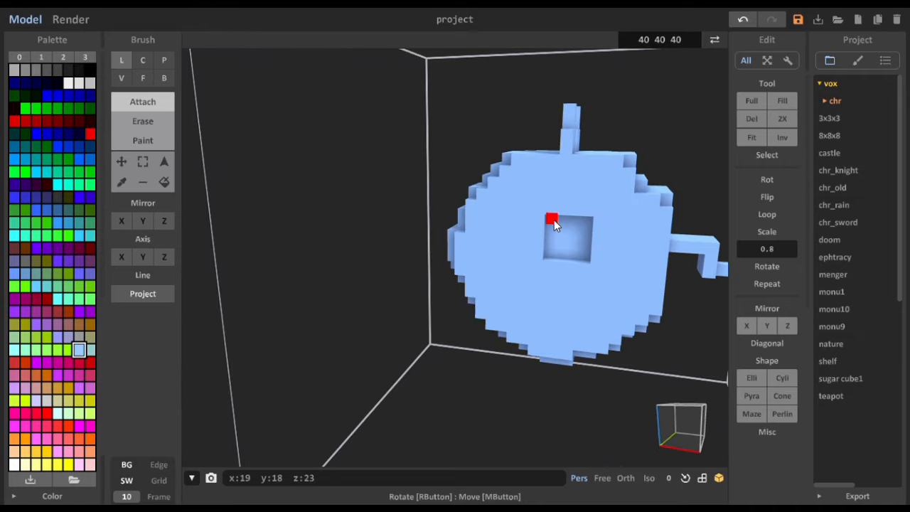
pyautogui.moveTo(554, 220); pyautogui.dragTo(413, 220, button='right')
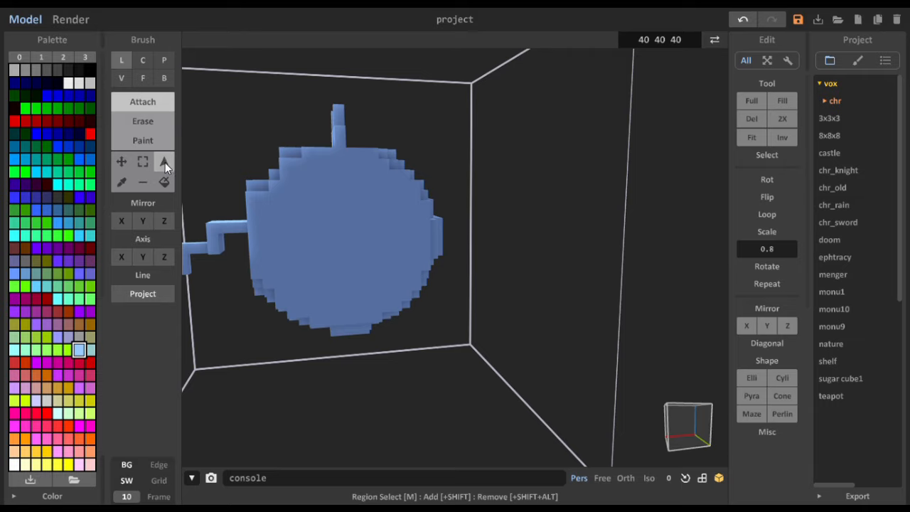
pyautogui.click(145, 120)
pyautogui.click(121, 77)
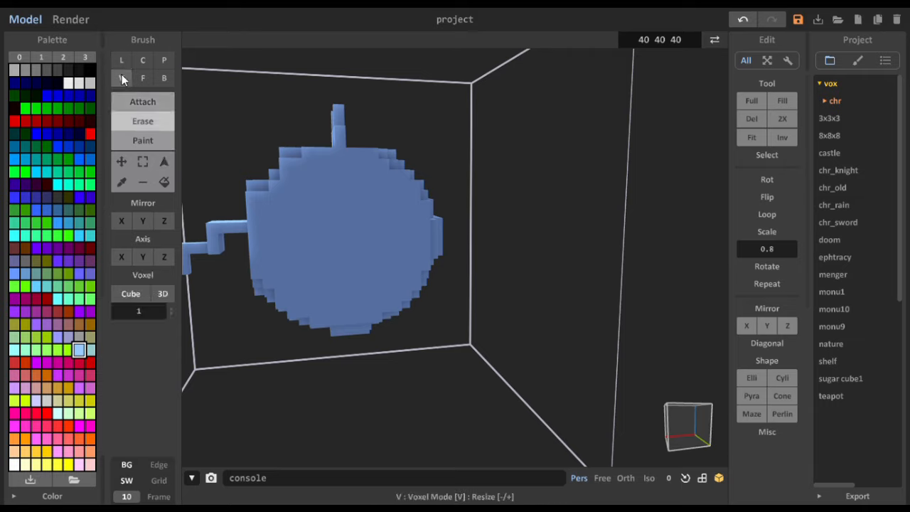
pyautogui.click(352, 206)
pyautogui.moveTo(340, 208)
pyautogui.mouseDown()
pyautogui.moveTo(320, 208)
pyautogui.moveTo(320, 219)
pyautogui.mouseUp()
pyautogui.moveTo(347, 219); pyautogui.dragTo(345, 231)
pyautogui.moveTo(345, 231); pyautogui.dragTo(487, 231, button='right')
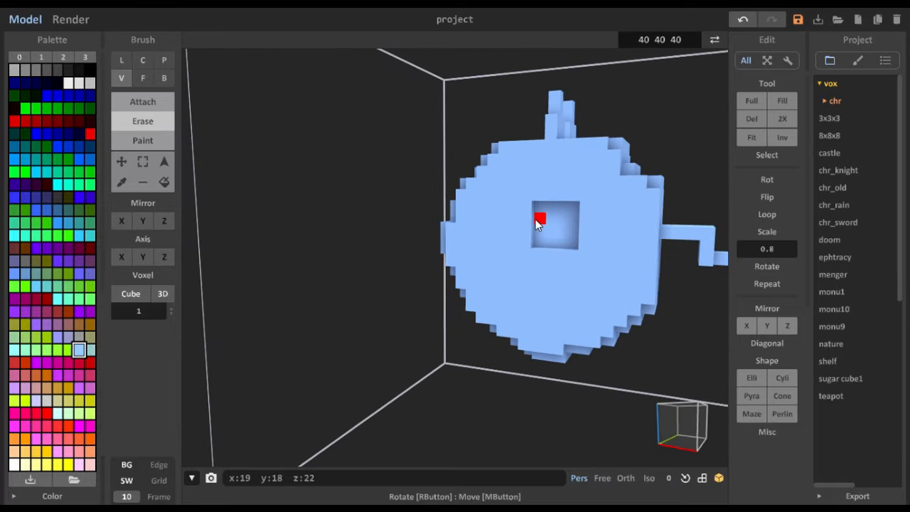
pyautogui.moveTo(536, 246); pyautogui.dragTo(319, 231, button='right')
pyautogui.moveTo(319, 237); pyautogui.dragTo(341, 241)
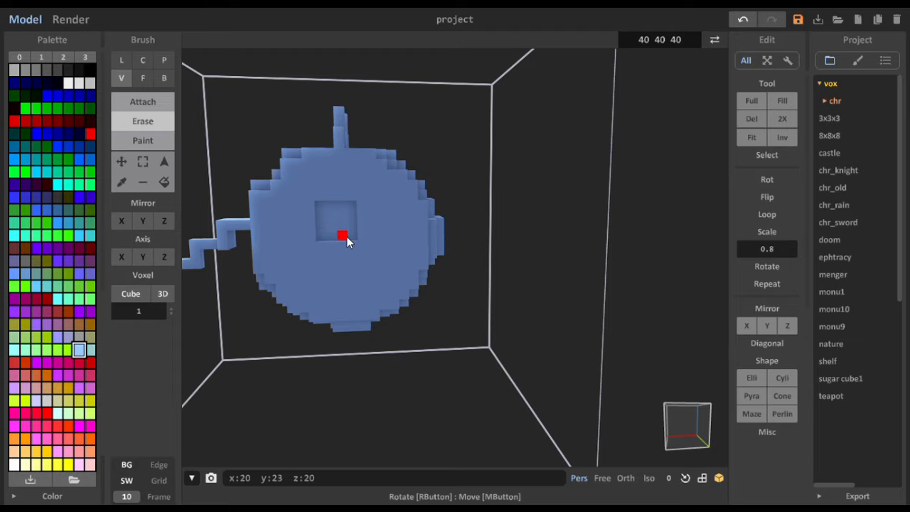
# - Erase a small opening in the centre of the y 17 side's square recess in Line mode
pyautogui.moveTo(347, 236); pyautogui.dragTo(564, 205, button='right')
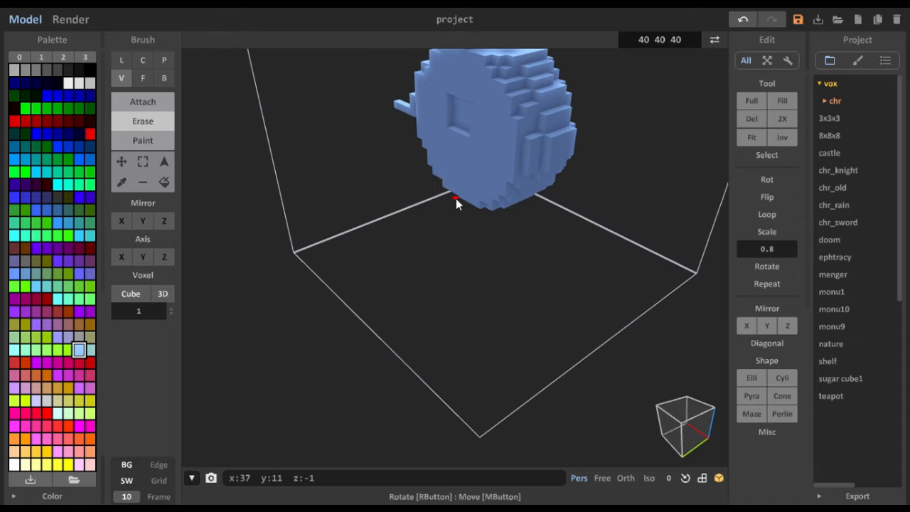
pyautogui.moveTo(479, 171); pyautogui.dragTo(308, 207, button='right')
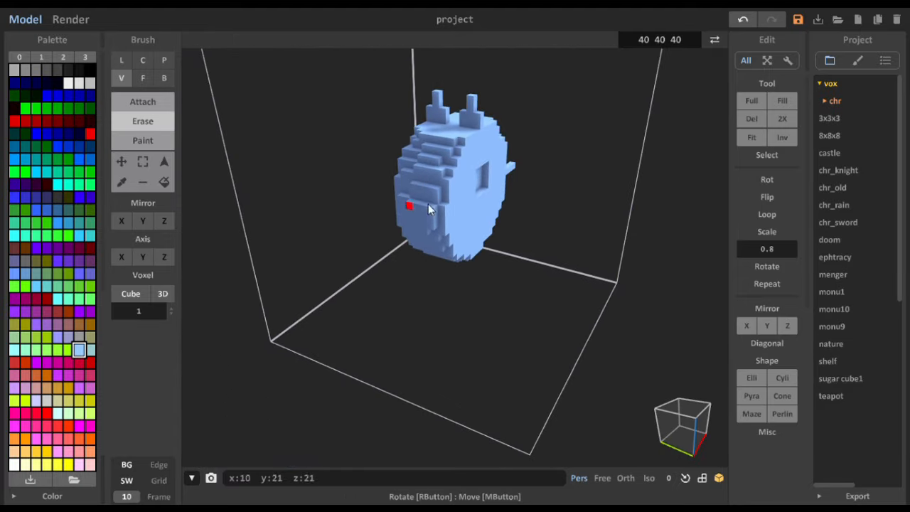
pyautogui.moveTo(412, 204); pyautogui.dragTo(465, 197, button='right')
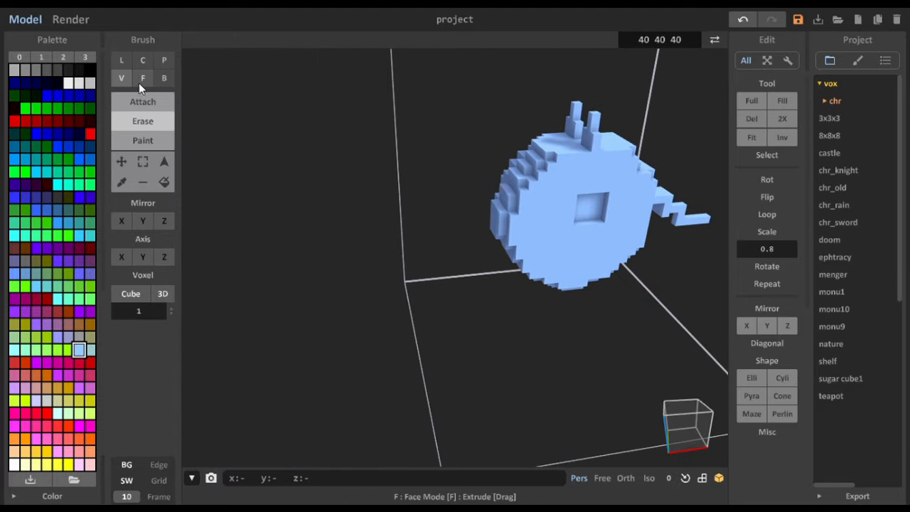
pyautogui.click(121, 61)
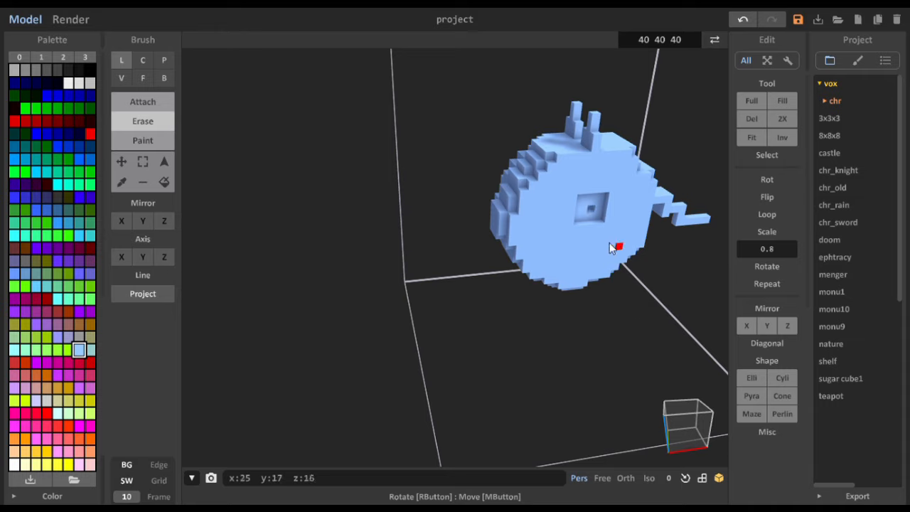
# - Try to attach a line of voxels outward from the y 17 side's square recess in Line mode, and undo it
pyautogui.click(150, 102)
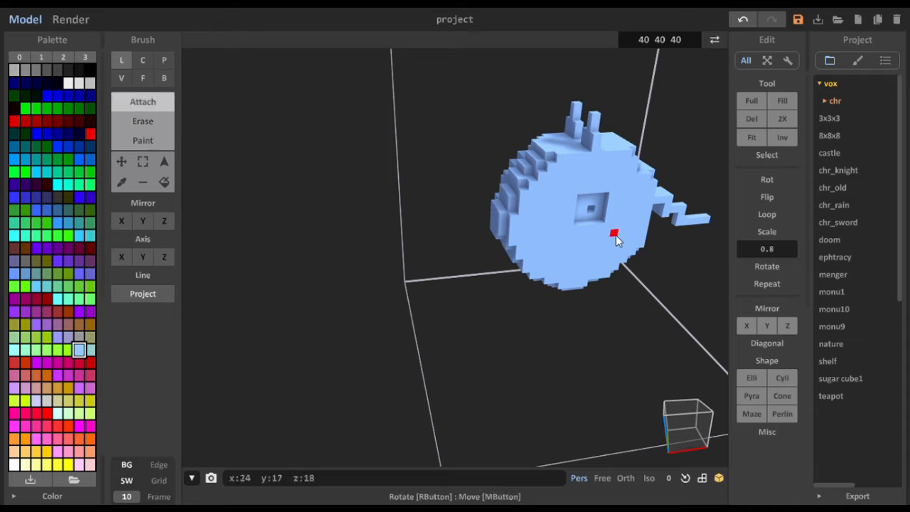
pyautogui.moveTo(601, 223)
pyautogui.mouseDown(button='right')
pyautogui.moveTo(575, 214)
pyautogui.moveTo(594, 216)
pyautogui.mouseUp(button='right')
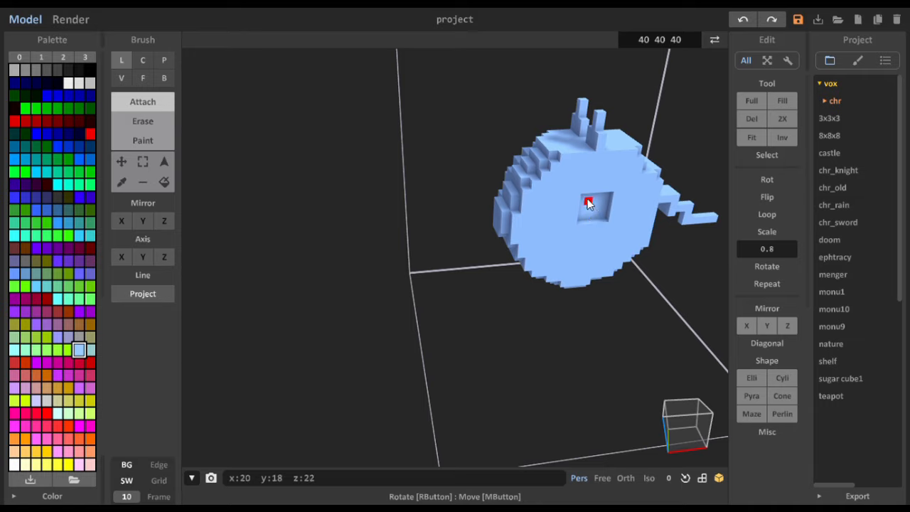
pyautogui.click(596, 206)
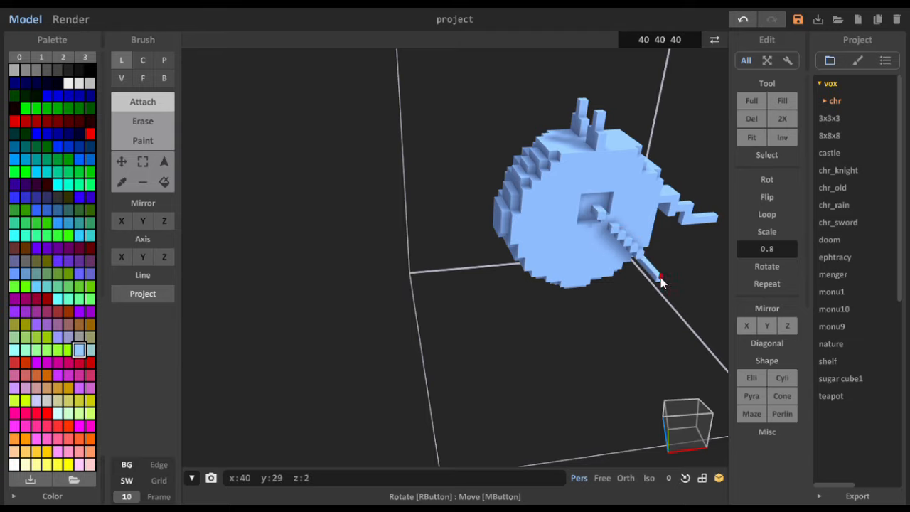
pyautogui.moveTo(687, 321); pyautogui.dragTo(631, 323, button='right')
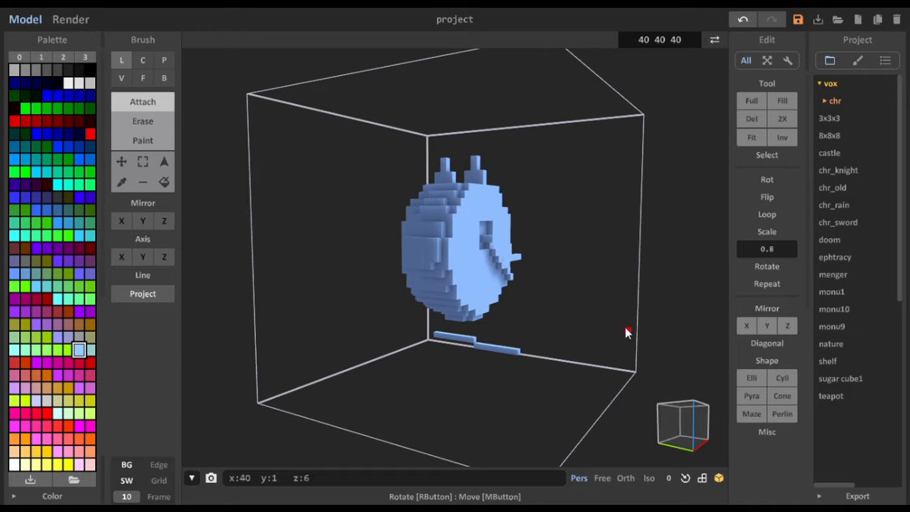
pyautogui.hotkey('ctrl', 'z')
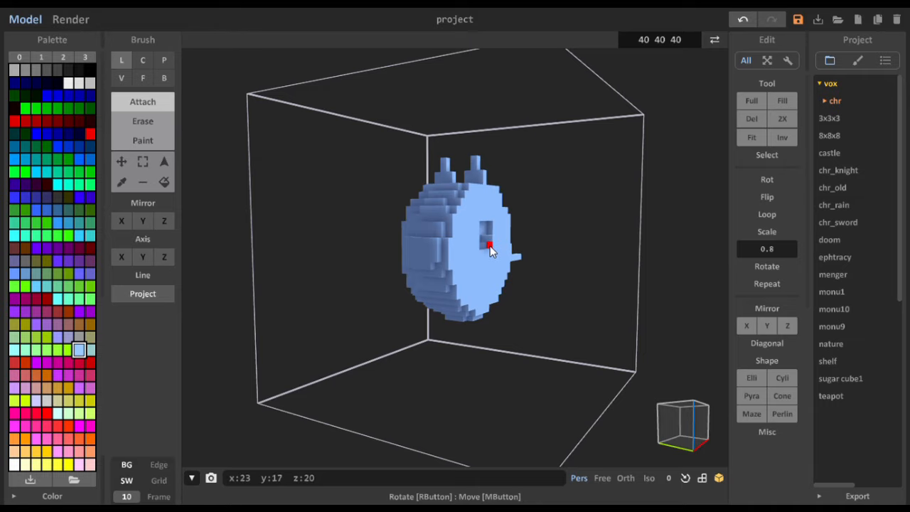
# - Attach a one-voxel-thick rod from the y 17 side's square recess out to y 12 in Line mode
pyautogui.moveTo(489, 250); pyautogui.dragTo(502, 221, button='right')
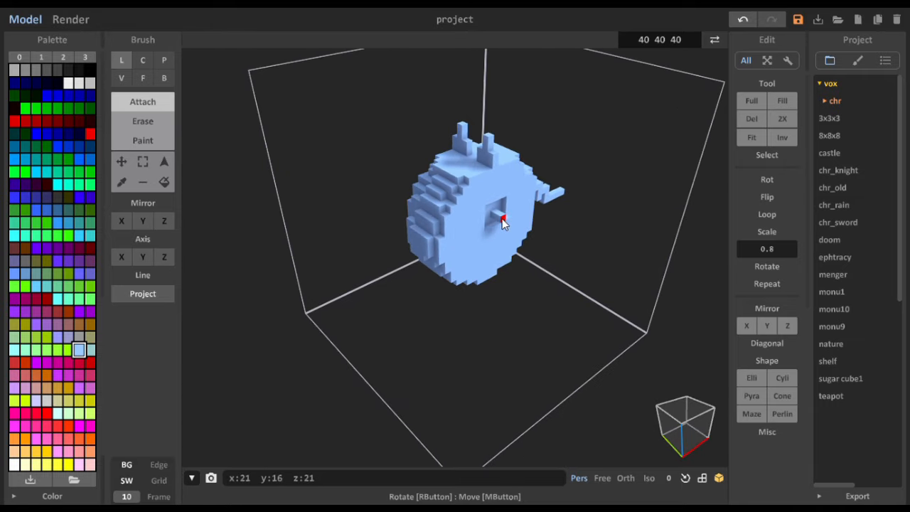
pyautogui.click(504, 221)
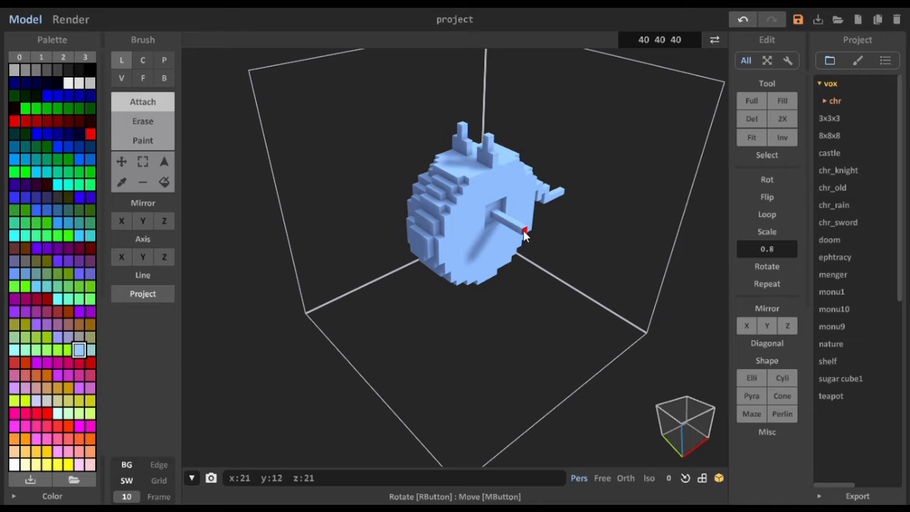
pyautogui.moveTo(522, 234); pyautogui.dragTo(514, 294, button='right')
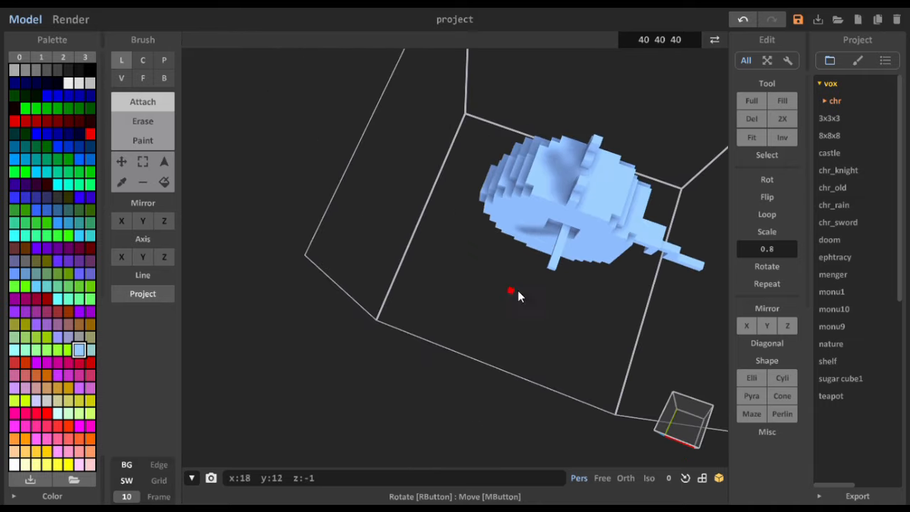
# - Try to lengthen the rod from its y 12 end in Line mode, and undo the stray voxels
pyautogui.click(552, 272)
pyautogui.moveTo(546, 290); pyautogui.dragTo(577, 261, button='right')
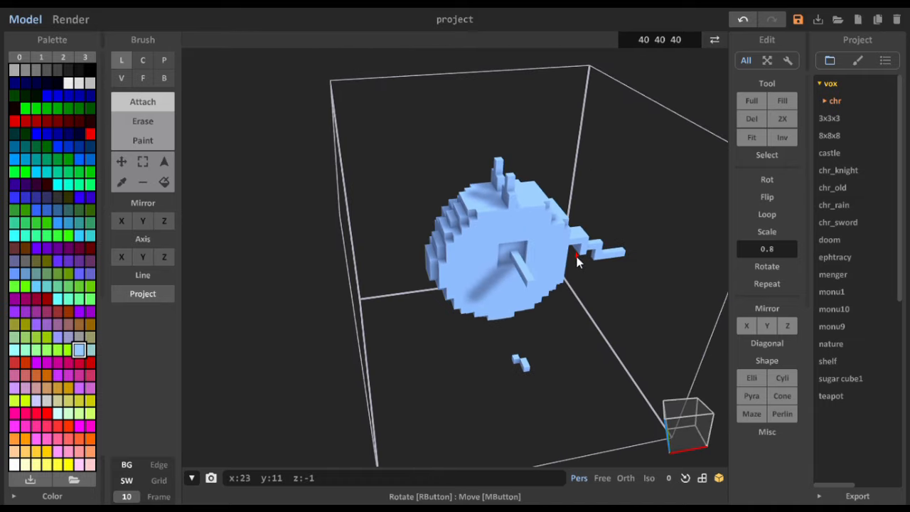
pyautogui.hotkey('ctrl', 'z')
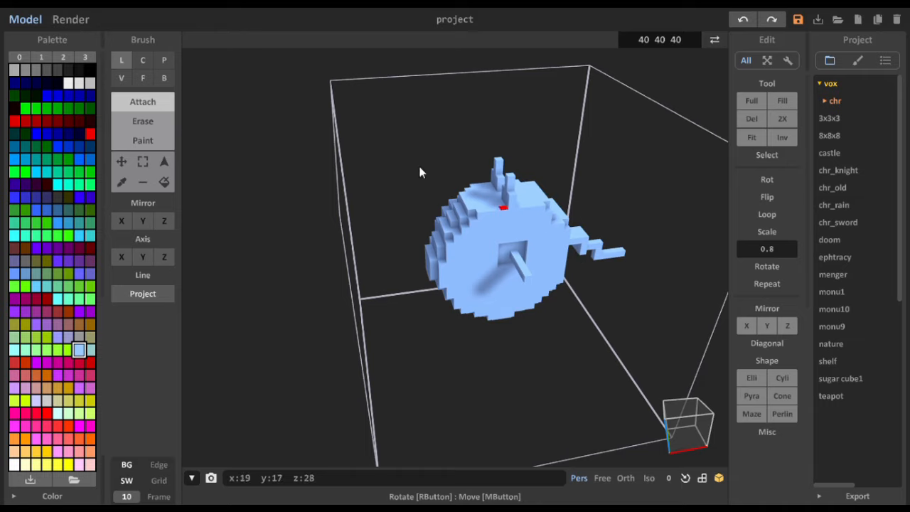
# - Extend the rod outward from y 12 to y 6, voxel by voxel, in Voxel mode with size 1
pyautogui.click(122, 78)
pyautogui.moveTo(545, 335); pyautogui.dragTo(604, 304, button='right')
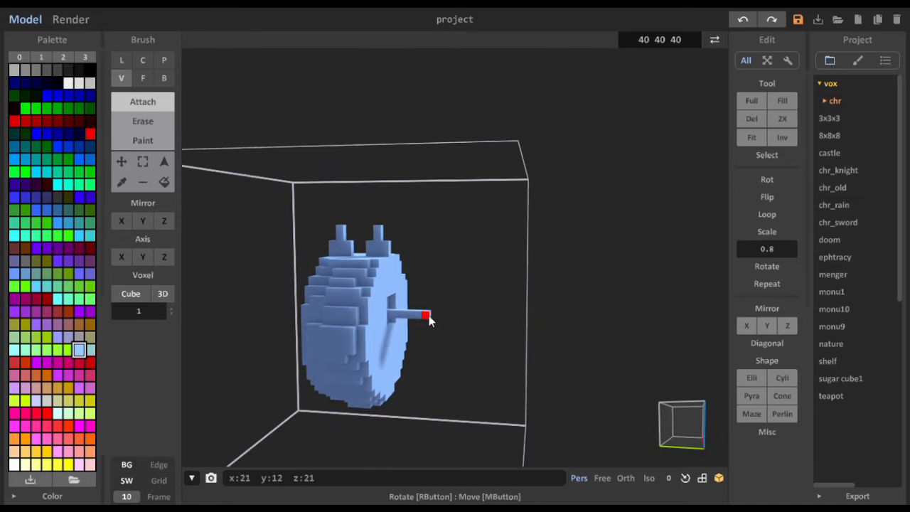
pyautogui.click(432, 315)
pyautogui.click(439, 315)
pyautogui.click(446, 315)
pyautogui.click(455, 316)
pyautogui.click(463, 315)
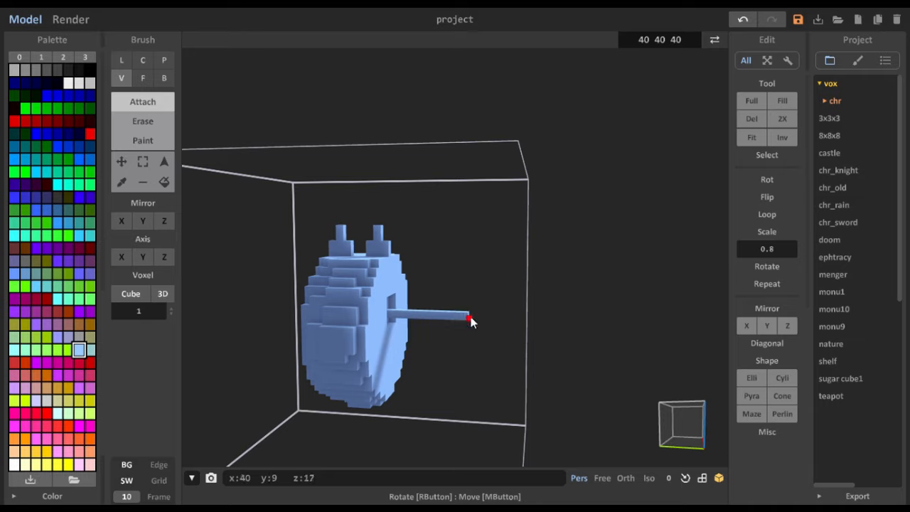
# - Attach a second row of voxels at z 22 along the rod's upper side, out to its y 6 end
pyautogui.moveTo(469, 329)
pyautogui.mouseDown(button='right')
pyautogui.moveTo(372, 339)
pyautogui.moveTo(237, 329)
pyautogui.moveTo(291, 382)
pyautogui.moveTo(519, 335)
pyautogui.moveTo(484, 349)
pyautogui.mouseUp(button='right')
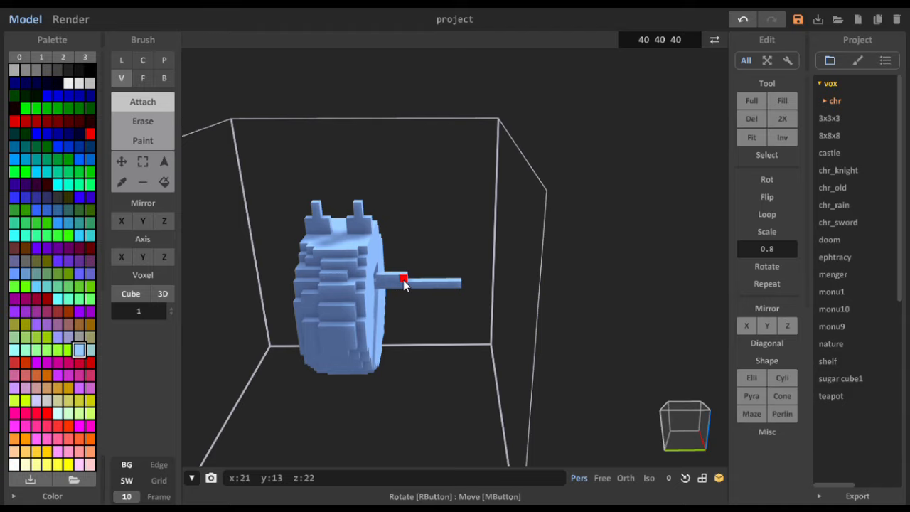
pyautogui.moveTo(403, 281); pyautogui.dragTo(483, 205, button='right')
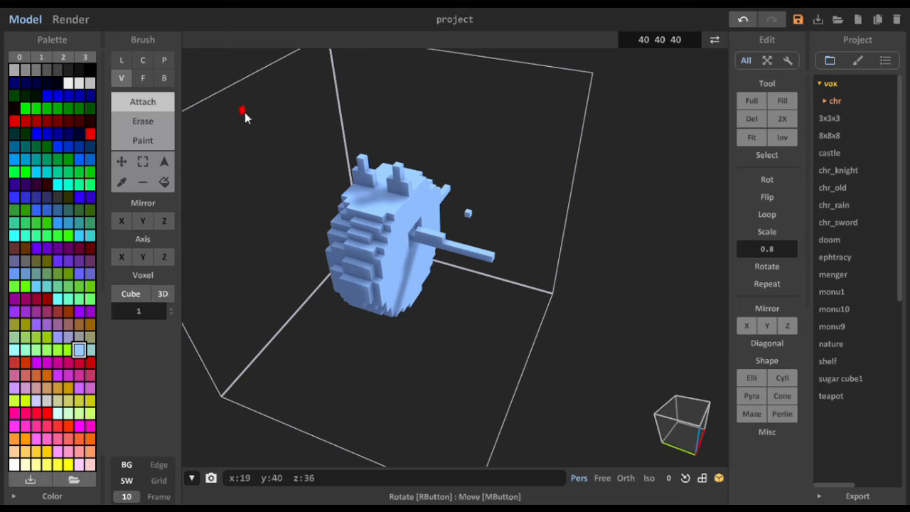
pyautogui.click(143, 161)
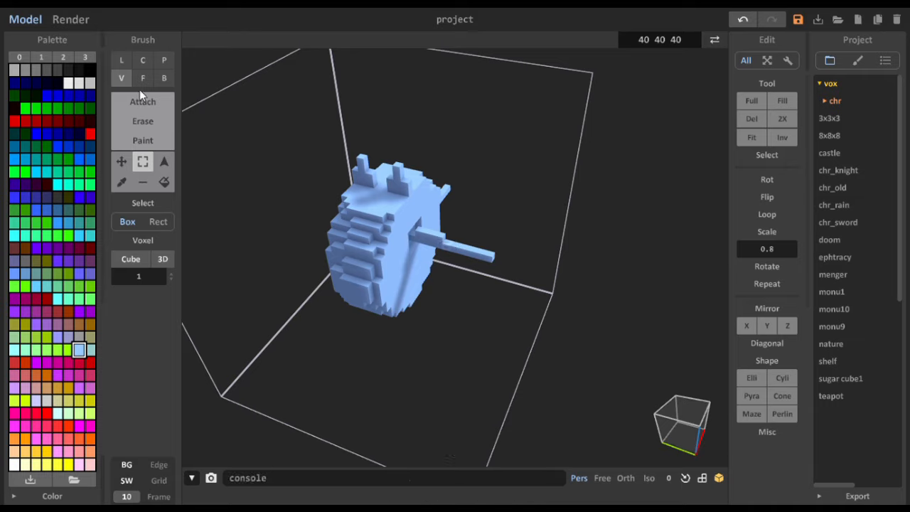
pyautogui.click(145, 102)
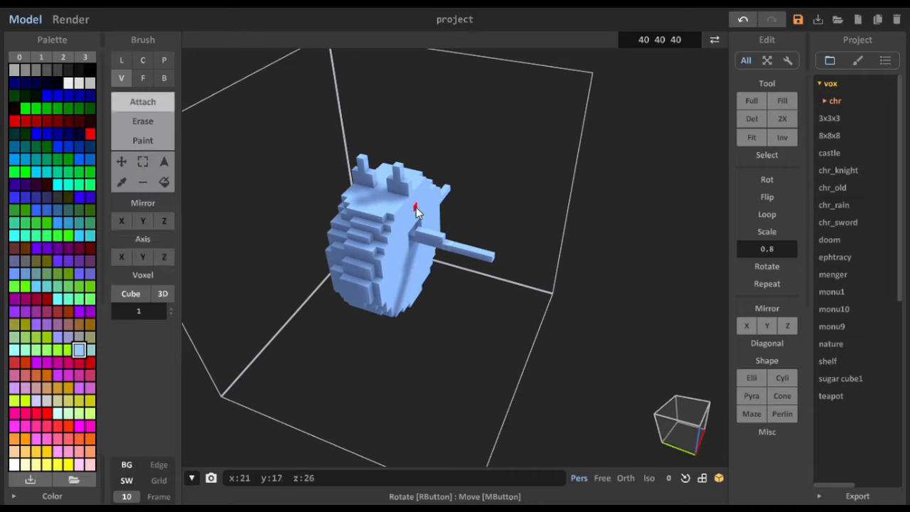
pyautogui.click(449, 245)
pyautogui.click(460, 249)
pyautogui.click(467, 248)
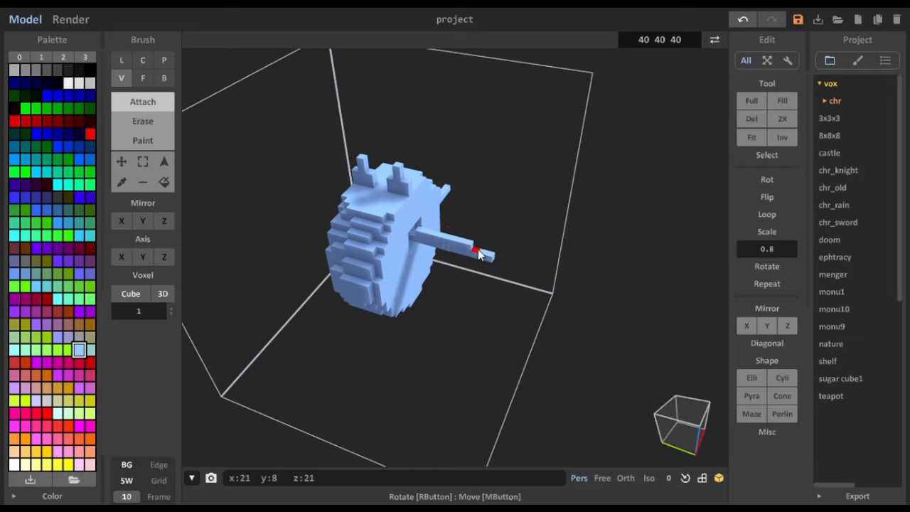
pyautogui.click(476, 250)
pyautogui.click(483, 252)
pyautogui.click(489, 252)
pyautogui.moveTo(454, 246); pyautogui.dragTo(427, 283, button='right')
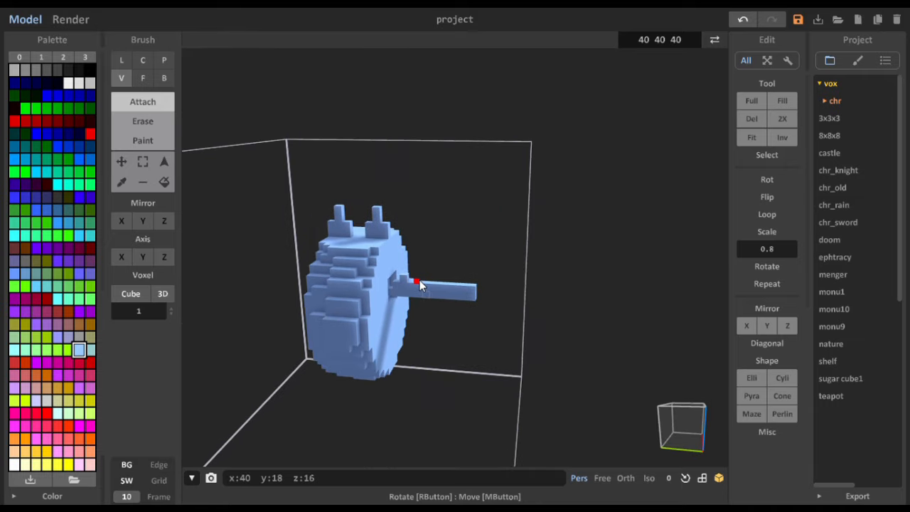
# - Undo the last voxels attached on top of the two-row rod near the body
pyautogui.moveTo(425, 288); pyautogui.dragTo(391, 300, button='right')
pyautogui.hotkey('ctrl', 'z')
pyautogui.hotkey('ctrl', 'z')
pyautogui.hotkey('ctrl', 'z')
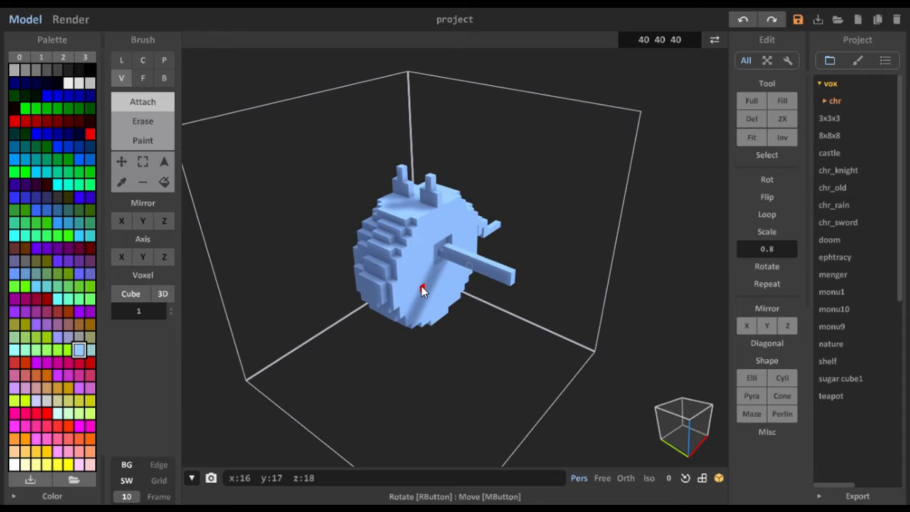
# - Attach three stepped teeth two voxels high along the rod's upper edge, one beside the body and the others peaking at y 11 and y 7
pyautogui.moveTo(460, 264); pyautogui.dragTo(412, 275, button='right')
pyautogui.click(406, 272)
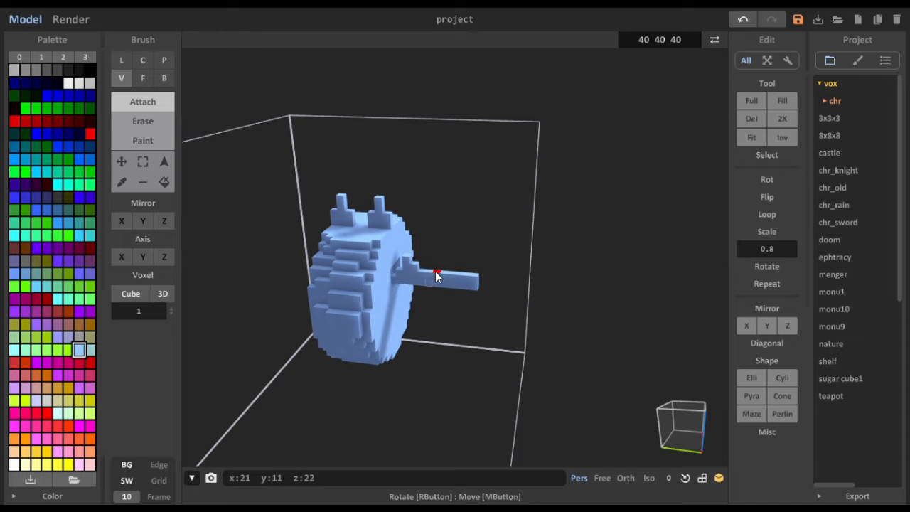
pyautogui.click(436, 275)
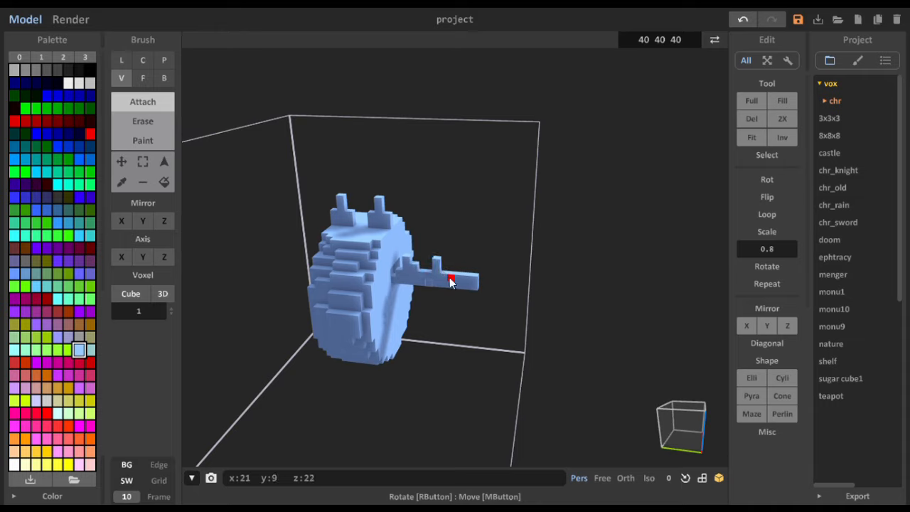
pyautogui.click(446, 273)
pyautogui.click(466, 277)
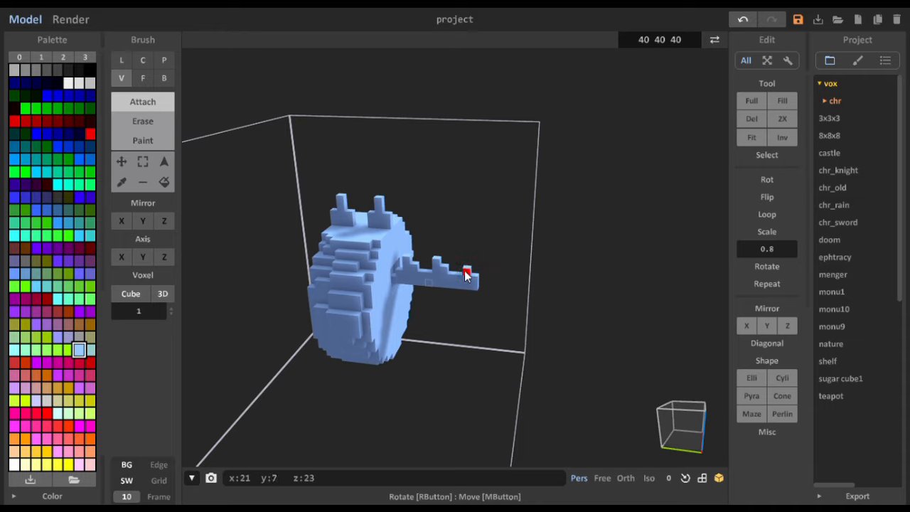
pyautogui.click(466, 275)
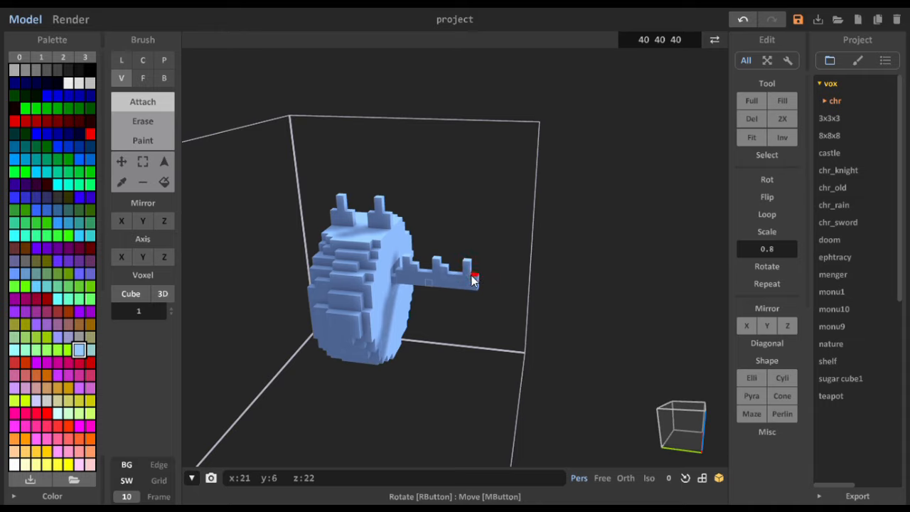
# - Attach three matching stepped teeth along the rod's lower edge, directly beneath the upper ones
pyautogui.moveTo(426, 292); pyautogui.dragTo(394, 310, button='right')
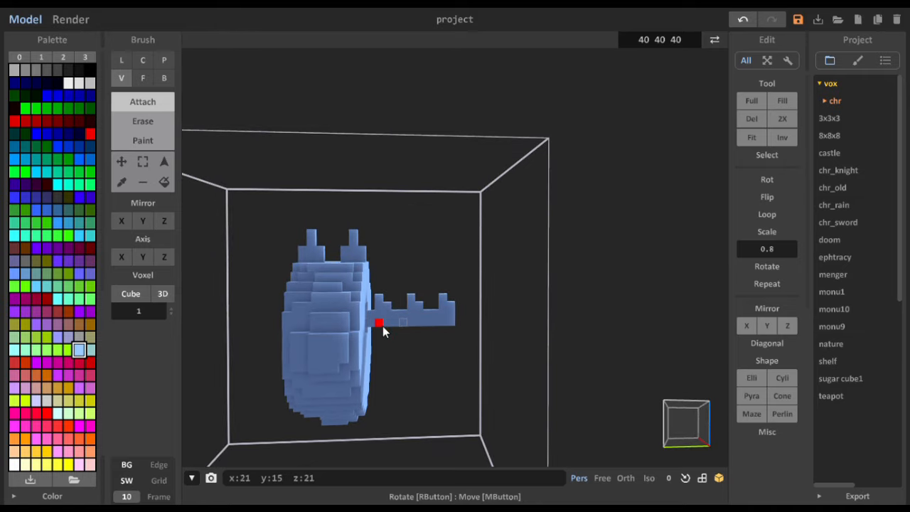
pyautogui.moveTo(380, 331); pyautogui.dragTo(384, 253, button='right')
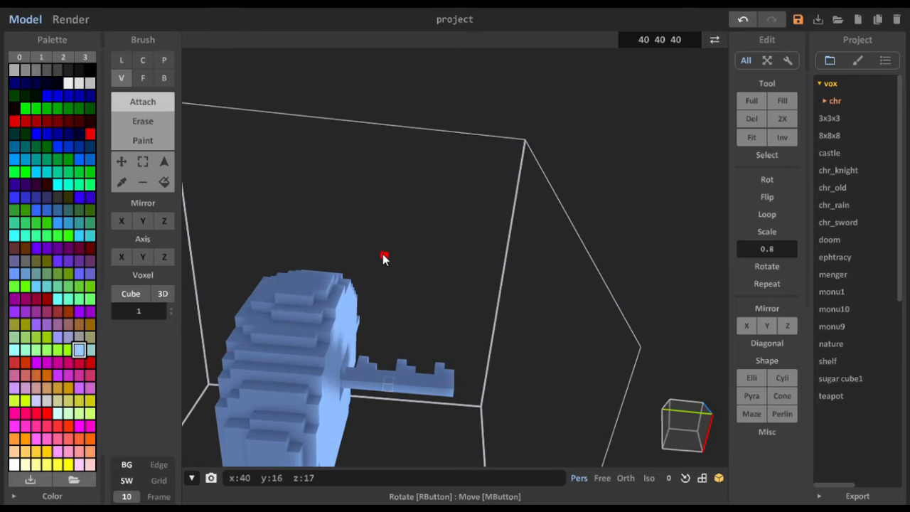
pyautogui.click(370, 389)
pyautogui.click(400, 389)
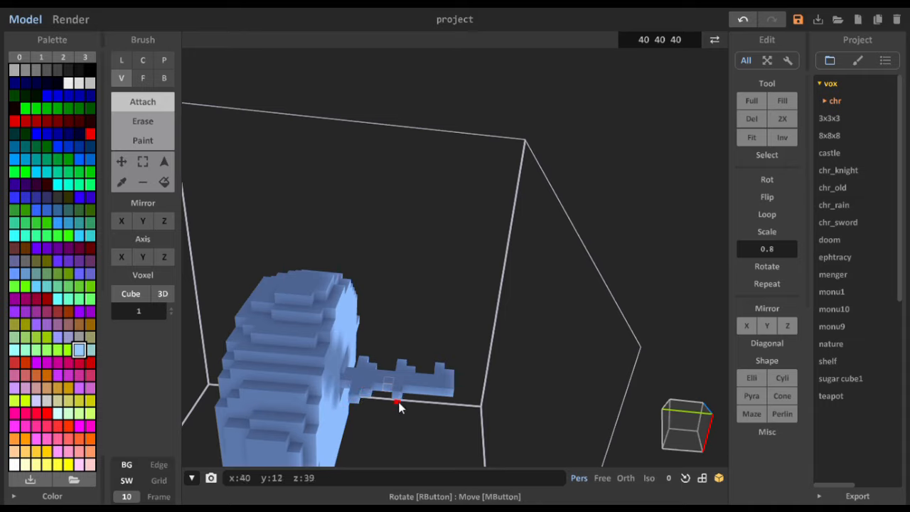
pyautogui.click(400, 401)
pyautogui.click(435, 402)
pyautogui.moveTo(424, 400); pyautogui.dragTo(414, 357, button='right')
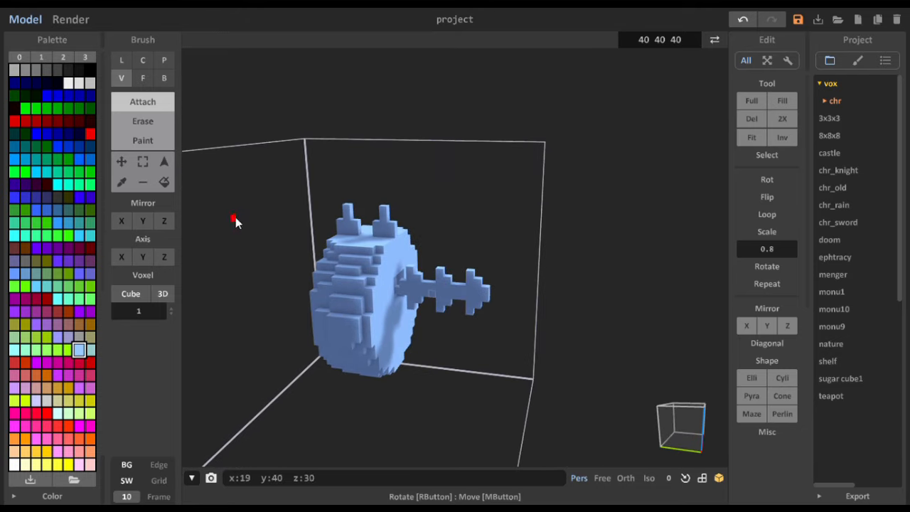
# - Select only the toothed rod protruding from the body with a Box selection
pyautogui.click(163, 162)
pyautogui.click(463, 292)
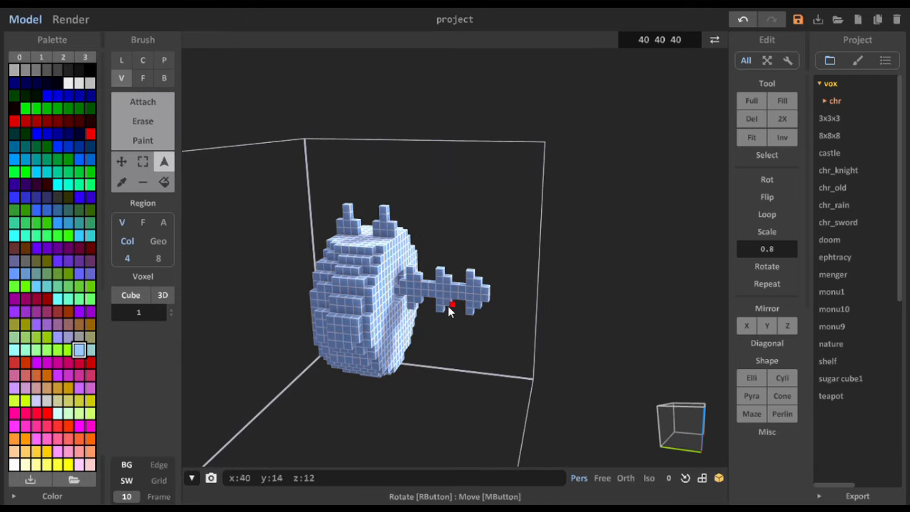
pyautogui.click(143, 162)
pyautogui.click(463, 296)
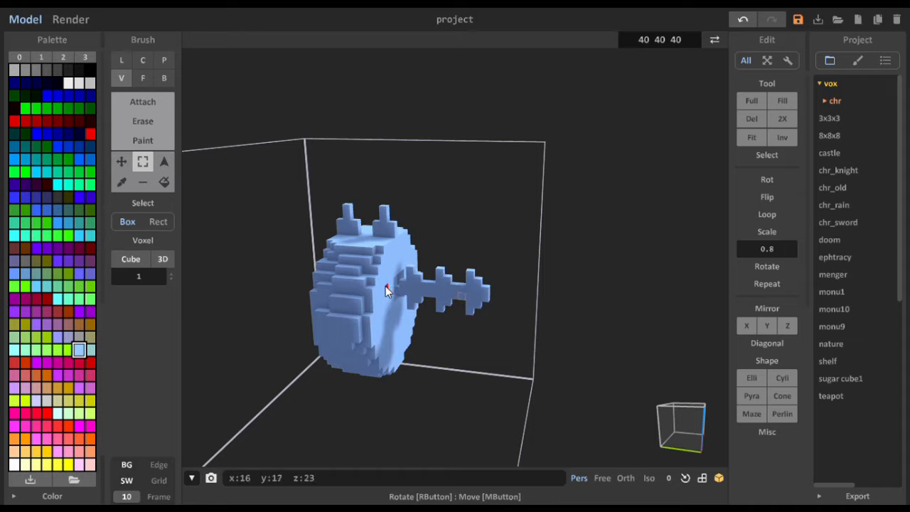
pyautogui.moveTo(403, 285); pyautogui.dragTo(482, 311)
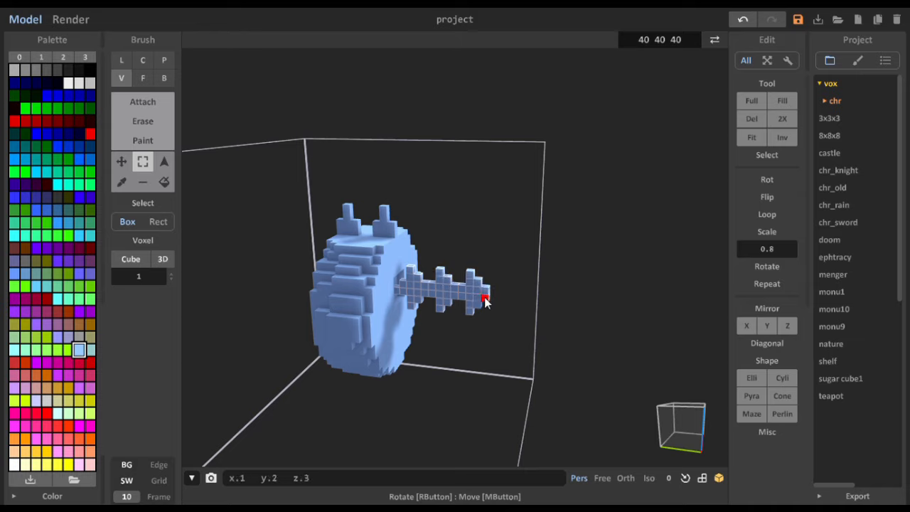
# - Rotate the selected toothed rod in 90-degree turns until its teeth lie horizontally and it still extends outward from the body
pyautogui.moveTo(542, 300); pyautogui.dragTo(498, 266, button='right')
pyautogui.scroll(5, 416, 265)
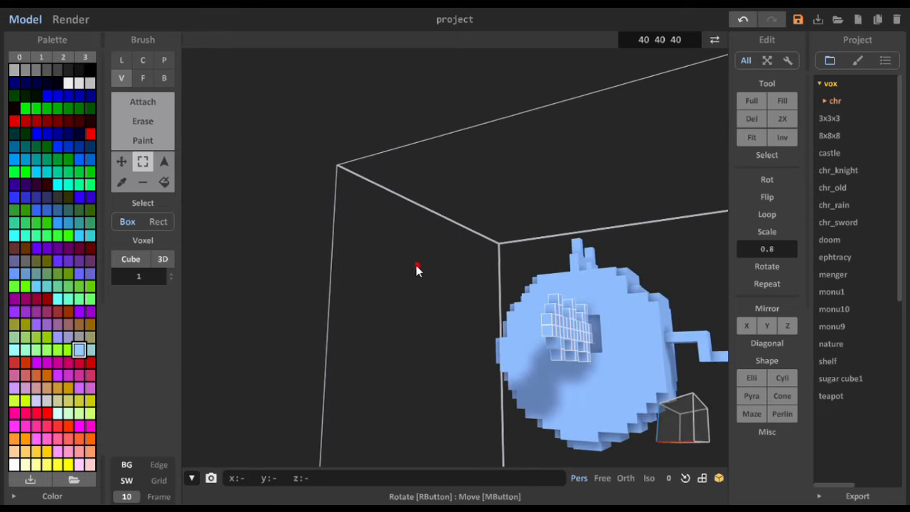
pyautogui.moveTo(416, 265); pyautogui.dragTo(470, 280, button='right')
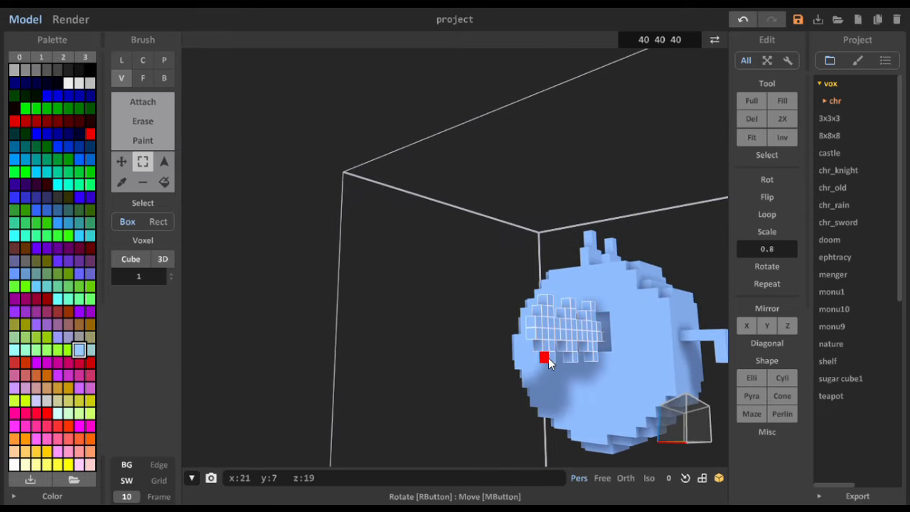
pyautogui.moveTo(548, 402); pyautogui.dragTo(616, 424, button='right')
pyautogui.scroll(-5, 486, 407)
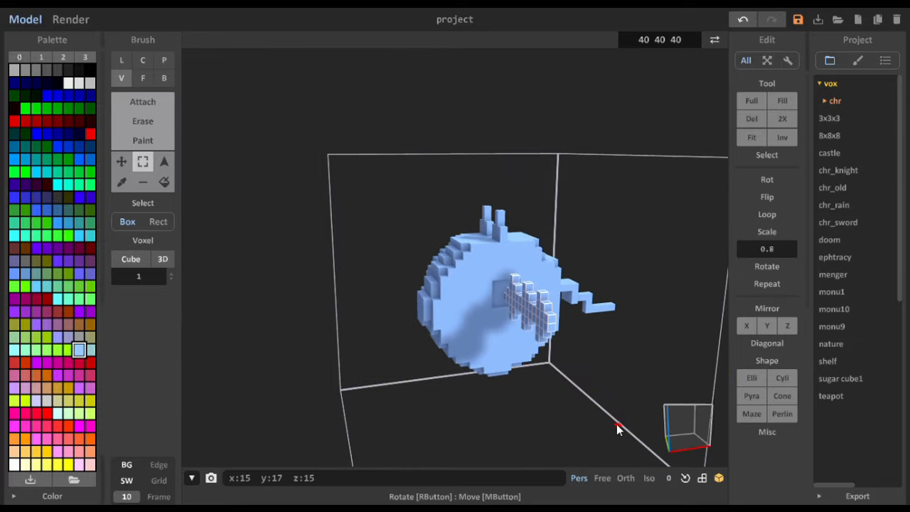
pyautogui.click(765, 265)
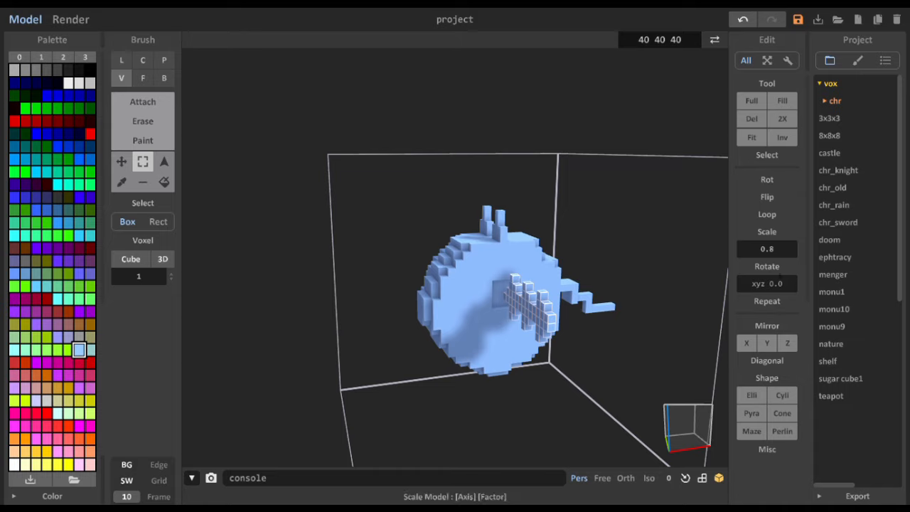
pyautogui.click(770, 178)
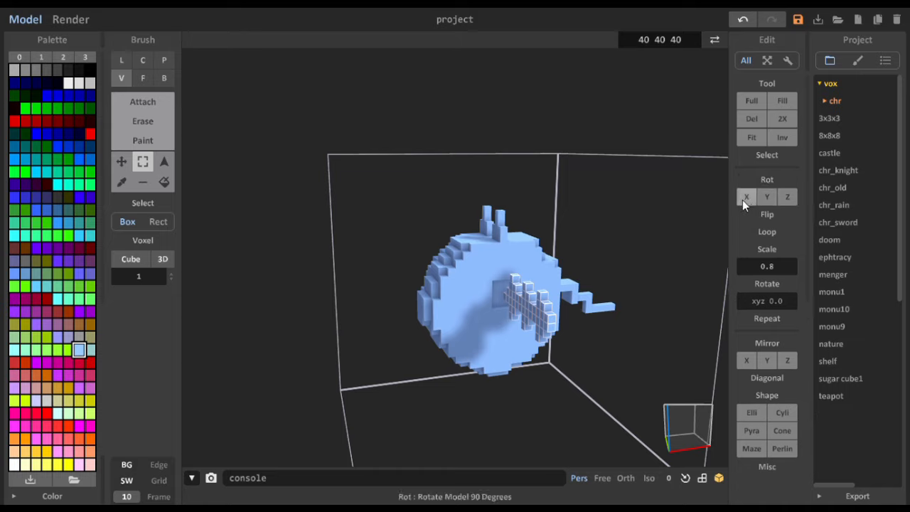
pyautogui.click(742, 200)
pyautogui.click(791, 199)
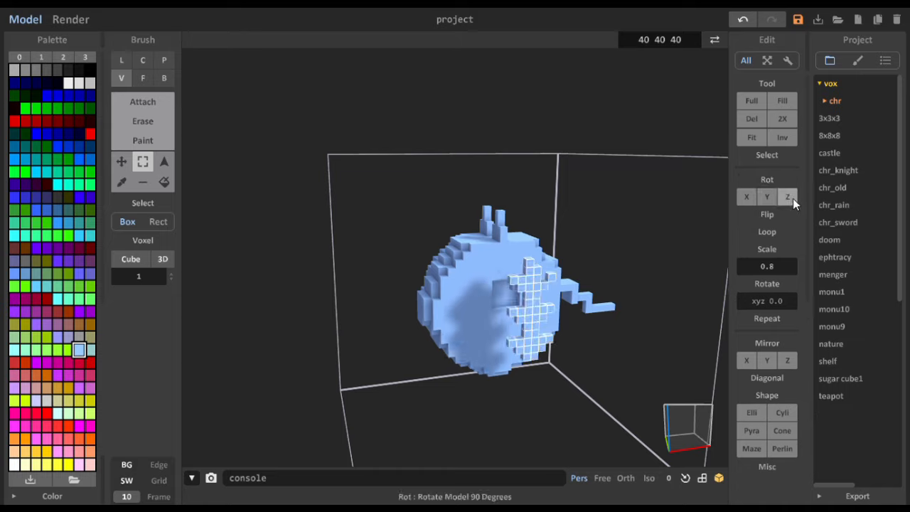
pyautogui.click(767, 202)
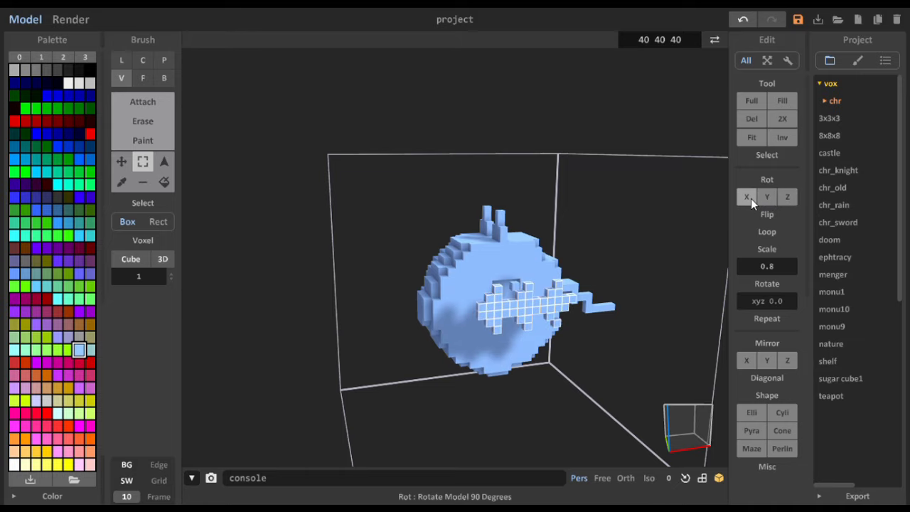
pyautogui.click(751, 198)
pyautogui.click(788, 200)
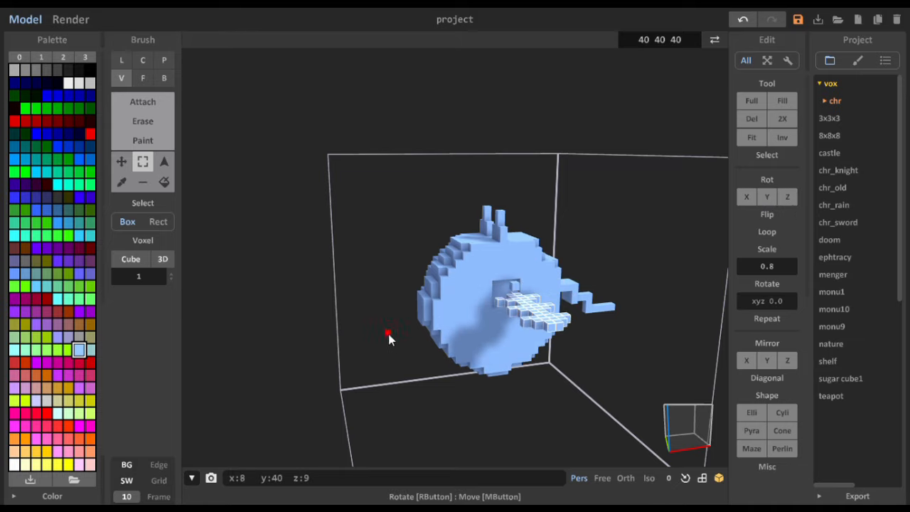
# - Move the selected rod outward along the y axis, clear of the body's side recess
pyautogui.moveTo(388, 333)
pyautogui.mouseDown(button='right')
pyautogui.moveTo(506, 338)
pyautogui.moveTo(495, 364)
pyautogui.mouseUp(button='right')
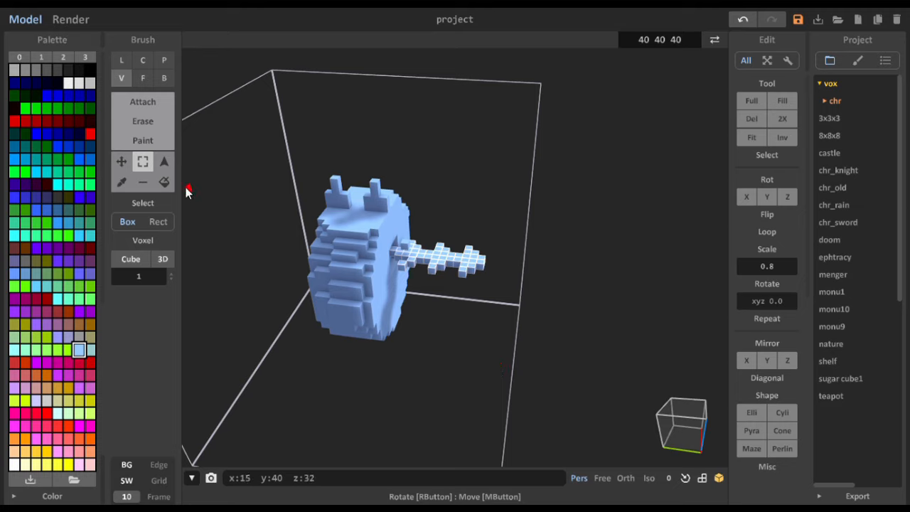
pyautogui.click(121, 161)
pyautogui.moveTo(433, 259); pyautogui.dragTo(473, 266)
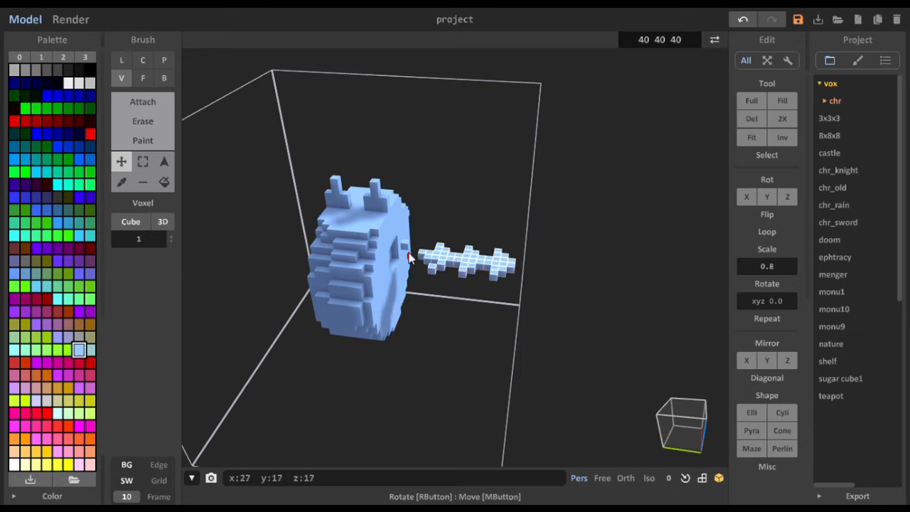
pyautogui.moveTo(455, 266); pyautogui.dragTo(371, 259, button='right')
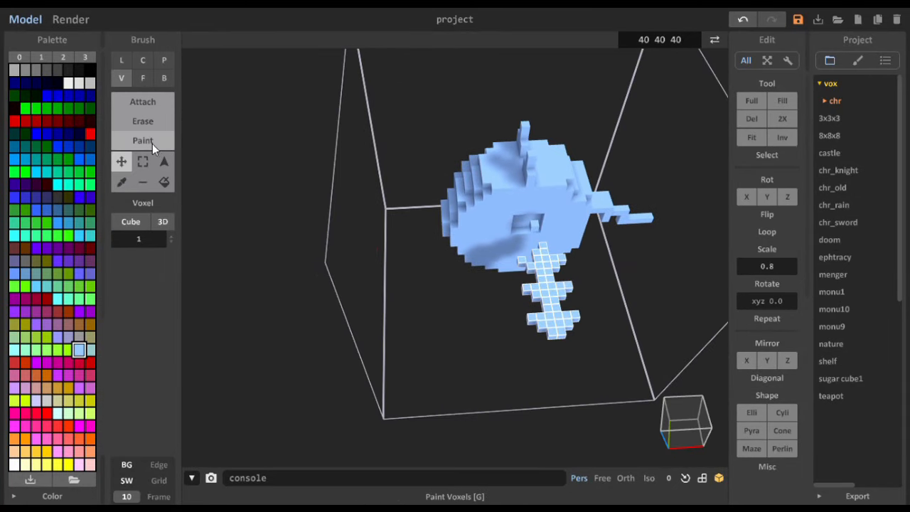
# - Box-select the single voxel left behind at the body's side recess and move it over to the inner end of the rod
pyautogui.click(141, 162)
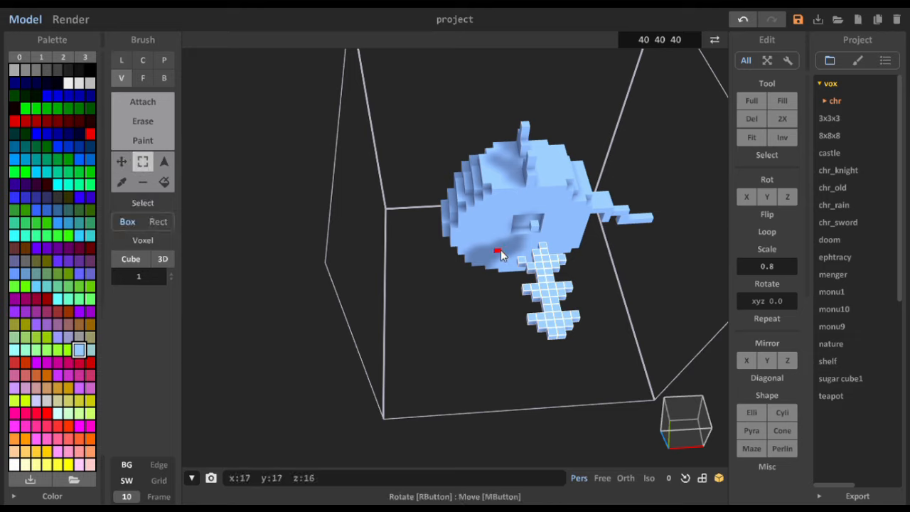
pyautogui.click(534, 226)
pyautogui.click(121, 162)
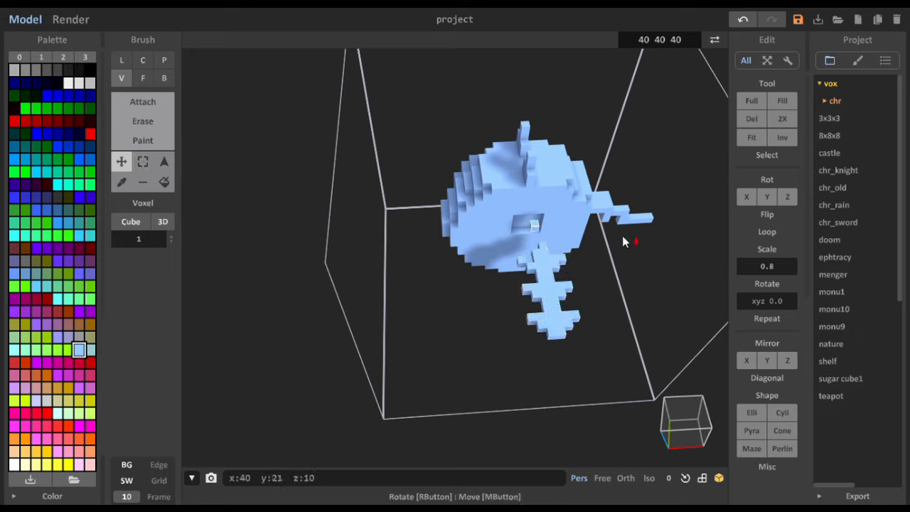
pyautogui.moveTo(534, 231); pyautogui.dragTo(535, 254)
pyautogui.moveTo(532, 269); pyautogui.dragTo(619, 224, button='right')
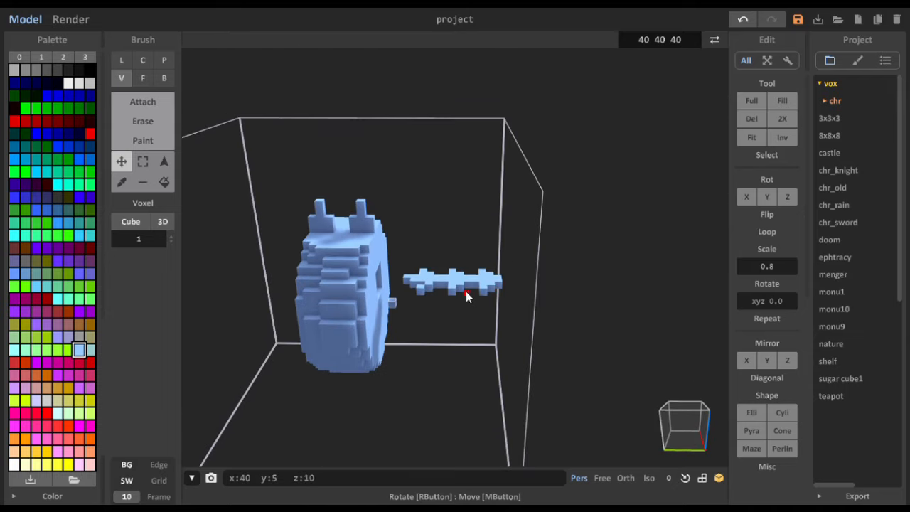
pyautogui.moveTo(393, 301)
pyautogui.mouseDown()
pyautogui.moveTo(398, 287)
pyautogui.moveTo(388, 284)
pyautogui.mouseUp()
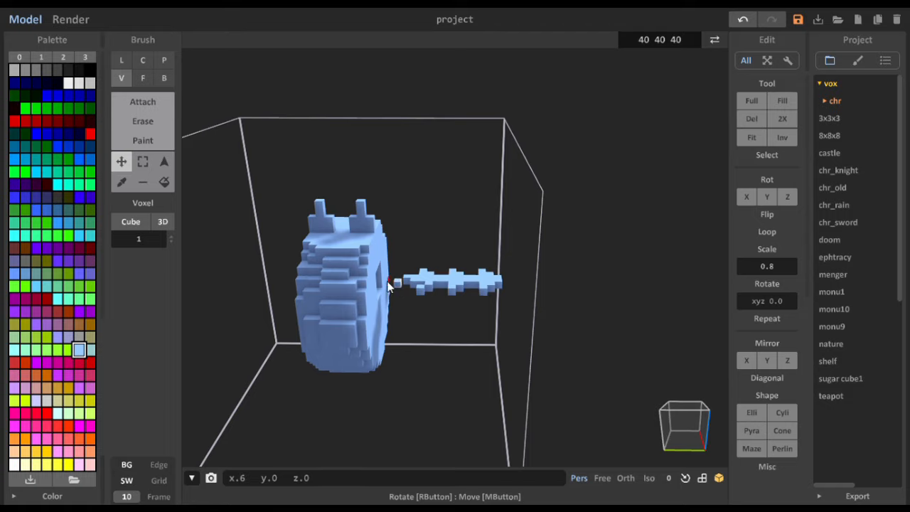
pyautogui.moveTo(406, 286); pyautogui.dragTo(267, 154, button='right')
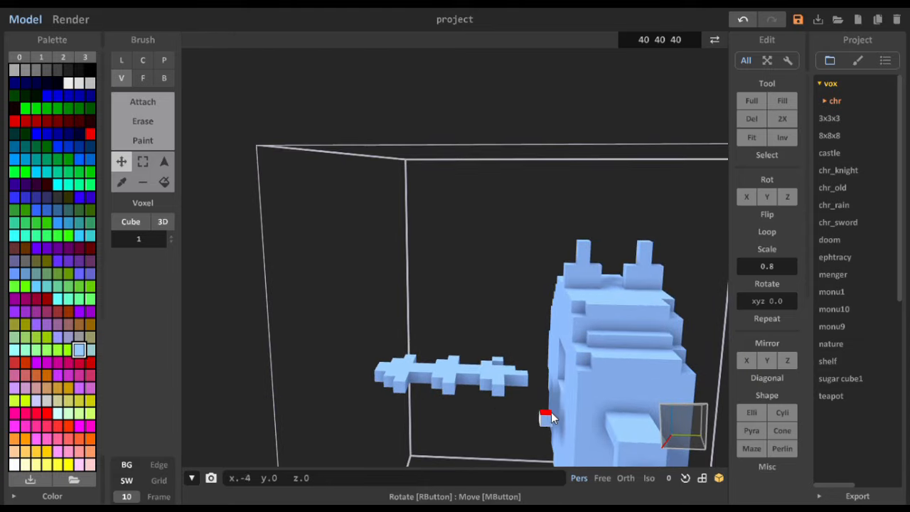
pyautogui.moveTo(544, 417); pyautogui.dragTo(548, 380, button='right')
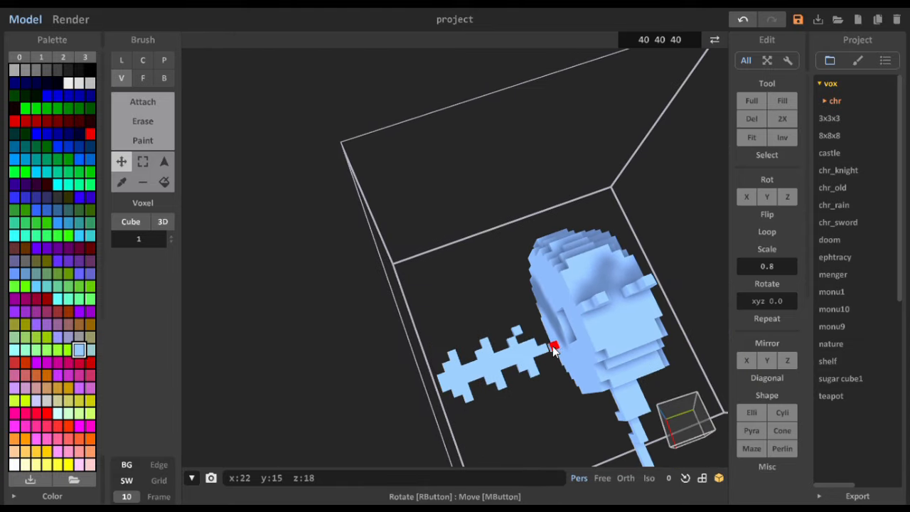
pyautogui.moveTo(549, 340); pyautogui.dragTo(668, 301, button='right')
pyautogui.moveTo(488, 305); pyautogui.dragTo(477, 369, button='right')
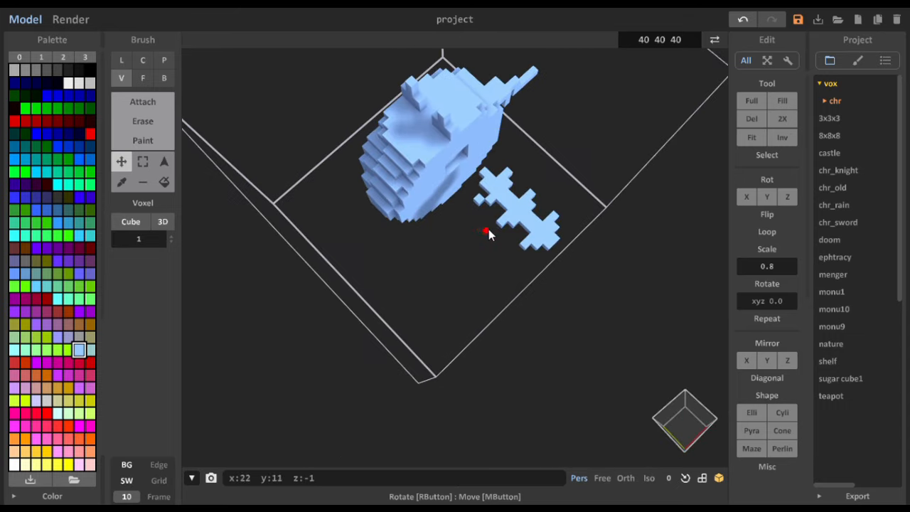
# - Try to attach a voxel beside the rod's detached tooth voxel with the Attach brush
pyautogui.click(171, 102)
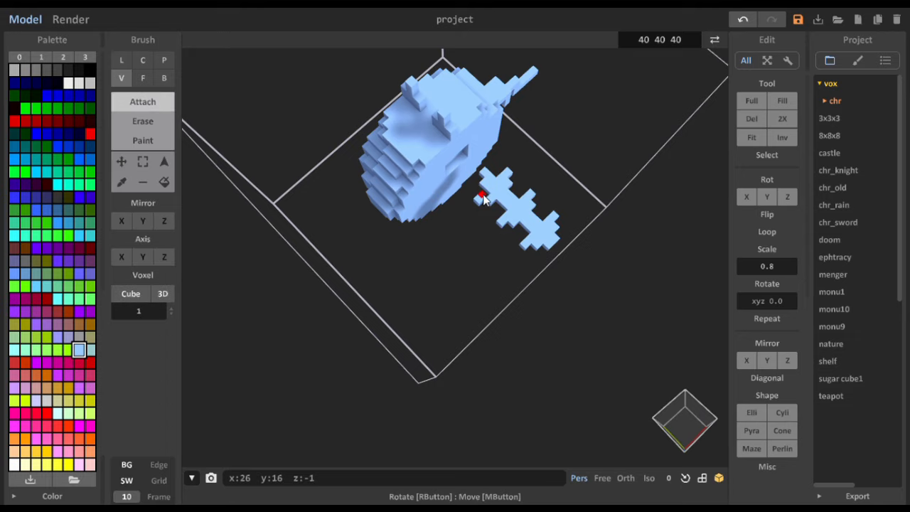
pyautogui.moveTo(483, 198)
pyautogui.mouseDown(button='right')
pyautogui.moveTo(578, 190)
pyautogui.moveTo(364, 260)
pyautogui.moveTo(386, 276)
pyautogui.moveTo(398, 255)
pyautogui.moveTo(355, 224)
pyautogui.mouseUp(button='right')
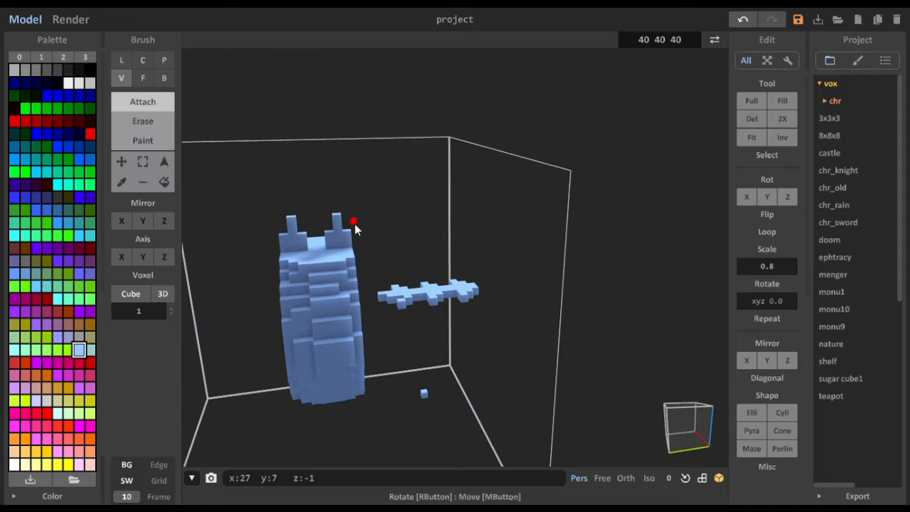
pyautogui.hotkey('ctrl', 'z')
pyautogui.scroll(8, 376, 298)
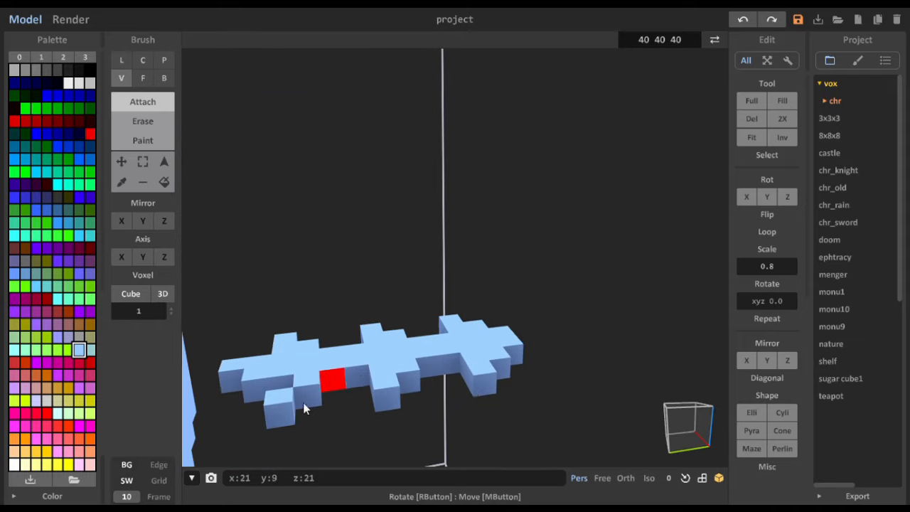
pyautogui.moveTo(350, 406); pyautogui.dragTo(570, 318, button='middle')
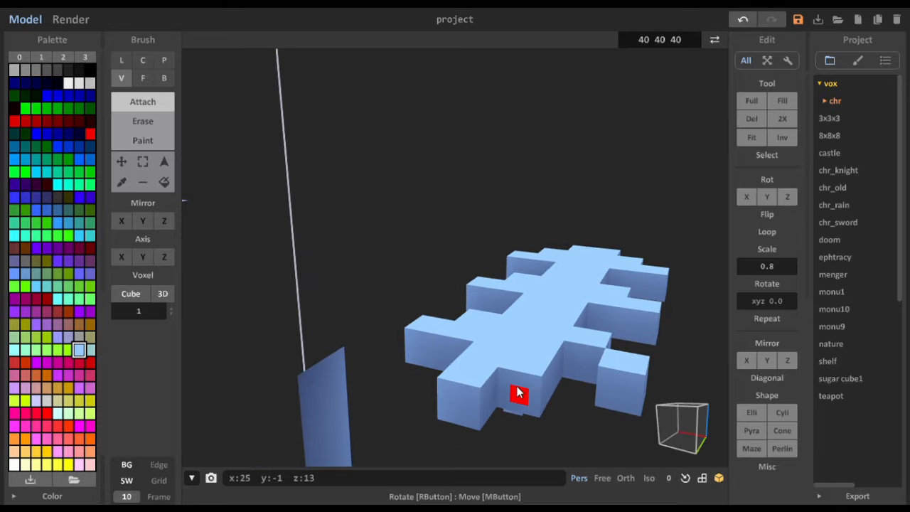
pyautogui.hotkey('ctrl', 'z')
# - Attach a voxel at the inner end of the rod, on the side facing the body, using the Attach brush
pyautogui.moveTo(547, 391)
pyautogui.mouseDown(button='right')
pyautogui.moveTo(545, 378)
pyautogui.moveTo(553, 384)
pyautogui.mouseUp(button='right')
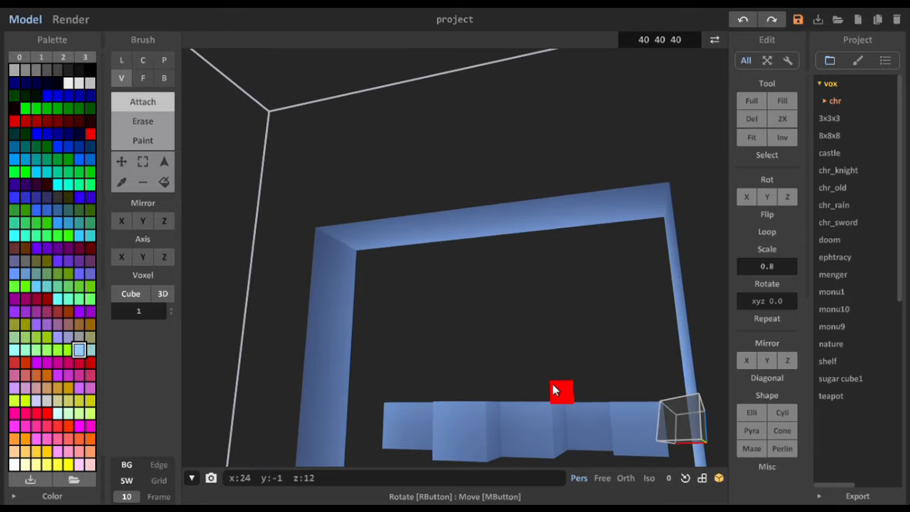
pyautogui.moveTo(466, 416); pyautogui.dragTo(488, 416, button='right')
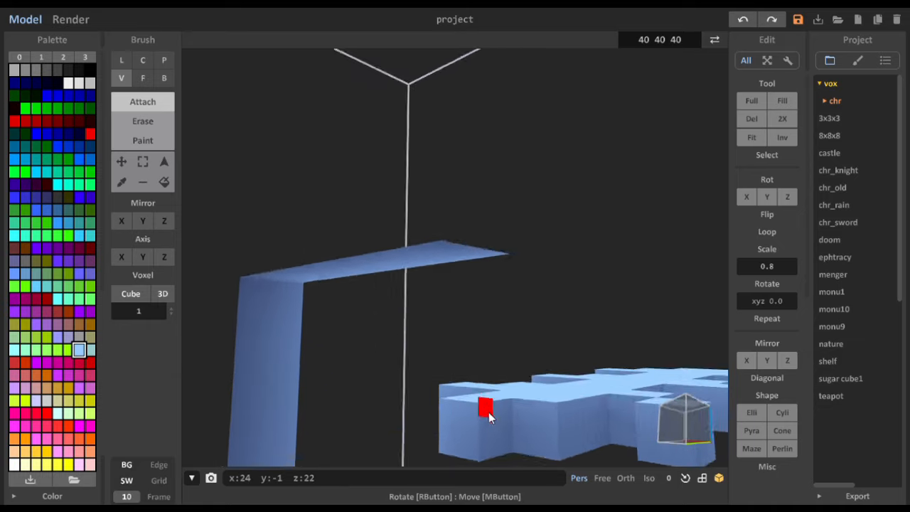
pyautogui.scroll(4, 488, 411)
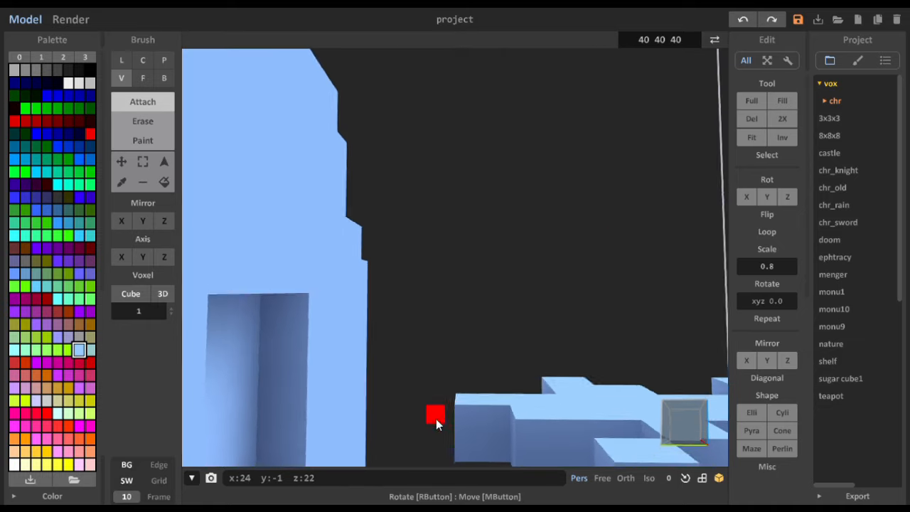
pyautogui.click(488, 433)
pyautogui.moveTo(488, 433); pyautogui.dragTo(501, 381, button='right')
pyautogui.scroll(-5, 509, 361)
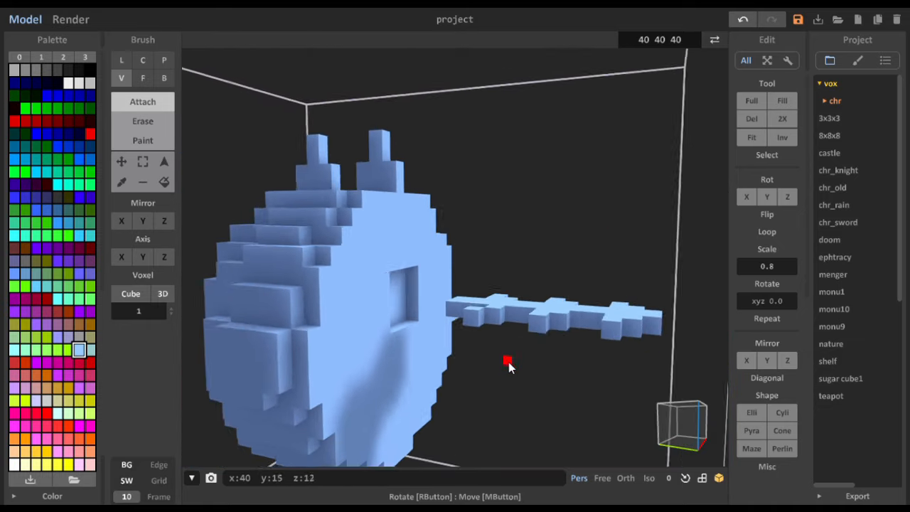
# - Attach a voxel between the rod and its detached tooth voxel so the innermost tooth joins the rod
pyautogui.moveTo(508, 362); pyautogui.dragTo(522, 390, button='right')
pyautogui.moveTo(485, 355); pyautogui.dragTo(503, 315, button='right')
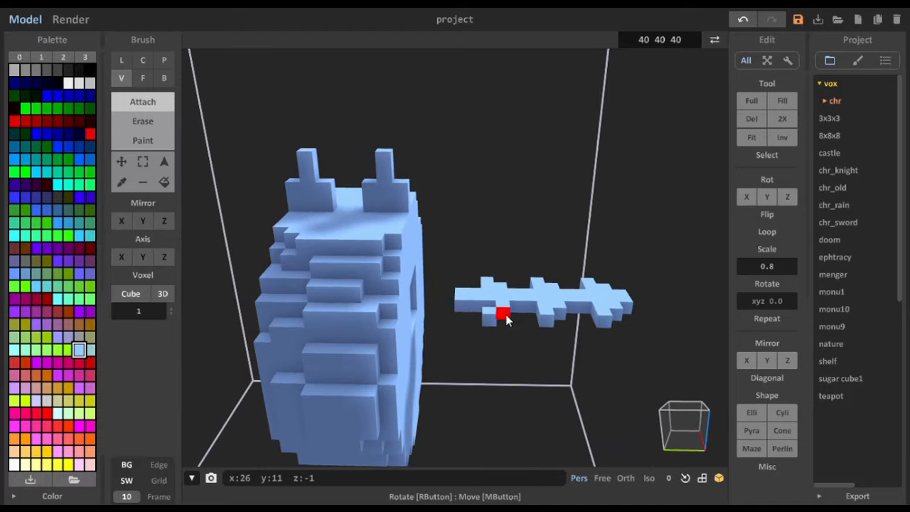
pyautogui.click(488, 306)
pyautogui.moveTo(515, 419); pyautogui.dragTo(494, 426, button='right')
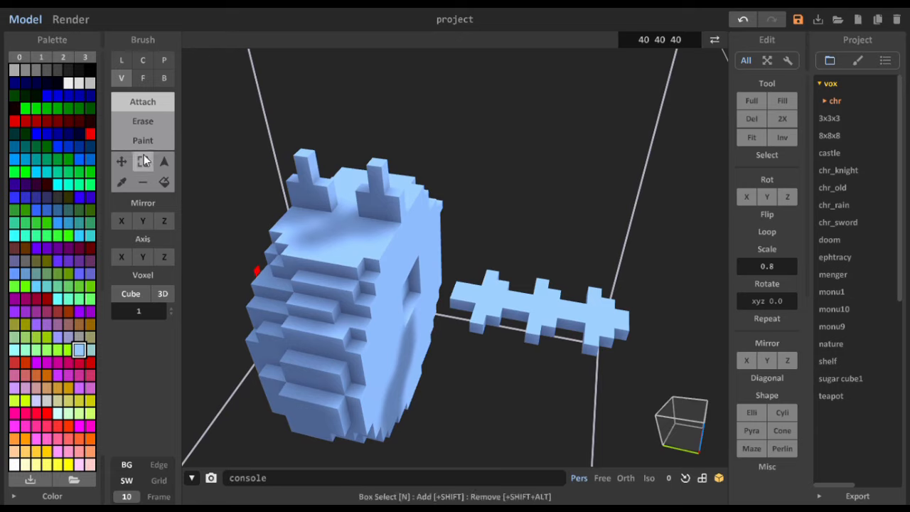
# - Select the whole rod by region and place a copy of it 27 voxels along y, on the opposite side of the body
pyautogui.click(165, 161)
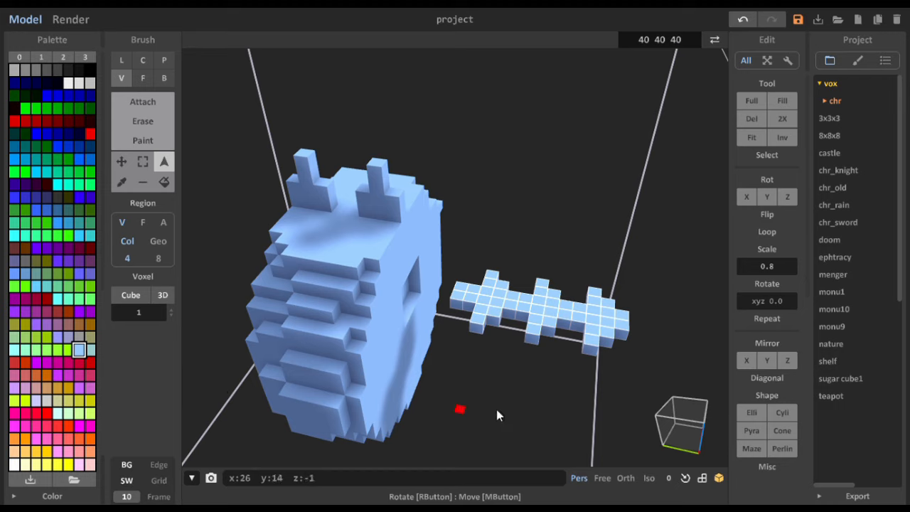
pyautogui.click(128, 169)
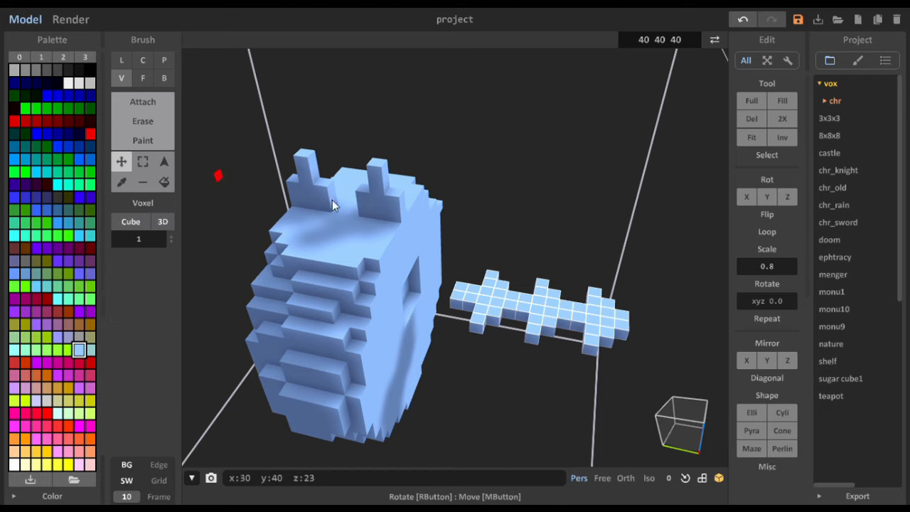
pyautogui.moveTo(538, 307); pyautogui.dragTo(242, 241)
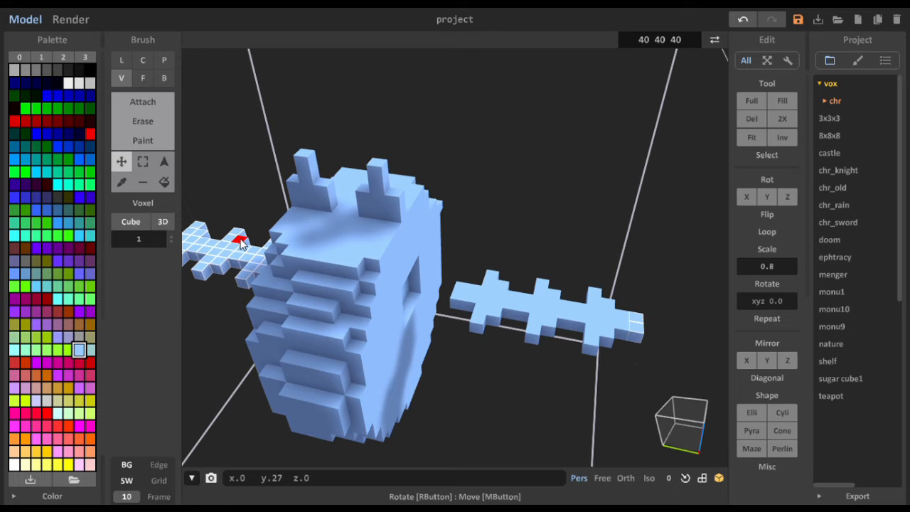
# - Rotate the selected rod copy in 90-degree steps about Y, Z and X, and move it along y back to its side of the body
pyautogui.moveTo(242, 241); pyautogui.dragTo(416, 368, button='right')
pyautogui.scroll(-5, 332, 302)
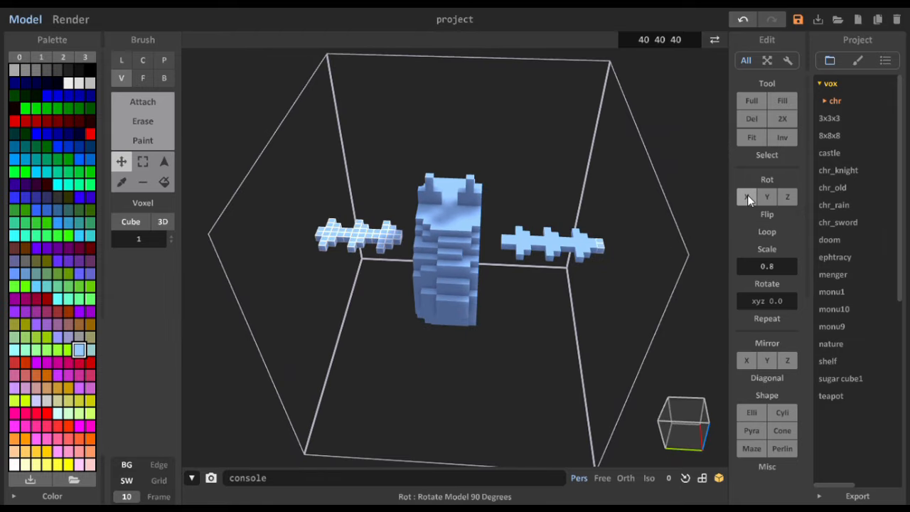
pyautogui.click(766, 199)
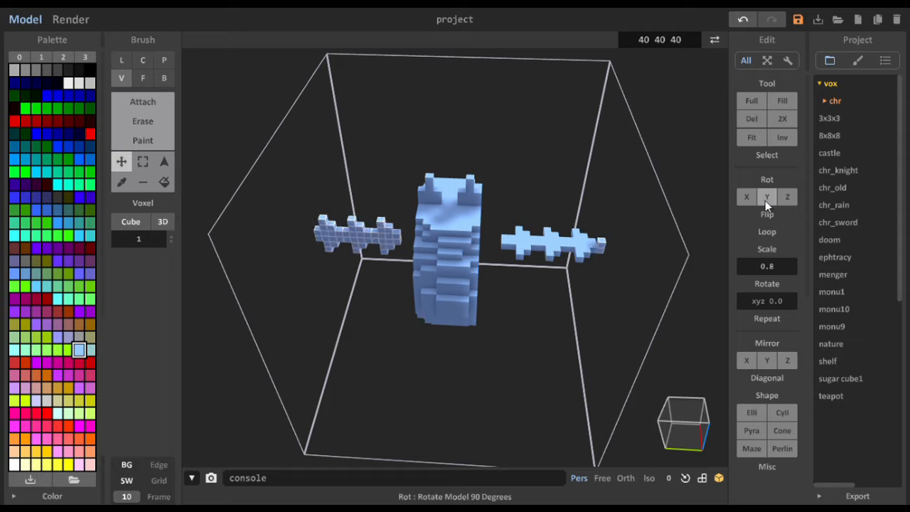
pyautogui.click(788, 202)
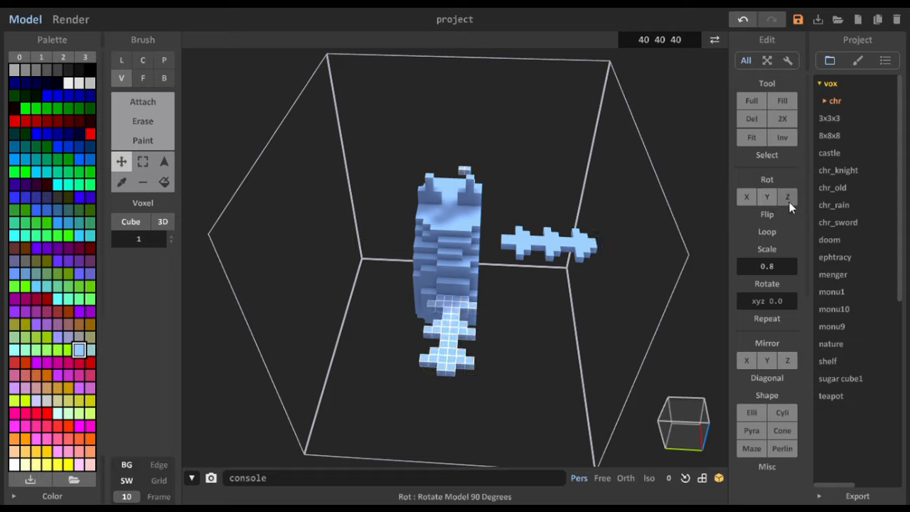
pyautogui.click(788, 198)
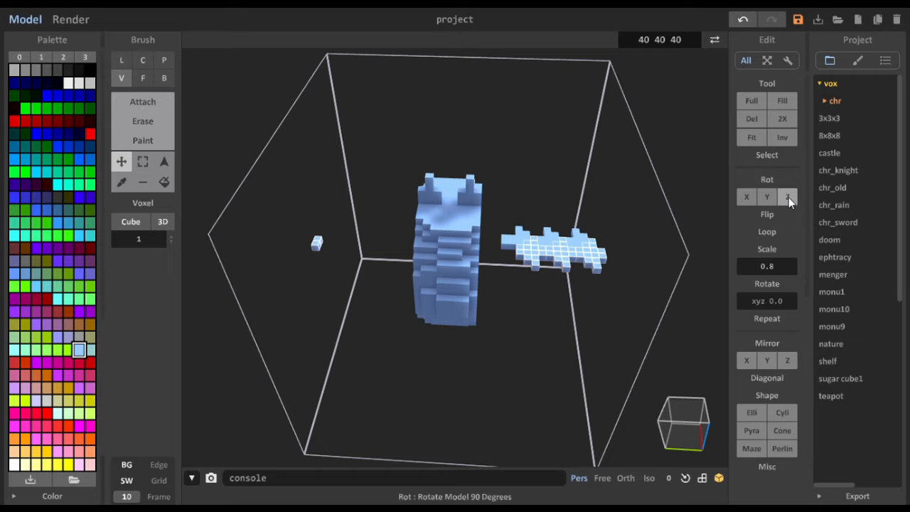
pyautogui.click(748, 199)
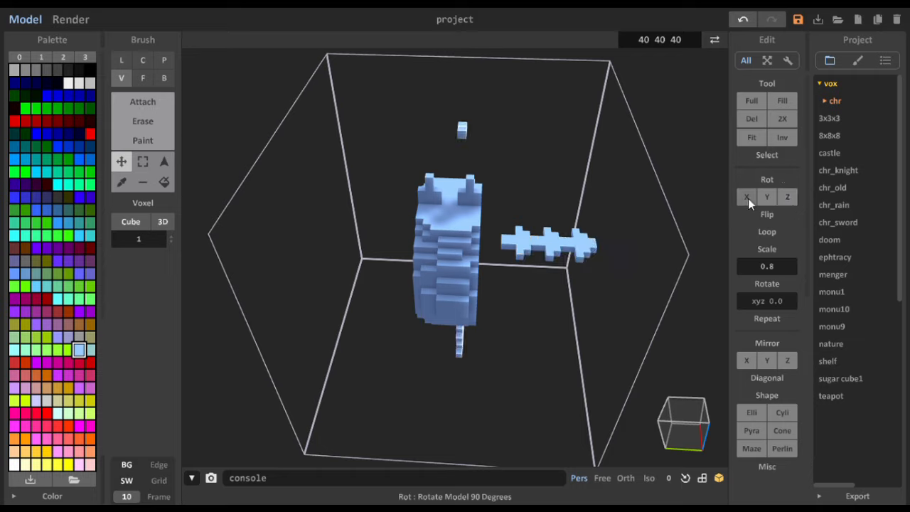
pyautogui.click(748, 198)
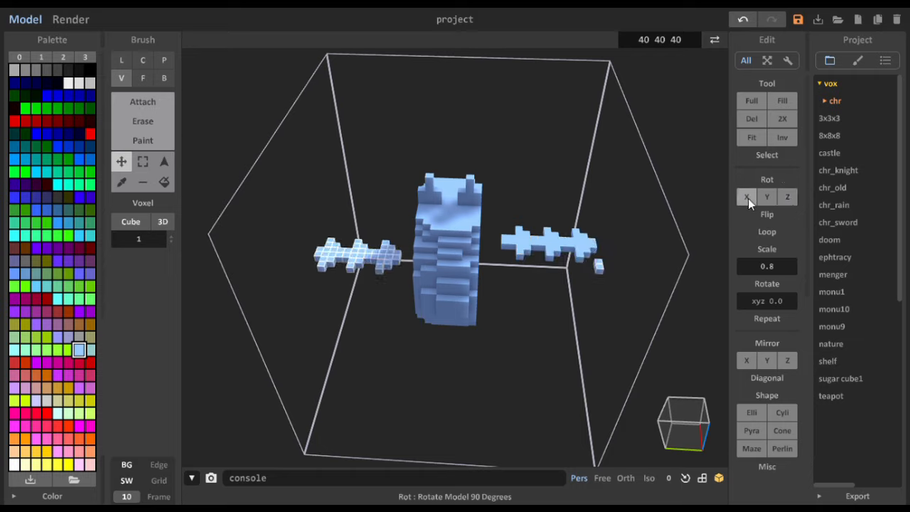
pyautogui.click(747, 198)
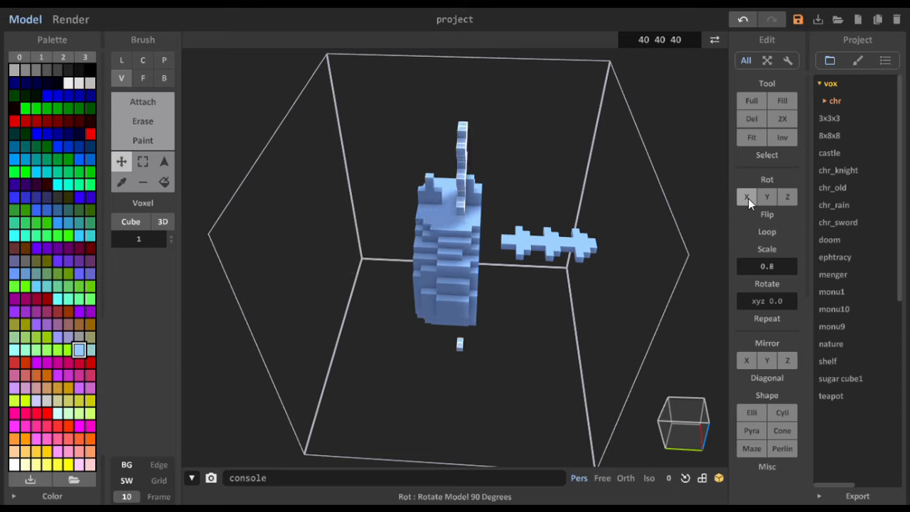
pyautogui.click(748, 199)
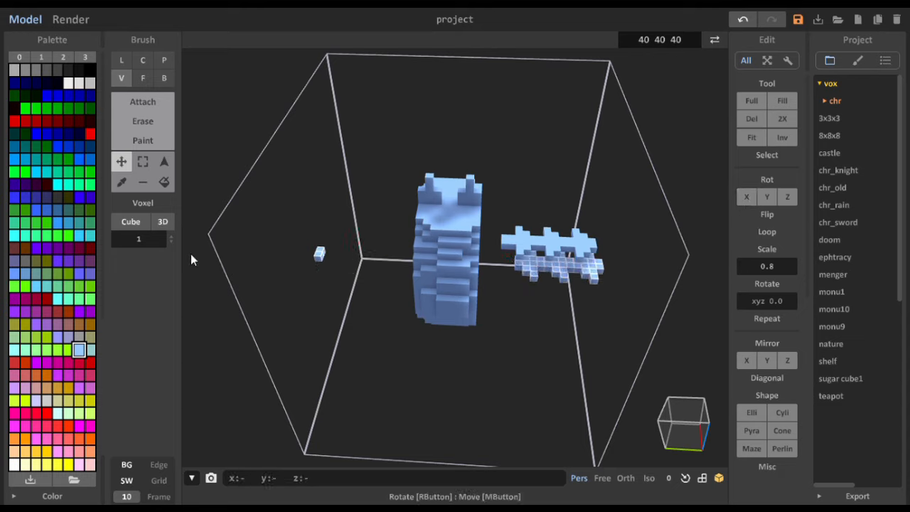
pyautogui.moveTo(535, 273); pyautogui.dragTo(329, 263)
pyautogui.moveTo(329, 262); pyautogui.dragTo(405, 192, button='right')
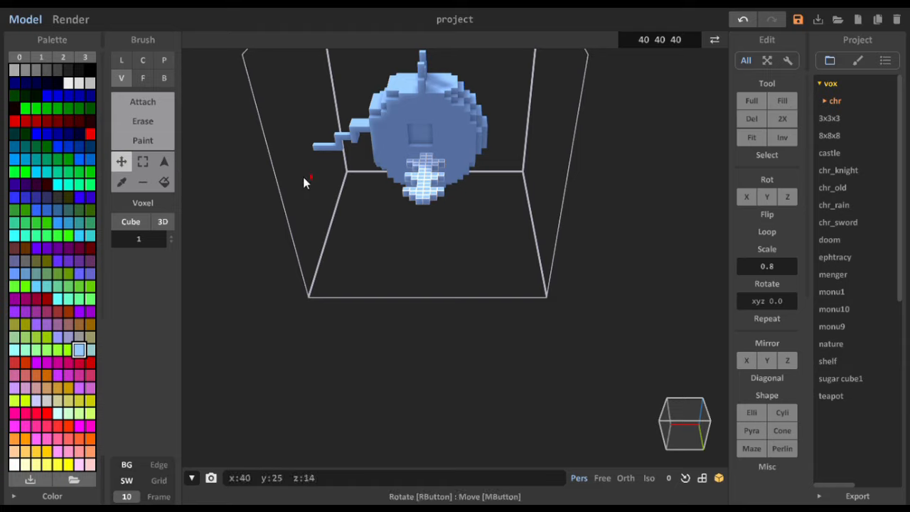
# - Try rotating the rod copy another 90 degrees about X, and undo it
pyautogui.click(755, 195)
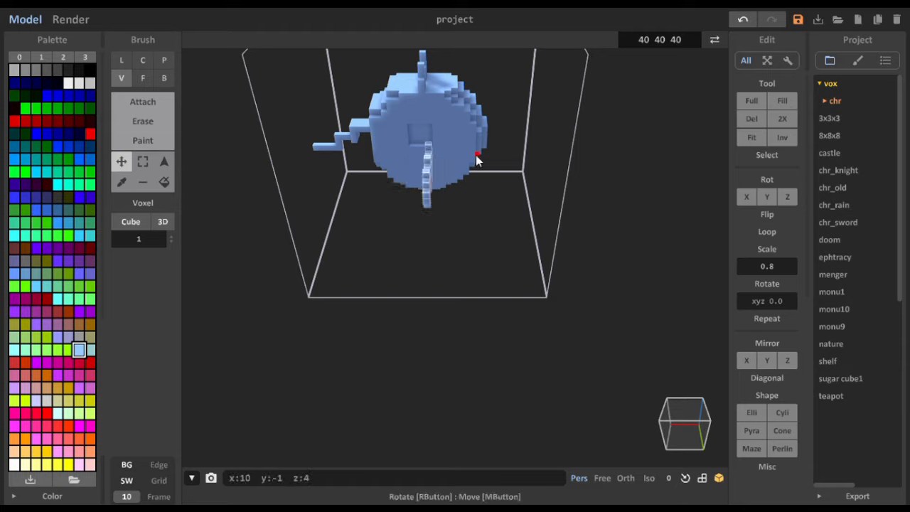
pyautogui.hotkey('ctrl', 'z')
pyautogui.click(773, 183)
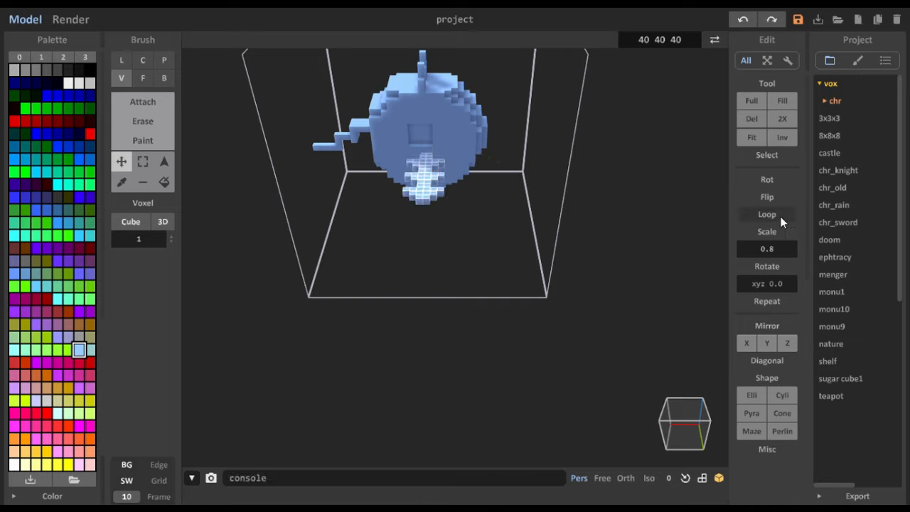
# - Move the rod copy to line up with the body's side recess and slide it inward along y to join the body
pyautogui.moveTo(428, 188)
pyautogui.mouseDown()
pyautogui.moveTo(426, 172)
pyautogui.moveTo(424, 199)
pyautogui.moveTo(423, 189)
pyautogui.mouseUp()
pyautogui.moveTo(423, 190); pyautogui.dragTo(397, 184, button='right')
pyautogui.moveTo(498, 213); pyautogui.dragTo(497, 197)
pyautogui.moveTo(498, 197)
pyautogui.mouseDown(button='right')
pyautogui.moveTo(514, 239)
pyautogui.moveTo(548, 264)
pyautogui.moveTo(488, 246)
pyautogui.moveTo(581, 264)
pyautogui.moveTo(503, 212)
pyautogui.mouseUp(button='right')
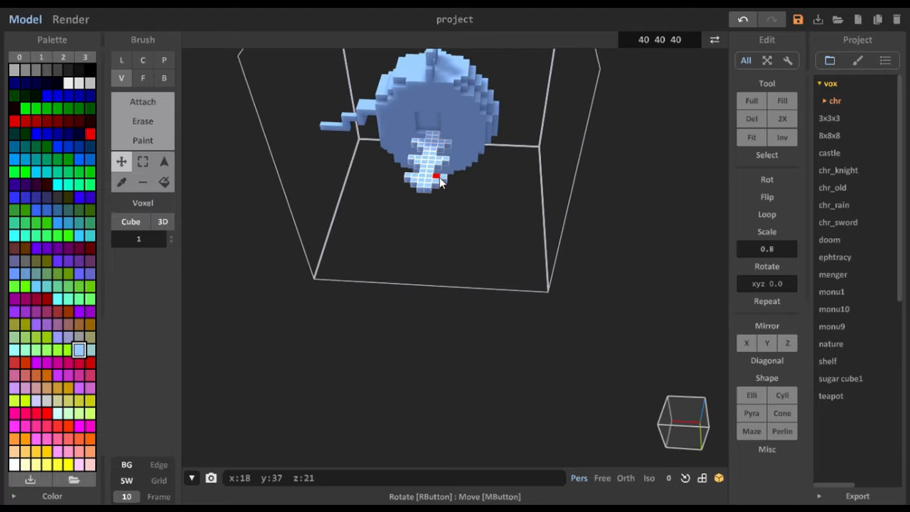
pyautogui.moveTo(441, 182); pyautogui.dragTo(400, 205, button='right')
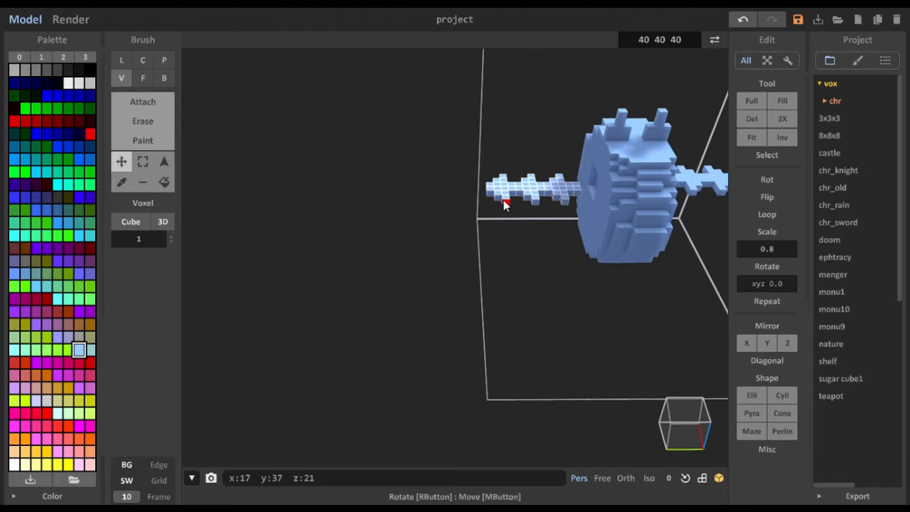
pyautogui.moveTo(508, 197); pyautogui.dragTo(446, 191, button='right')
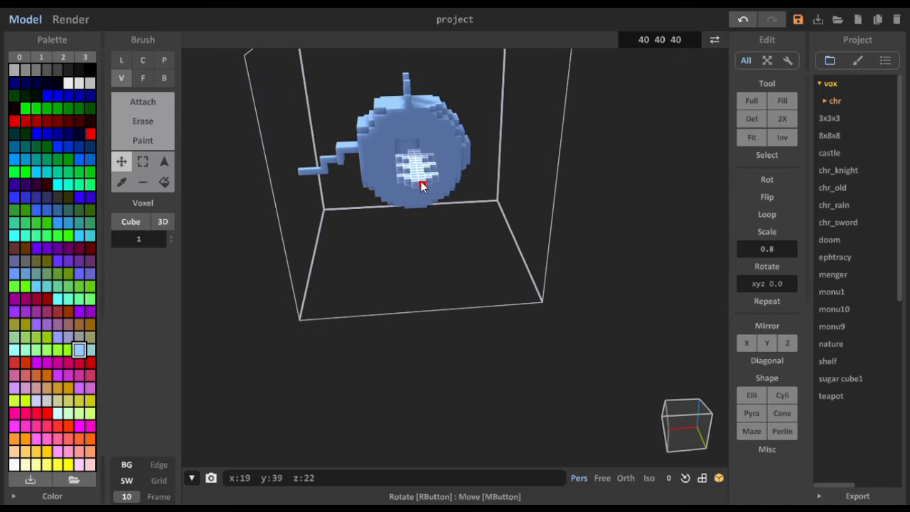
pyautogui.moveTo(421, 181); pyautogui.dragTo(414, 182)
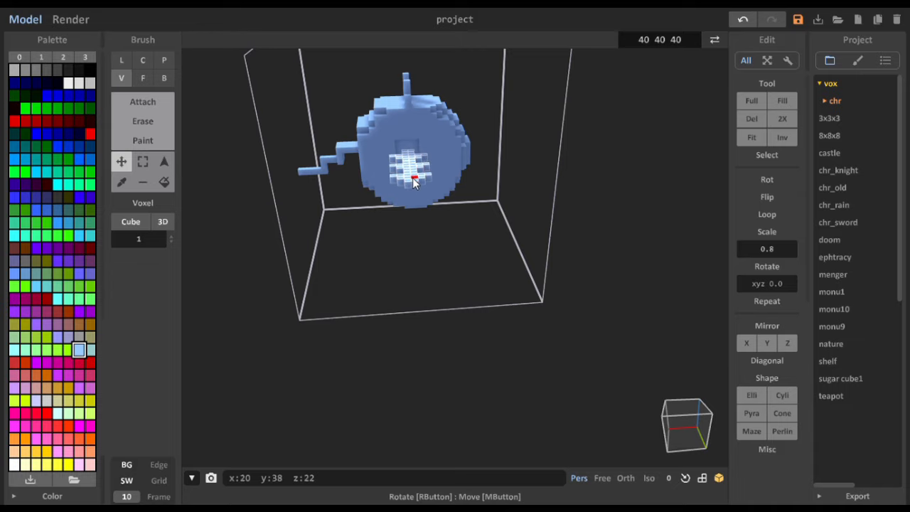
pyautogui.moveTo(414, 182); pyautogui.dragTo(341, 166, button='right')
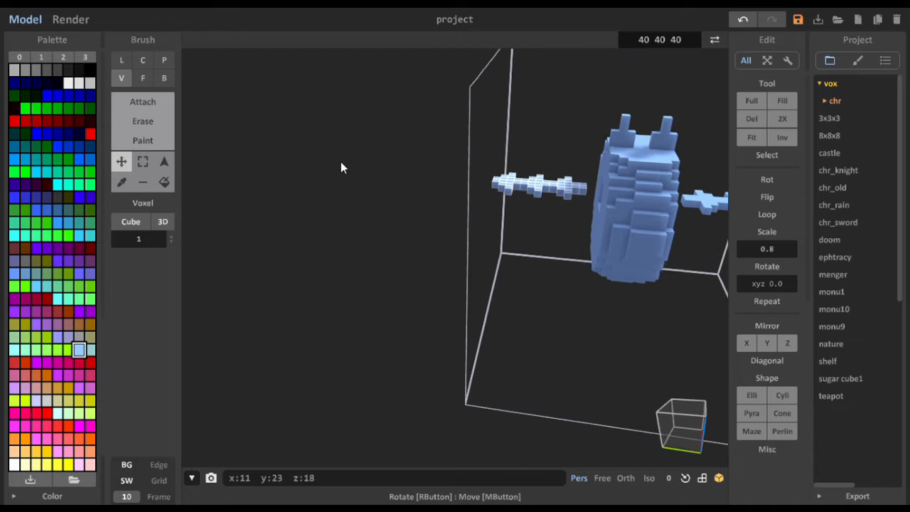
pyautogui.moveTo(528, 191); pyautogui.dragTo(550, 192)
# - Select the opposite rod by region and move it inward into the recess on its side of the body
pyautogui.moveTo(549, 207); pyautogui.dragTo(476, 208, button='right')
pyautogui.scroll(3, 504, 207)
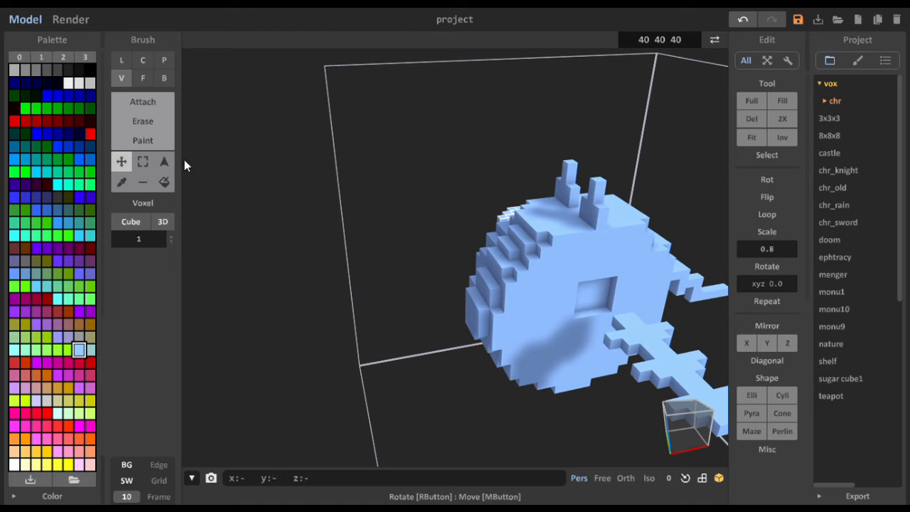
pyautogui.click(164, 161)
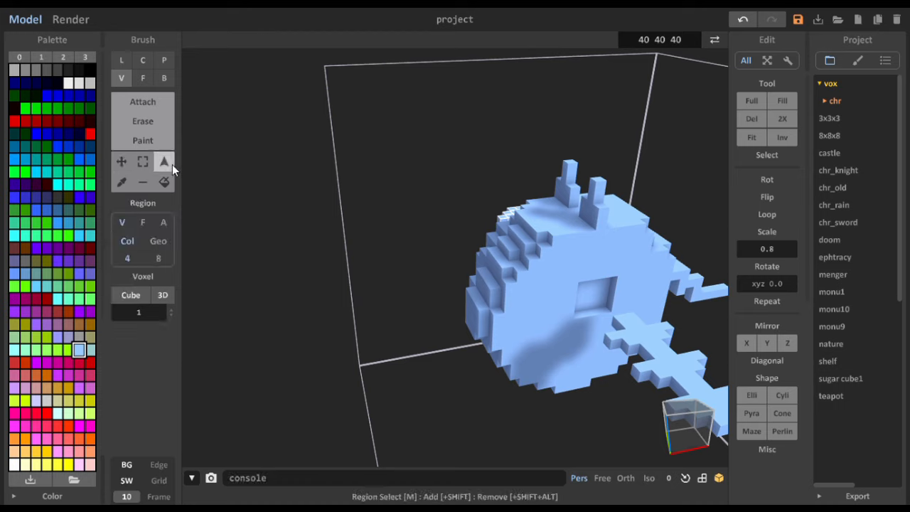
pyautogui.click(664, 373)
pyautogui.click(122, 161)
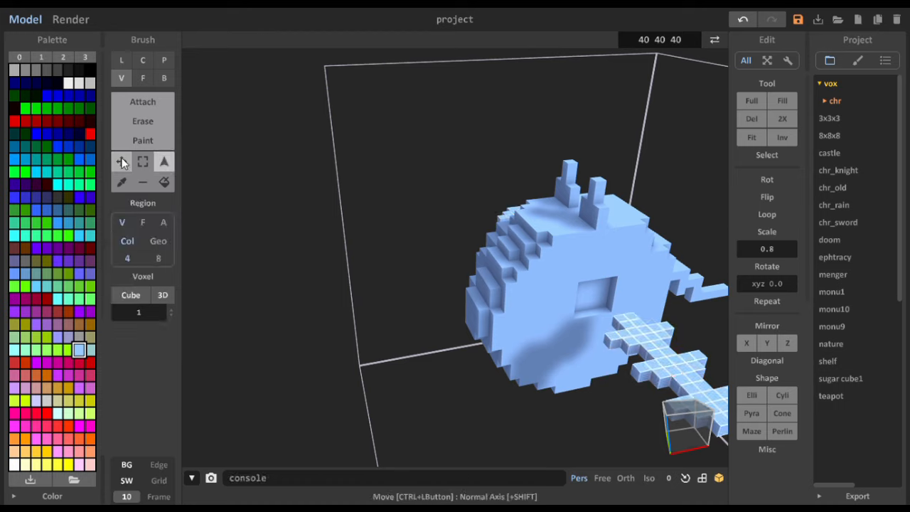
pyautogui.moveTo(691, 390); pyautogui.dragTo(587, 361)
pyautogui.moveTo(588, 361); pyautogui.dragTo(556, 368, button='right')
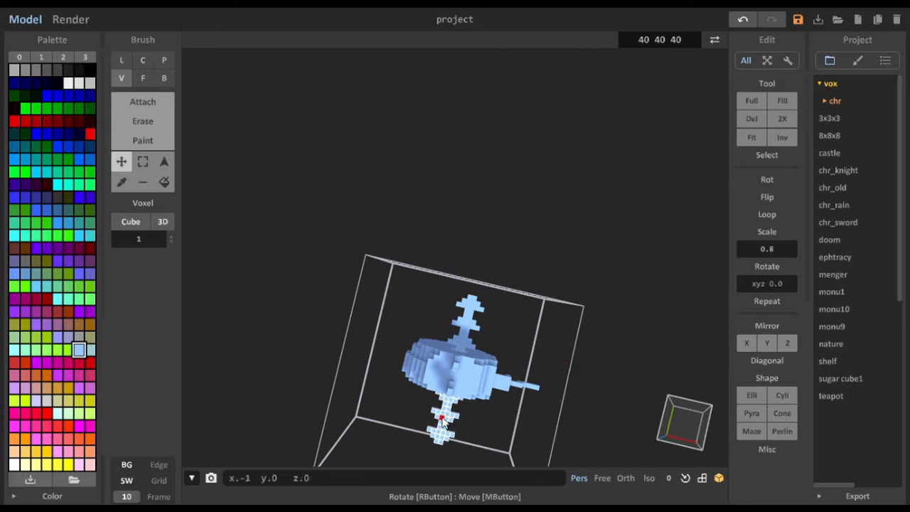
pyautogui.moveTo(440, 421); pyautogui.dragTo(576, 383, button='right')
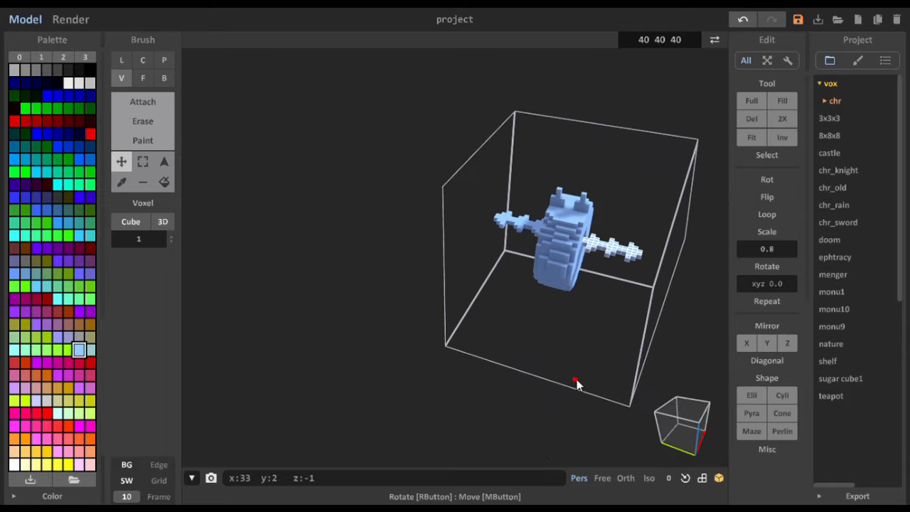
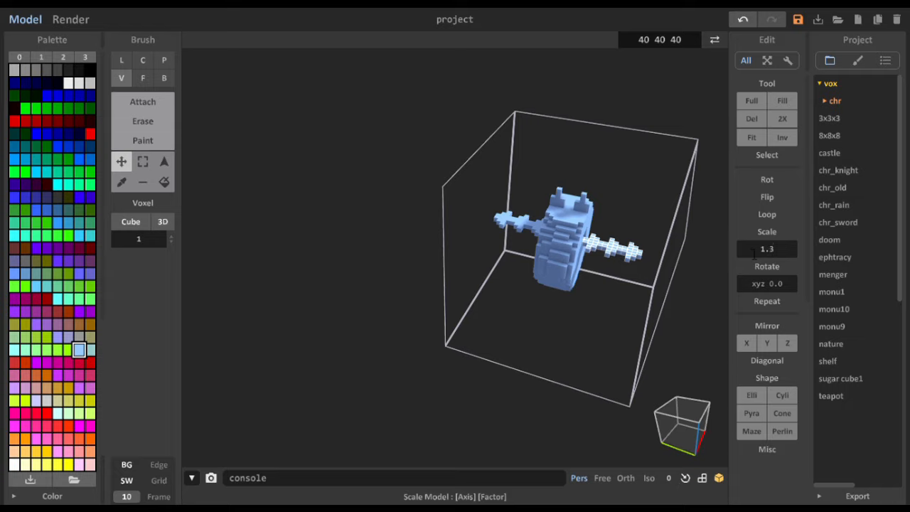
# - Scale the selected side rod by 1.2 and move it 2 voxels outward along y
pyautogui.press('Return')
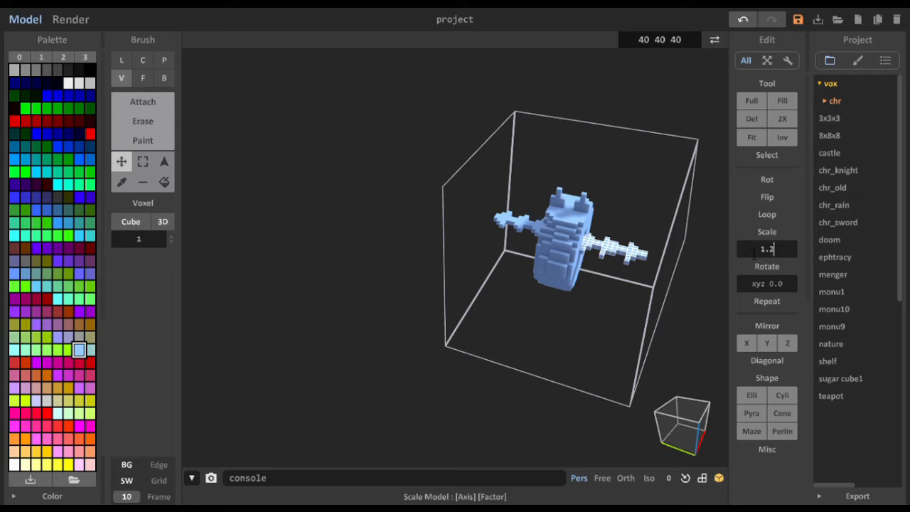
pyautogui.moveTo(639, 302); pyautogui.dragTo(628, 331, button='right')
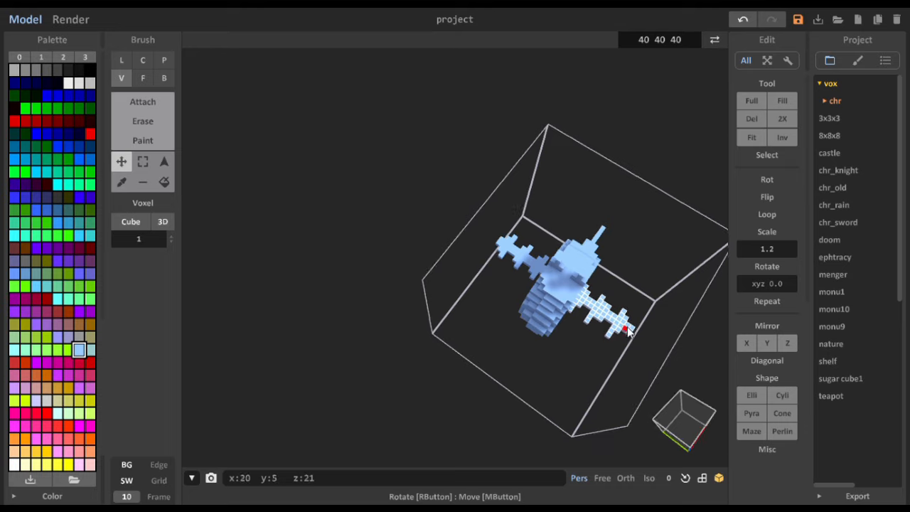
pyautogui.moveTo(594, 307); pyautogui.dragTo(604, 314)
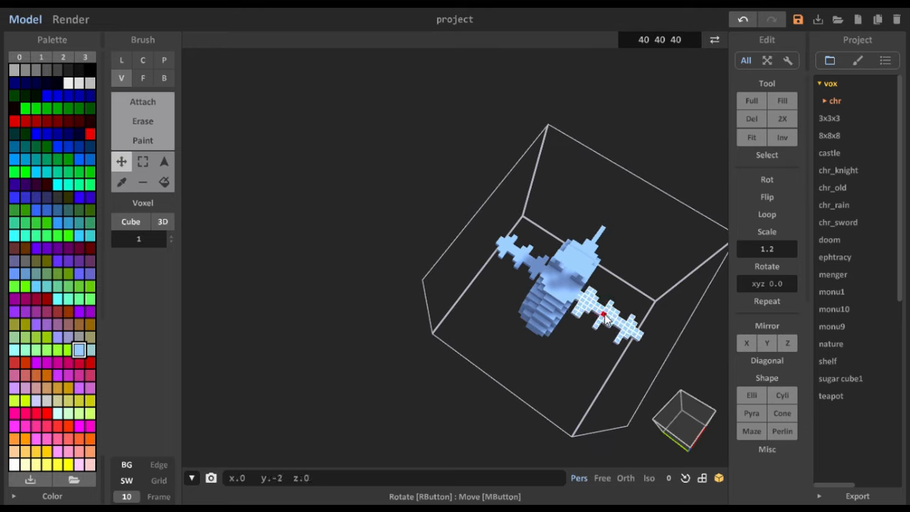
pyautogui.moveTo(596, 330)
pyautogui.mouseDown(button='right')
pyautogui.moveTo(544, 321)
pyautogui.moveTo(609, 329)
pyautogui.mouseUp(button='right')
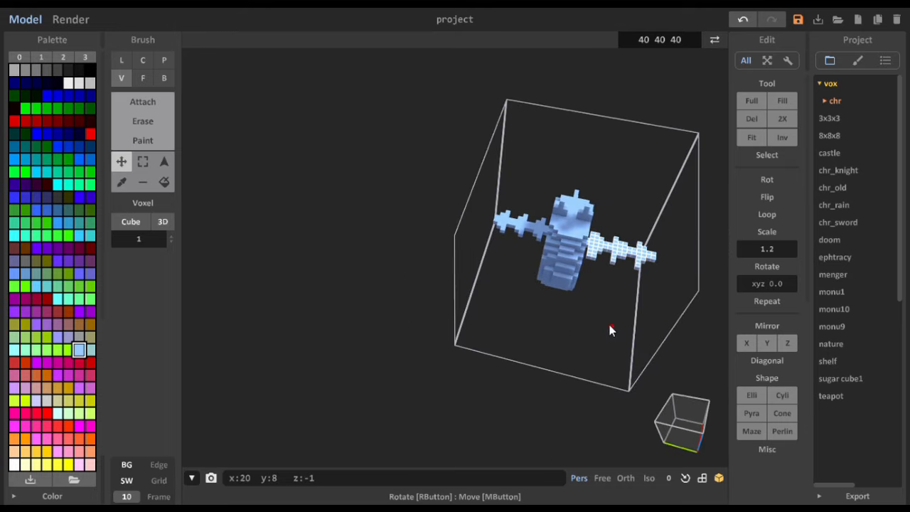
# - Try to select the opposite rod by region, and clear the selection
pyautogui.click(163, 162)
pyautogui.click(524, 222)
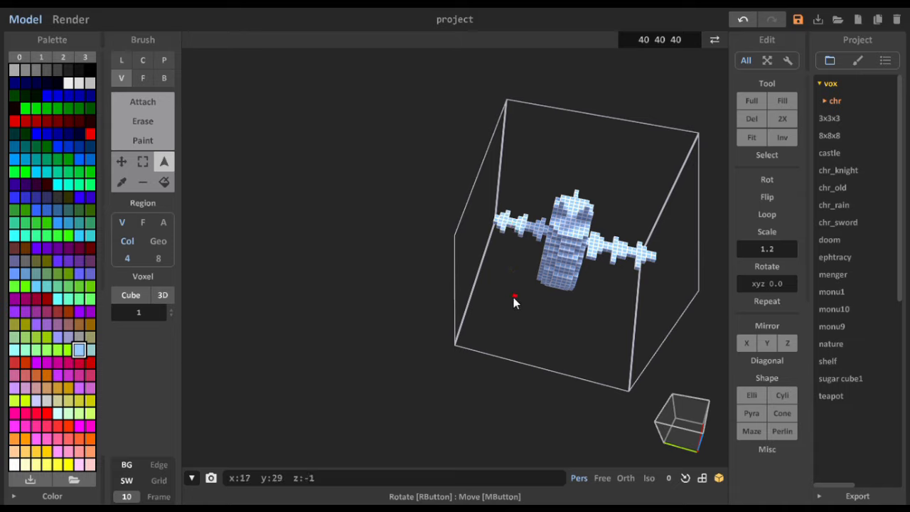
pyautogui.click(143, 161)
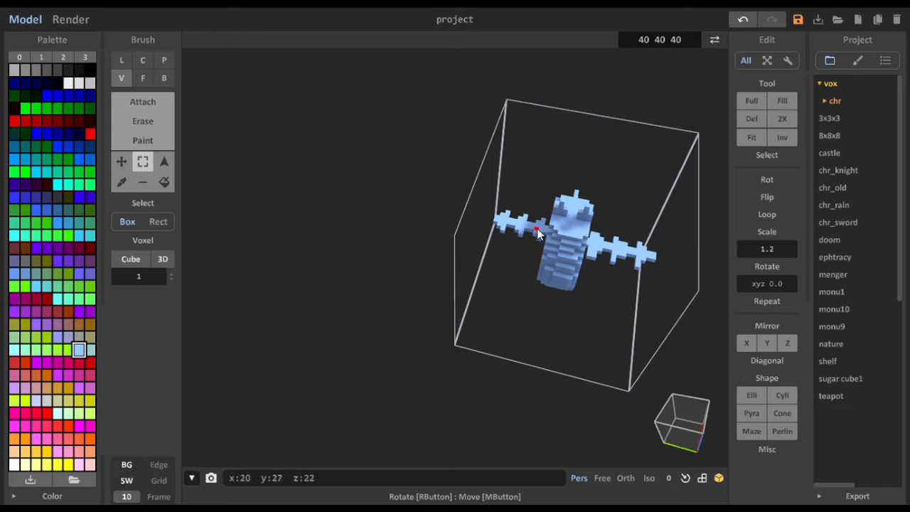
pyautogui.click(121, 161)
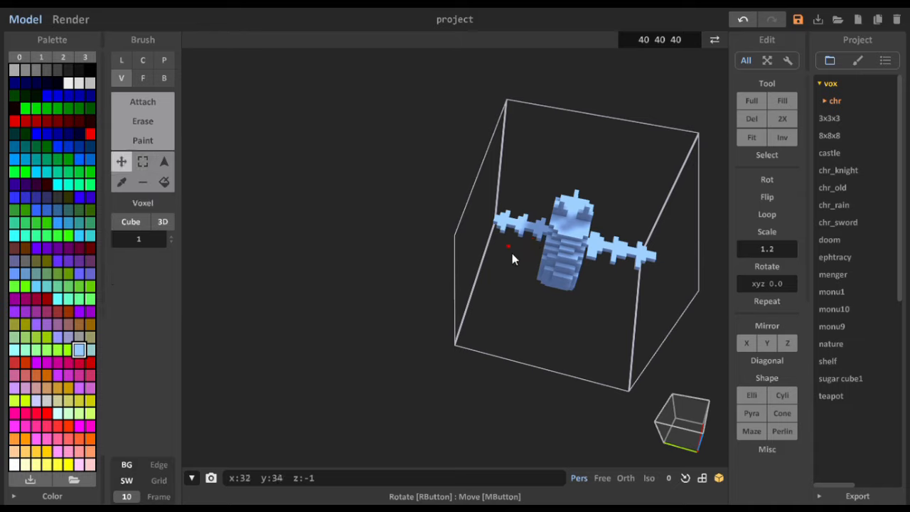
pyautogui.hotkey('ctrl', 'z')
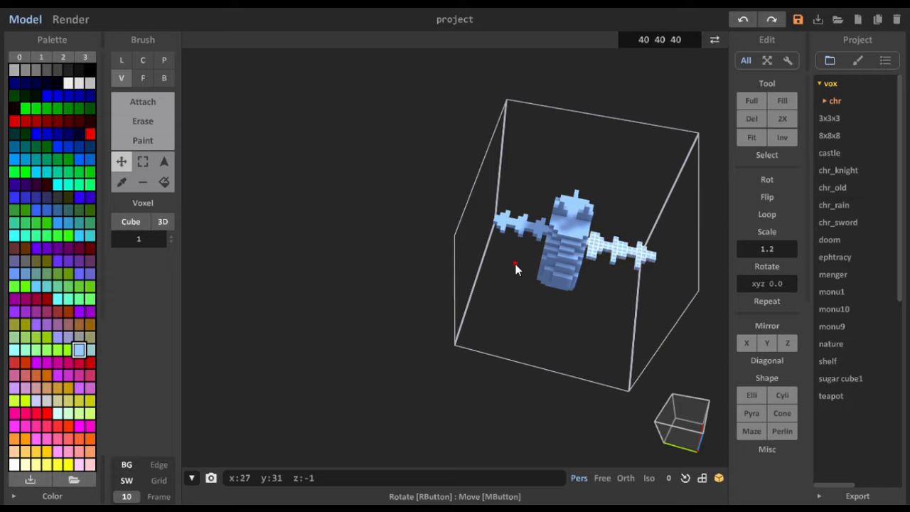
pyautogui.moveTo(563, 302); pyautogui.dragTo(590, 349, button='right')
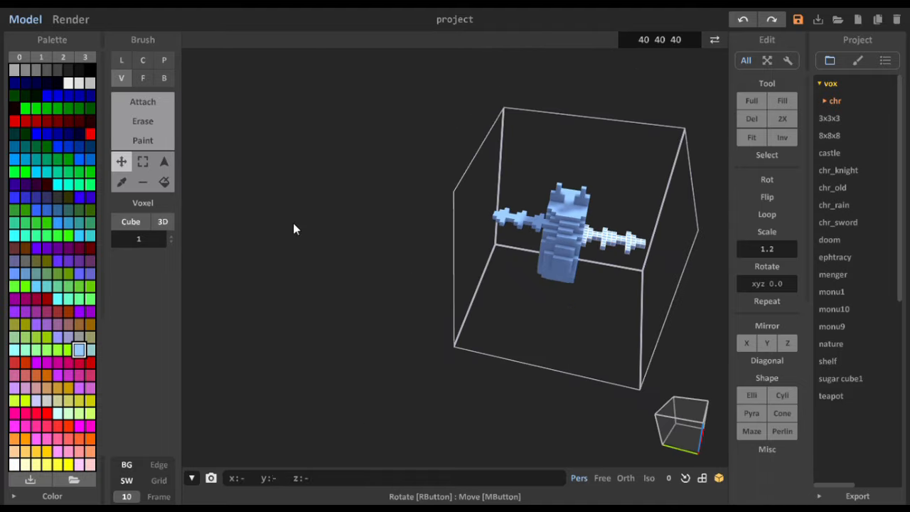
pyautogui.click(143, 162)
pyautogui.click(631, 338)
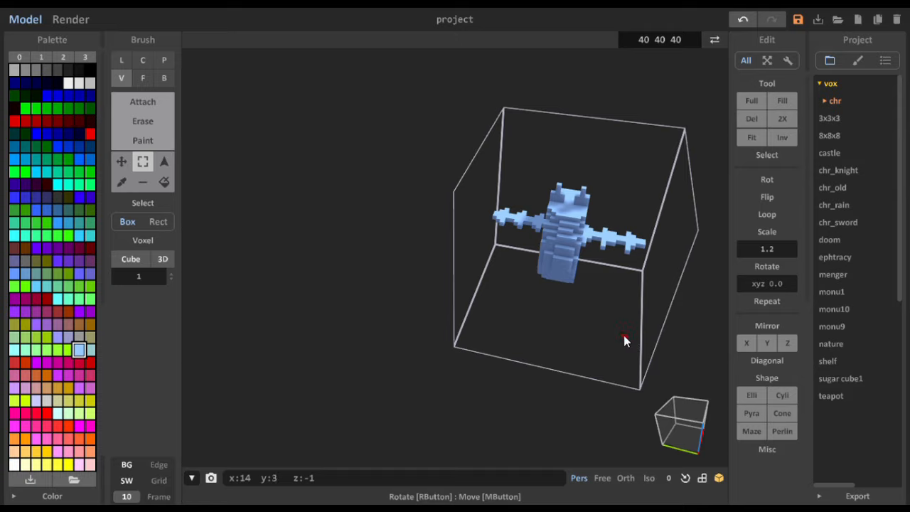
# - Box-select the upper front part of the body and recolor it dark blue by replacing its voxel color
pyautogui.moveTo(569, 349); pyautogui.dragTo(535, 341, button='right')
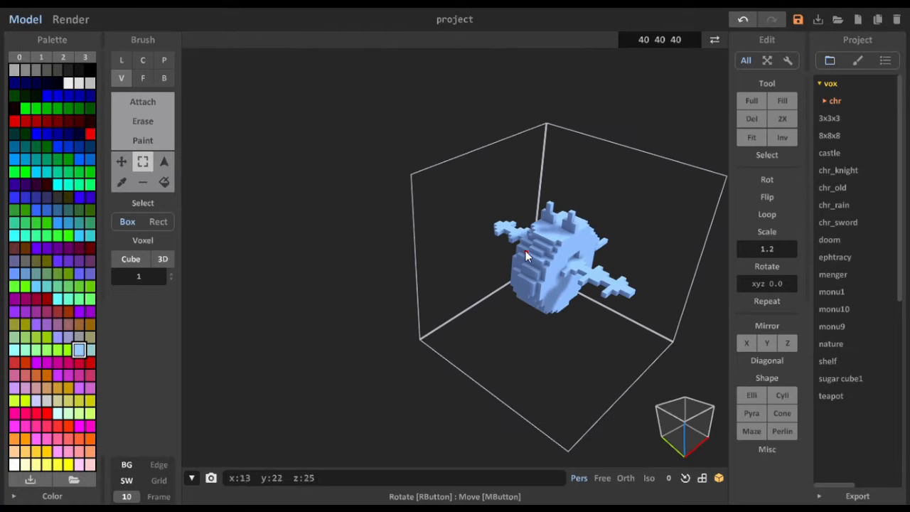
pyautogui.moveTo(515, 260); pyautogui.dragTo(555, 270, button='right')
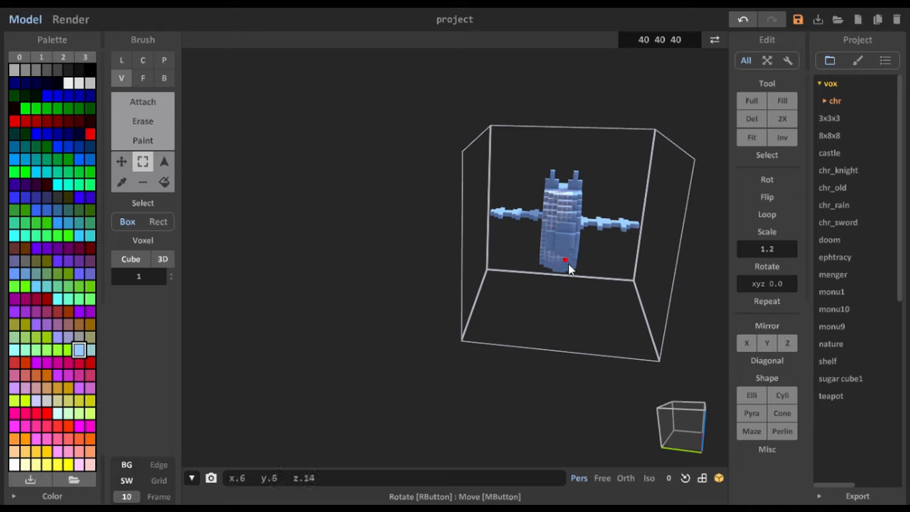
pyautogui.moveTo(578, 278); pyautogui.dragTo(579, 242)
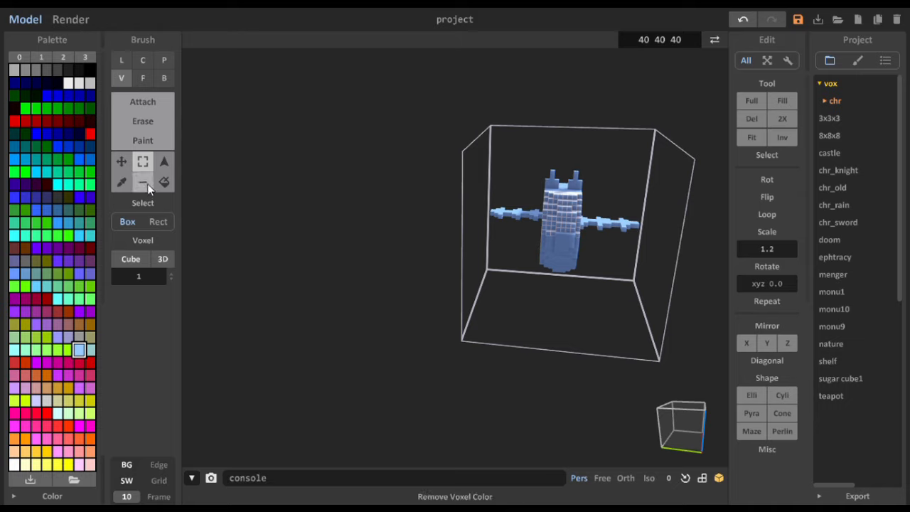
pyautogui.click(59, 136)
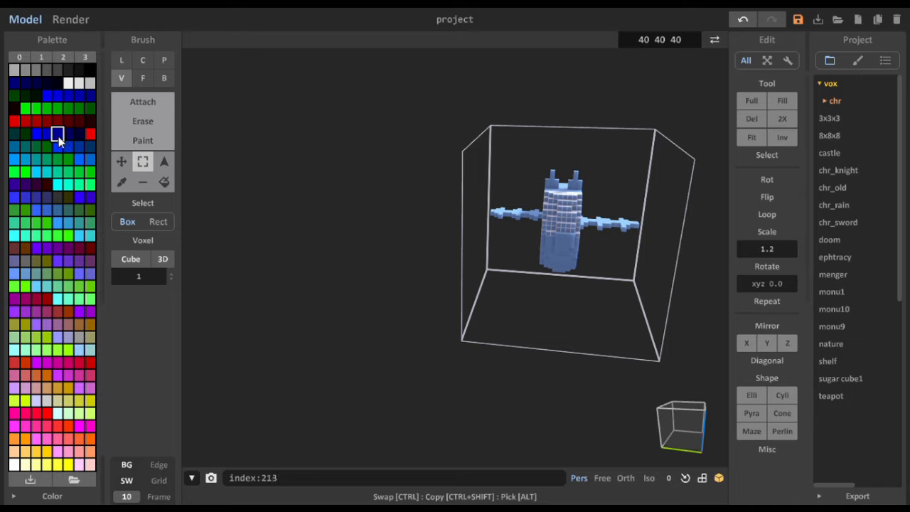
pyautogui.click(163, 143)
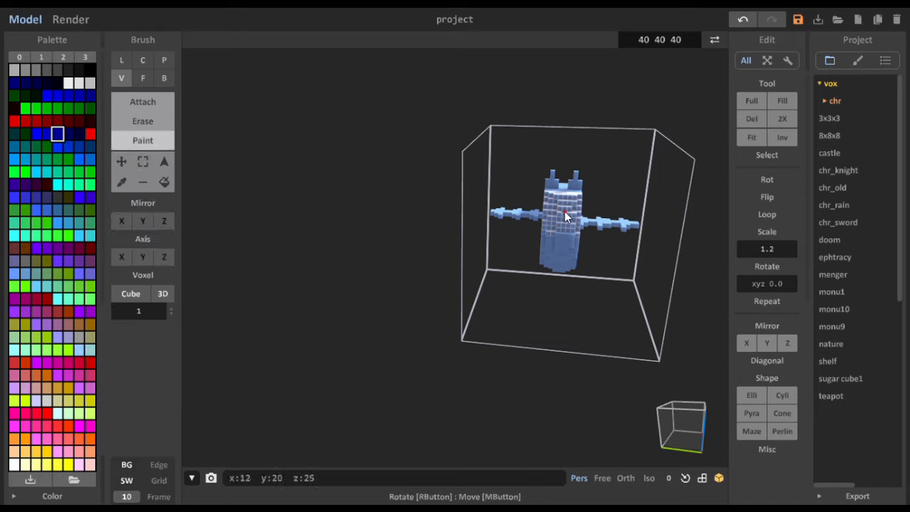
pyautogui.click(165, 182)
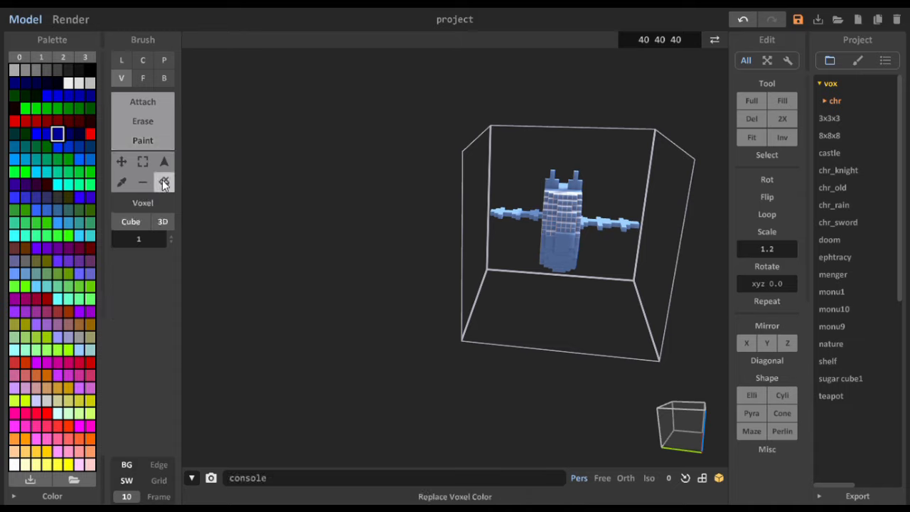
pyautogui.click(159, 139)
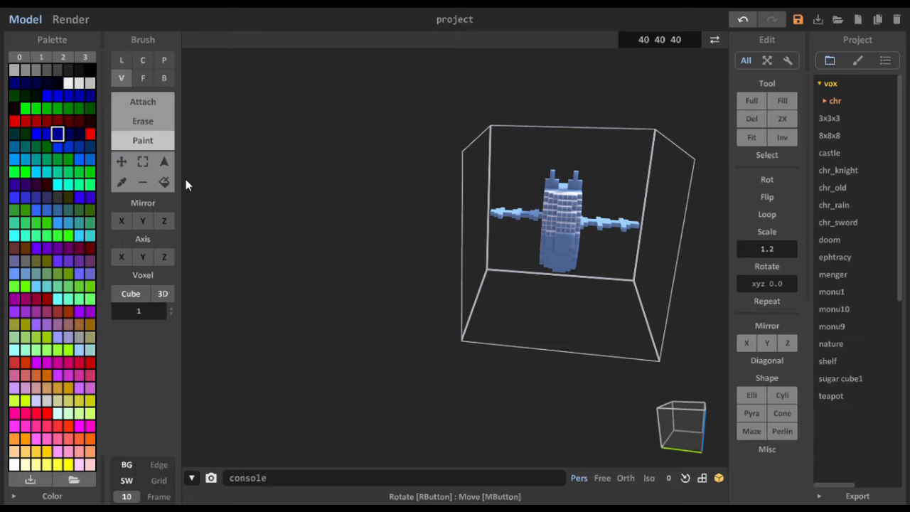
pyautogui.click(165, 182)
pyautogui.click(152, 139)
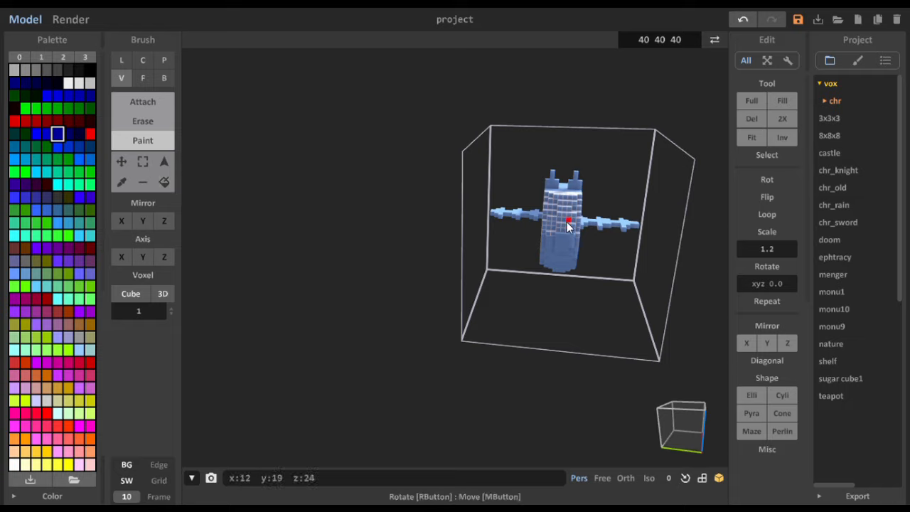
pyautogui.click(164, 182)
pyautogui.click(561, 219)
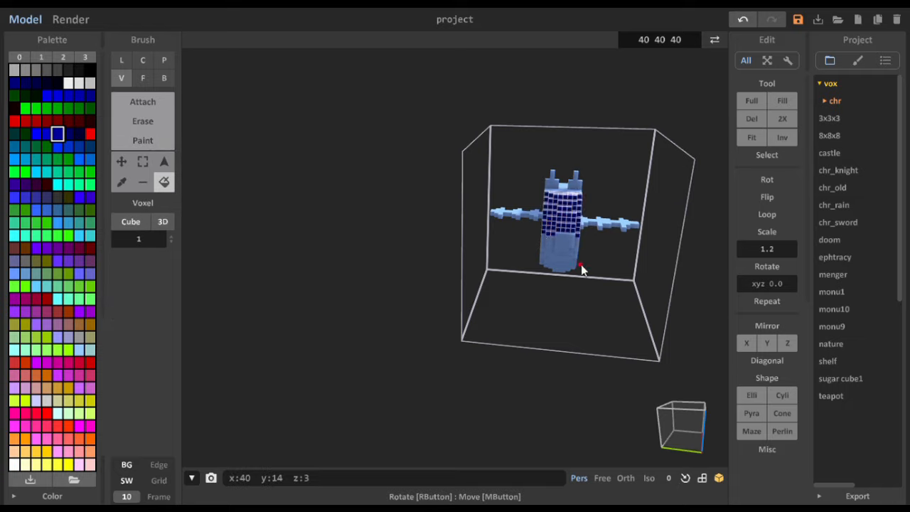
# - Box-select the lower front part of the body and replace its color with the same dark blue
pyautogui.moveTo(584, 269)
pyautogui.mouseDown(button='right')
pyautogui.moveTo(488, 260)
pyautogui.moveTo(477, 270)
pyautogui.moveTo(521, 231)
pyautogui.moveTo(524, 239)
pyautogui.moveTo(490, 245)
pyautogui.moveTo(597, 258)
pyautogui.moveTo(575, 254)
pyautogui.moveTo(583, 255)
pyautogui.mouseUp(button='right')
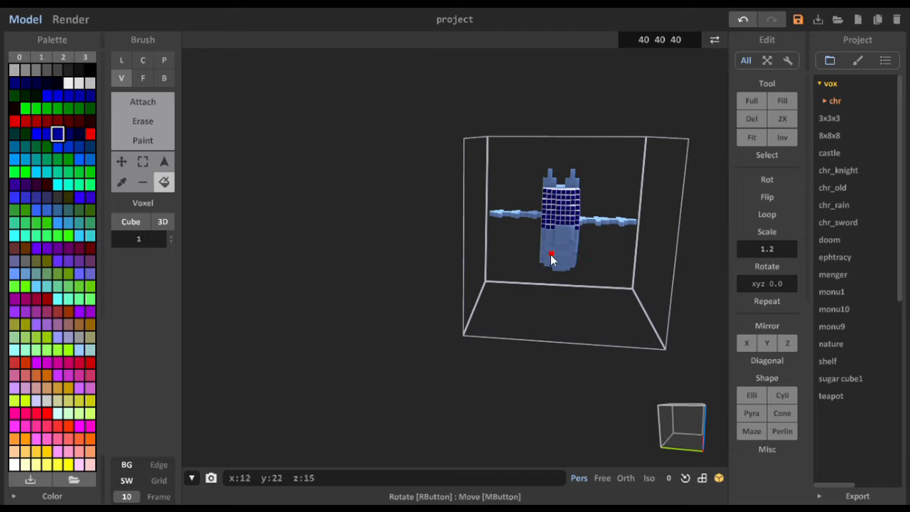
pyautogui.moveTo(551, 260); pyautogui.dragTo(548, 213, button='right')
pyautogui.click(143, 161)
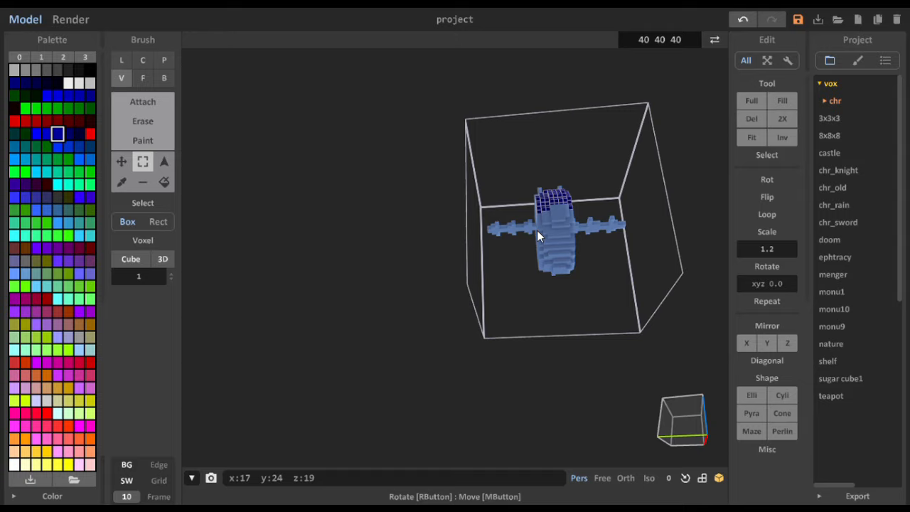
pyautogui.moveTo(538, 227); pyautogui.dragTo(576, 277)
pyautogui.moveTo(558, 255); pyautogui.dragTo(547, 285, button='right')
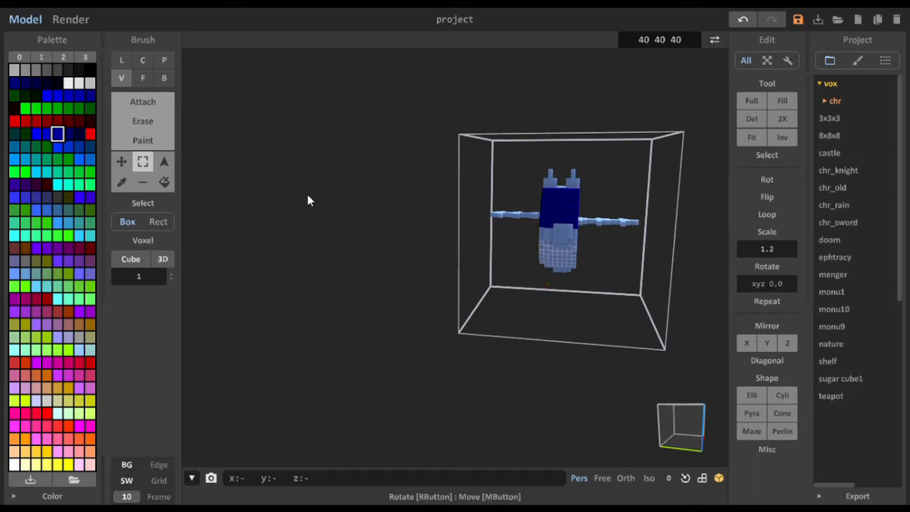
pyautogui.click(164, 182)
pyautogui.click(561, 260)
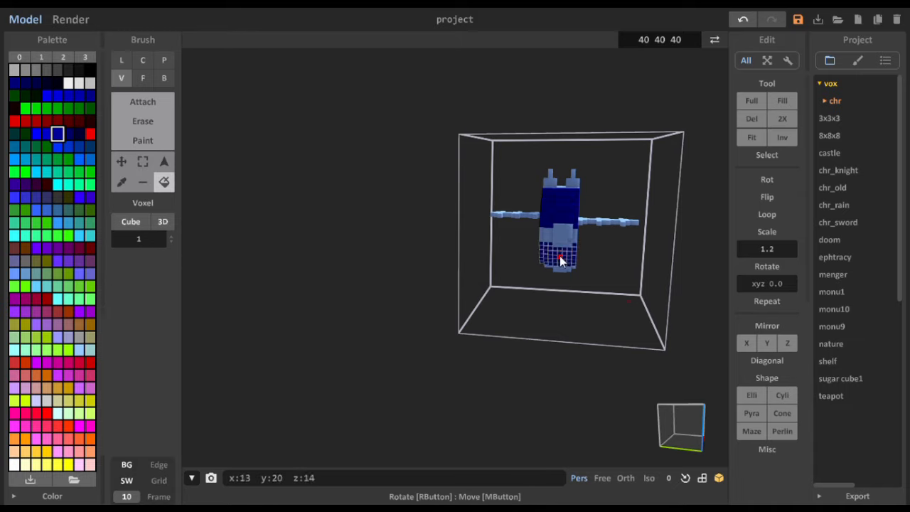
# - Replace the remaining light blue on the body, top columns and rods with dark blue, and clear the selection
pyautogui.moveTo(589, 260); pyautogui.dragTo(542, 279, button='right')
pyautogui.click(486, 193)
pyautogui.click(142, 163)
pyautogui.click(450, 241)
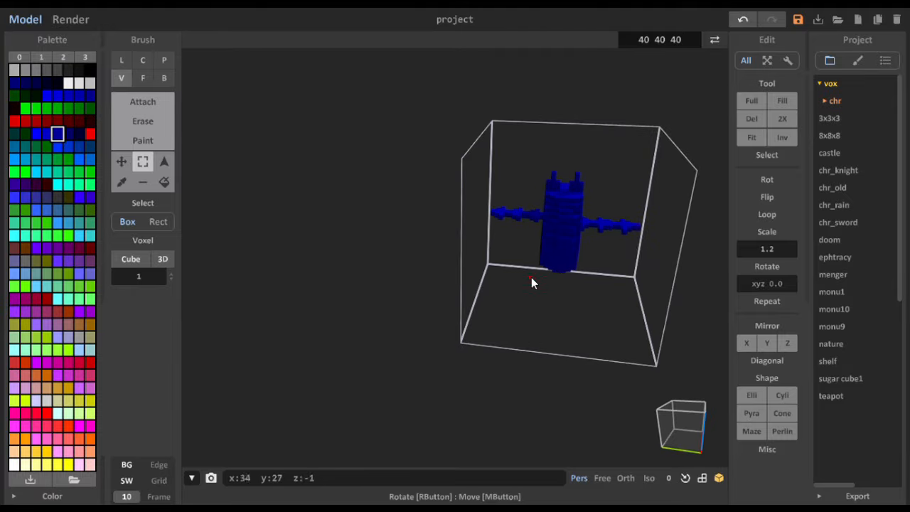
# - Attach white voxels one by one to form a small square eye on one side of the body's upper front
pyautogui.click(159, 105)
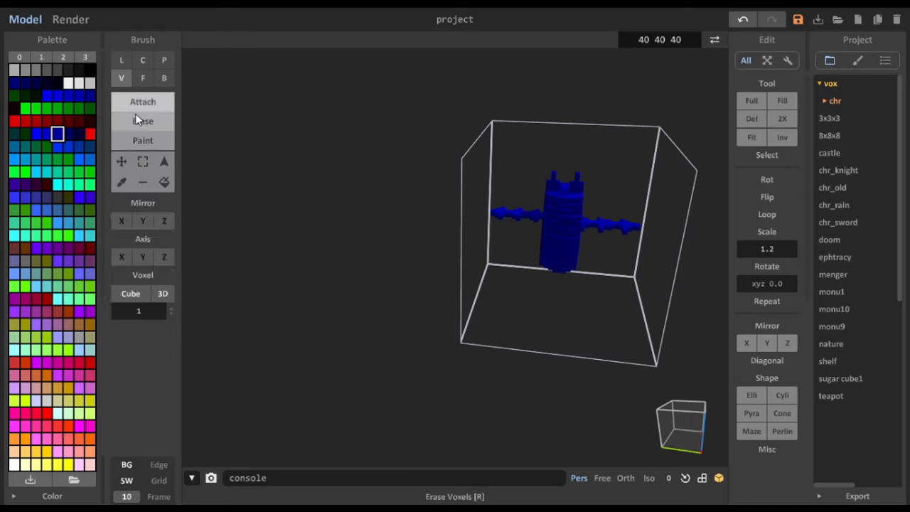
pyautogui.click(68, 84)
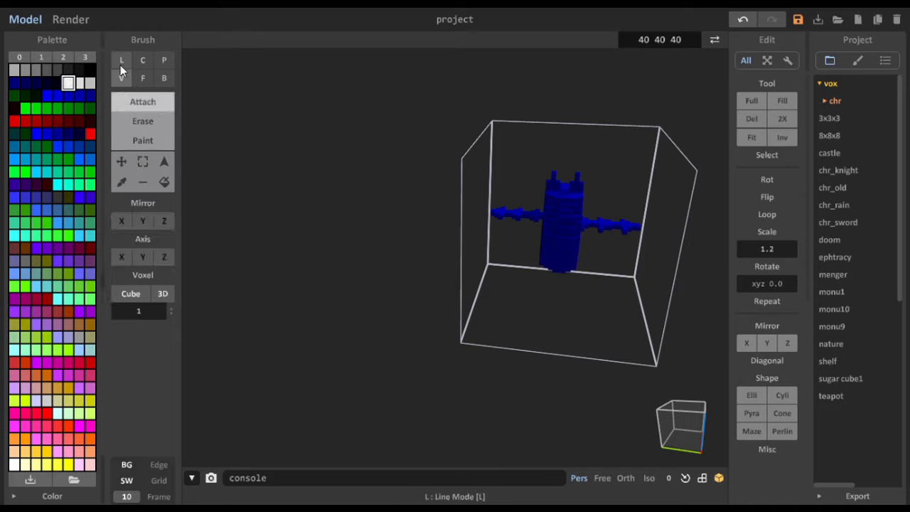
pyautogui.click(121, 62)
pyautogui.click(121, 78)
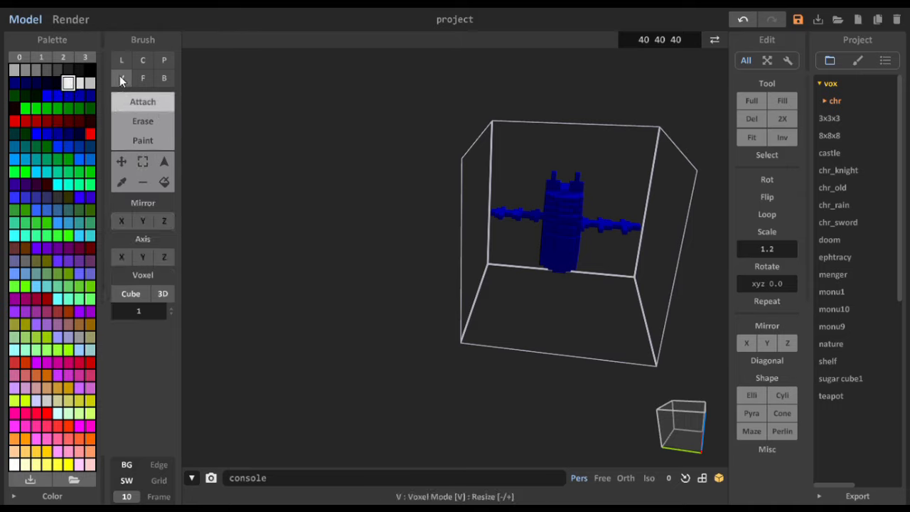
pyautogui.click(554, 221)
pyautogui.moveTo(554, 224); pyautogui.dragTo(592, 226, button='right')
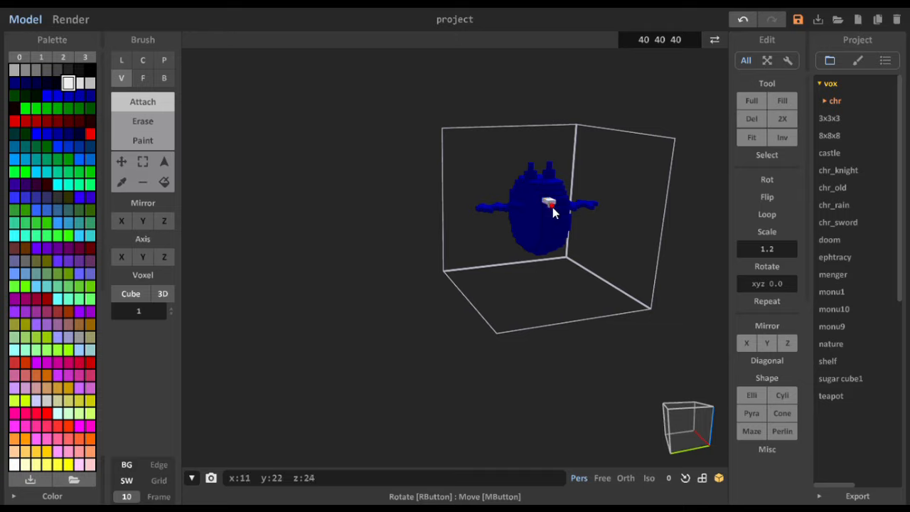
pyautogui.moveTo(553, 207)
pyautogui.mouseDown(button='right')
pyautogui.moveTo(533, 202)
pyautogui.moveTo(544, 206)
pyautogui.mouseUp(button='right')
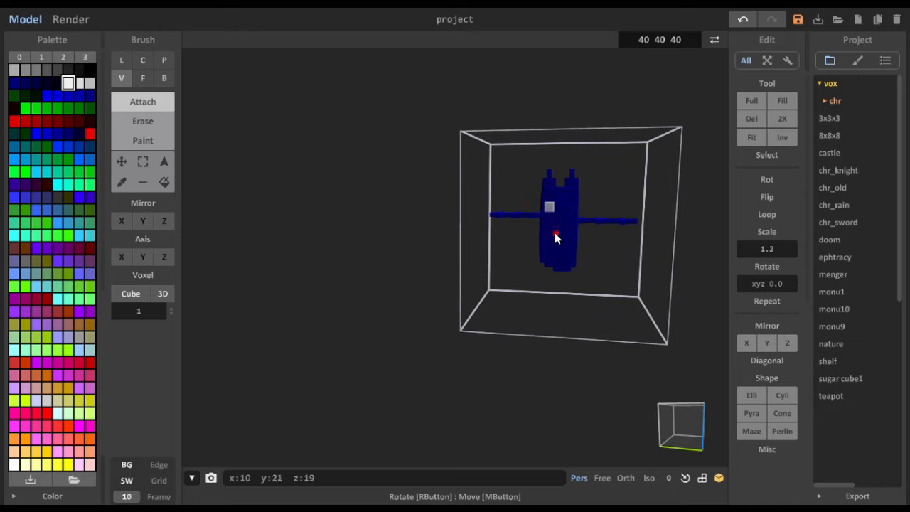
# - Box-select the white eye and place a copy of it 4 voxels along y beside the original
pyautogui.moveTo(548, 211); pyautogui.dragTo(474, 224, button='right')
pyautogui.click(144, 162)
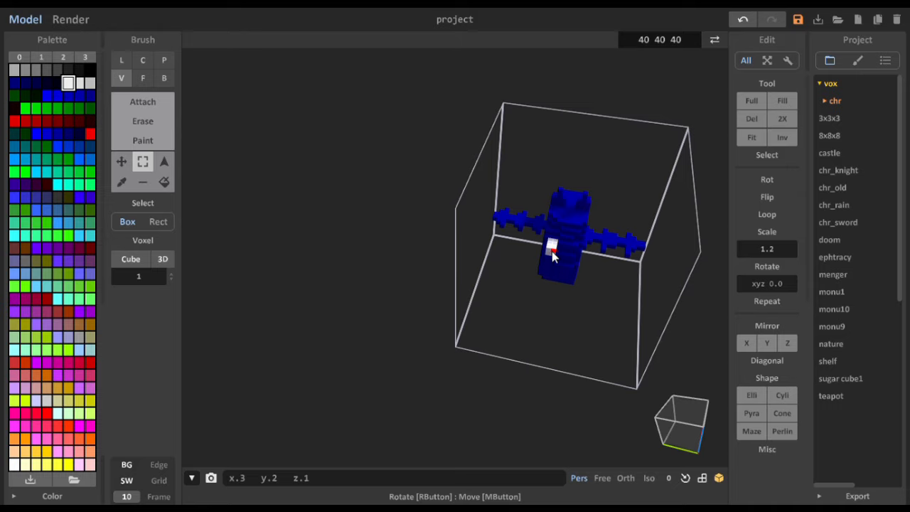
pyautogui.moveTo(551, 253)
pyautogui.mouseDown(button='right')
pyautogui.moveTo(593, 205)
pyautogui.moveTo(563, 186)
pyautogui.moveTo(538, 223)
pyautogui.moveTo(557, 258)
pyautogui.mouseUp(button='right')
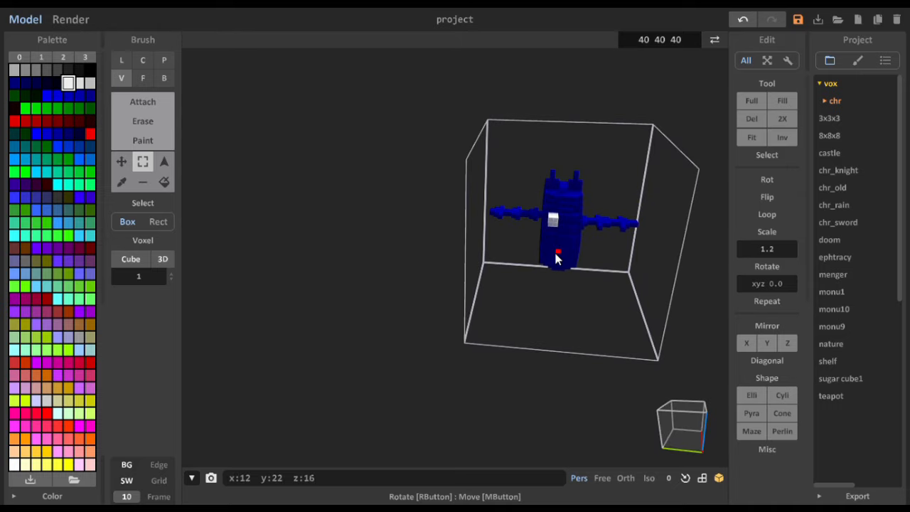
pyautogui.click(122, 162)
pyautogui.click(577, 221)
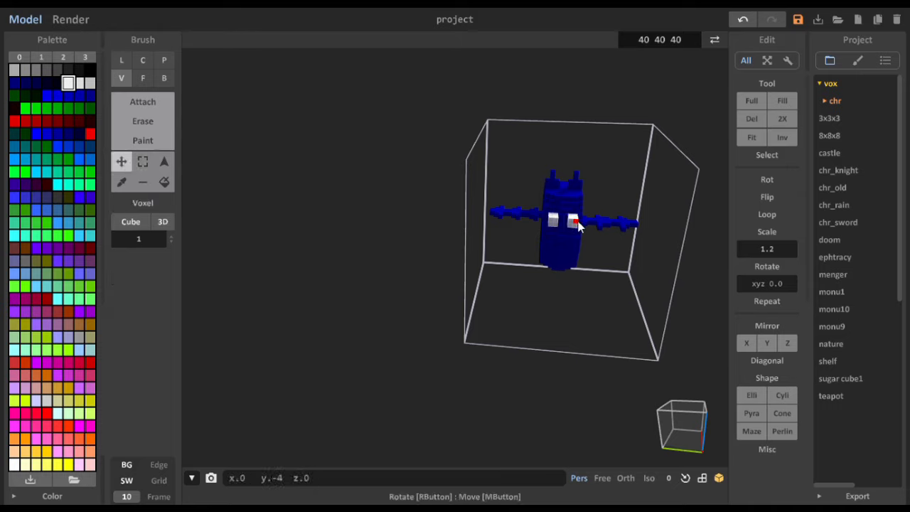
# - Attach a red pupil voxel to the front of each white eye, low and toward the middle
pyautogui.moveTo(580, 224)
pyautogui.mouseDown(button='right')
pyautogui.moveTo(571, 249)
pyautogui.moveTo(549, 243)
pyautogui.moveTo(519, 254)
pyautogui.moveTo(547, 266)
pyautogui.moveTo(568, 311)
pyautogui.moveTo(589, 259)
pyautogui.moveTo(531, 261)
pyautogui.moveTo(524, 291)
pyautogui.moveTo(573, 289)
pyautogui.moveTo(603, 244)
pyautogui.moveTo(589, 254)
pyautogui.moveTo(555, 246)
pyautogui.mouseUp(button='right')
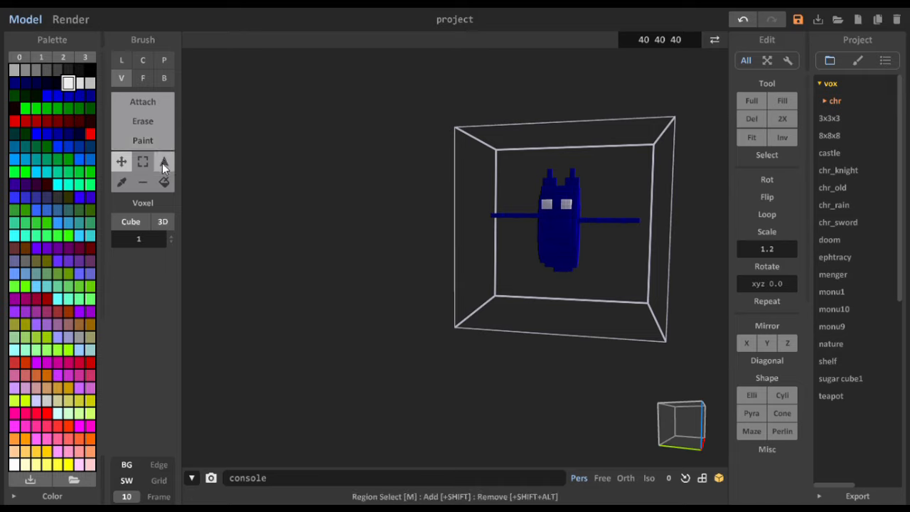
pyautogui.click(90, 133)
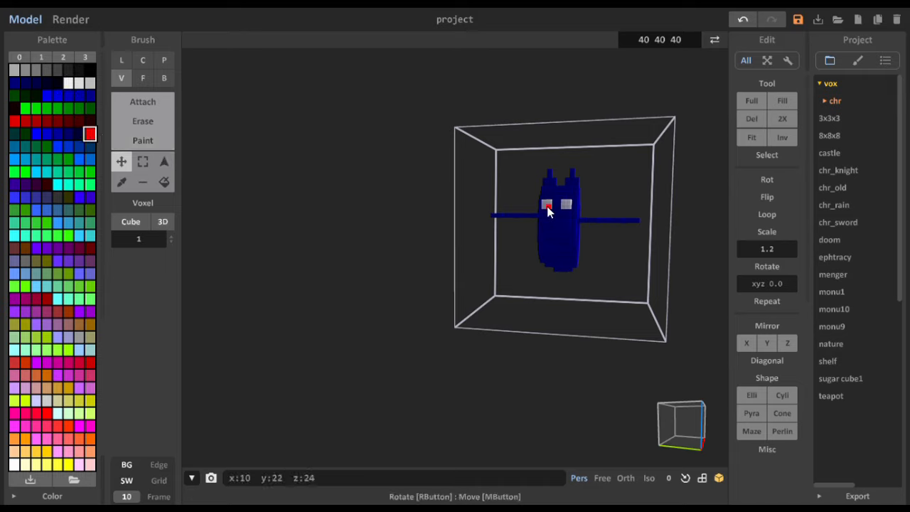
pyautogui.click(165, 107)
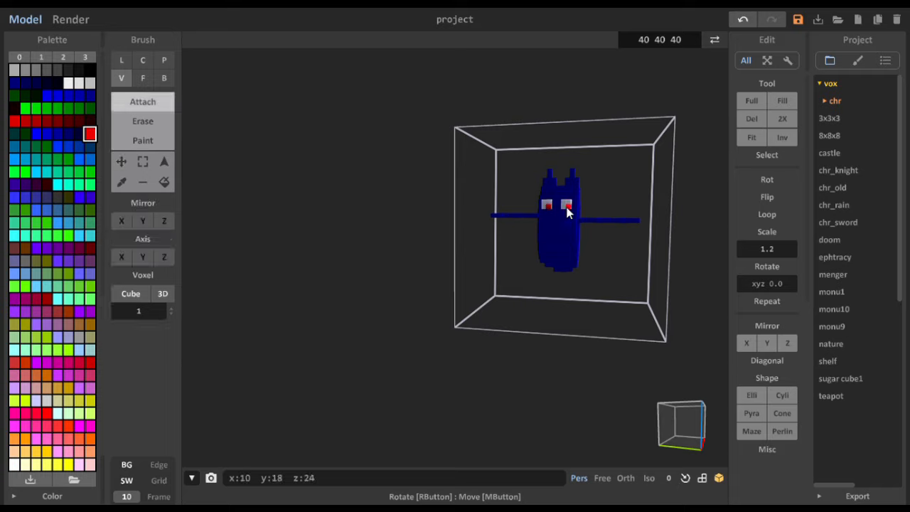
pyautogui.moveTo(532, 279); pyautogui.dragTo(544, 299, button='right')
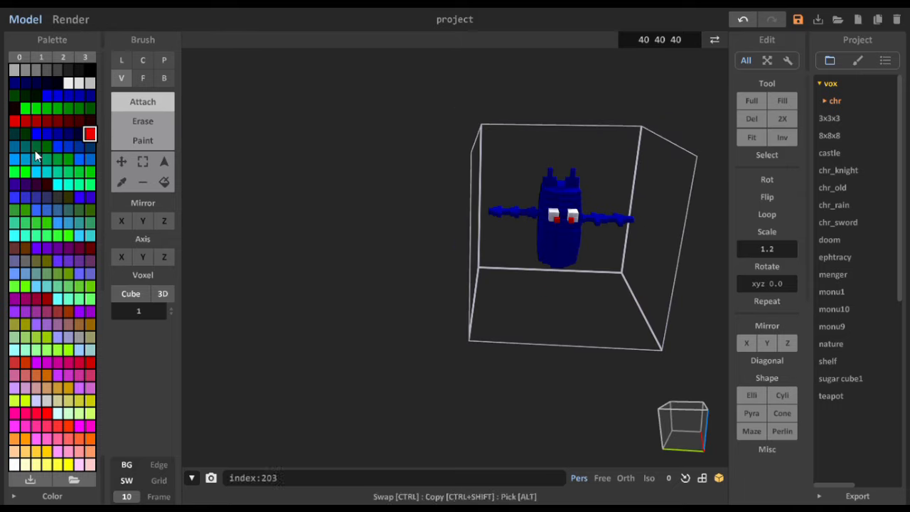
# - Attach near-black voxels along the body just above both eyes to form a thick, continuous brow
pyautogui.click(79, 70)
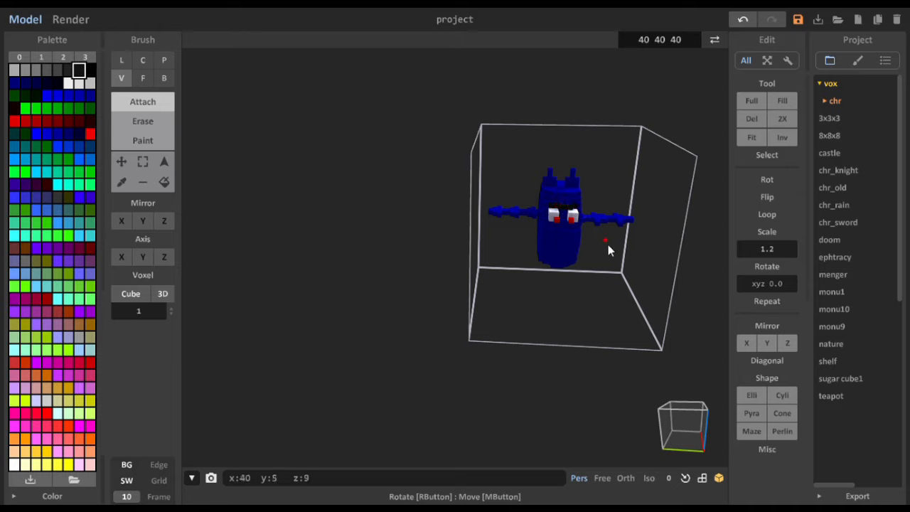
pyautogui.moveTo(607, 248); pyautogui.dragTo(566, 220, button='right')
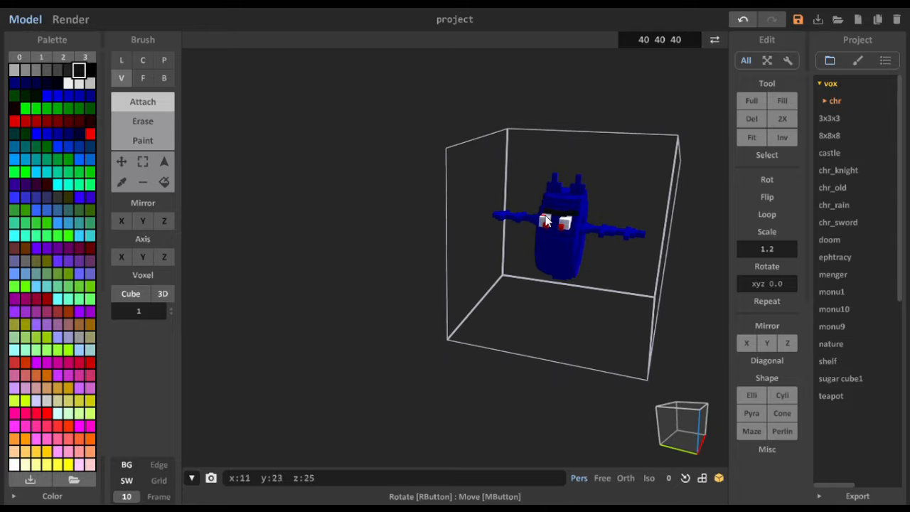
pyautogui.moveTo(562, 263); pyautogui.dragTo(562, 221, button='right')
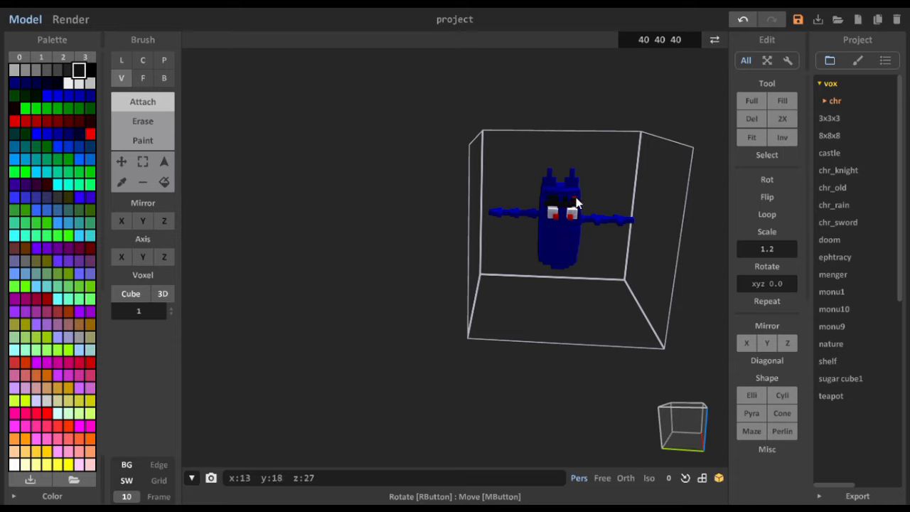
pyautogui.moveTo(575, 209); pyautogui.dragTo(558, 226, button='right')
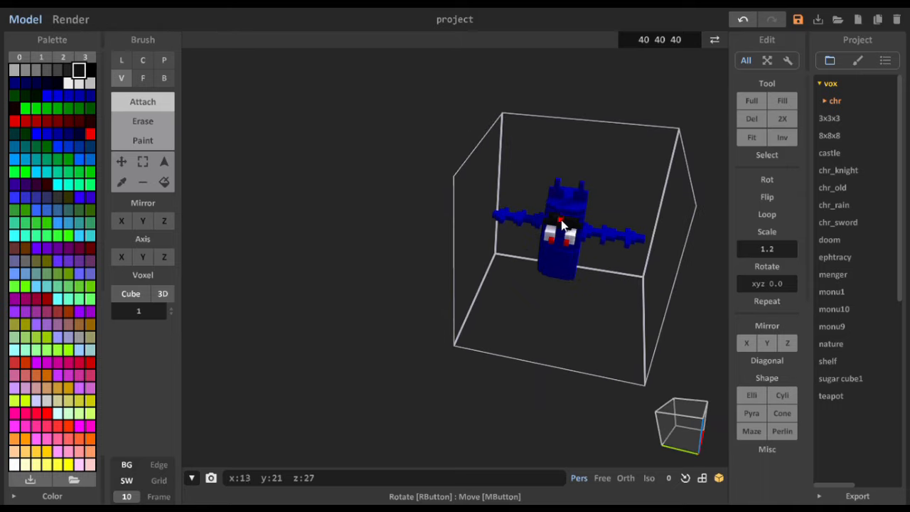
pyautogui.moveTo(587, 277); pyautogui.dragTo(575, 246, button='right')
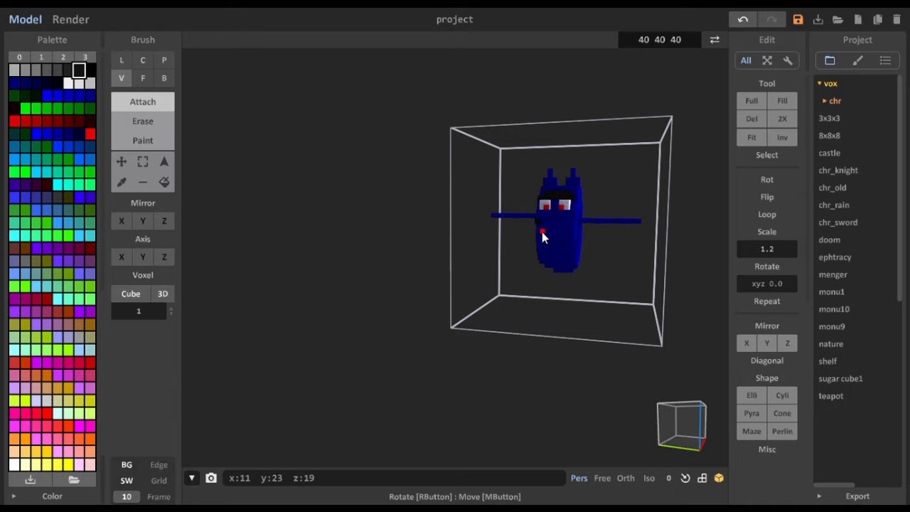
# - Outline a wide mouth with raised corners below the eyes by attaching near-black voxels
pyautogui.moveTo(541, 231); pyautogui.dragTo(545, 259, button='right')
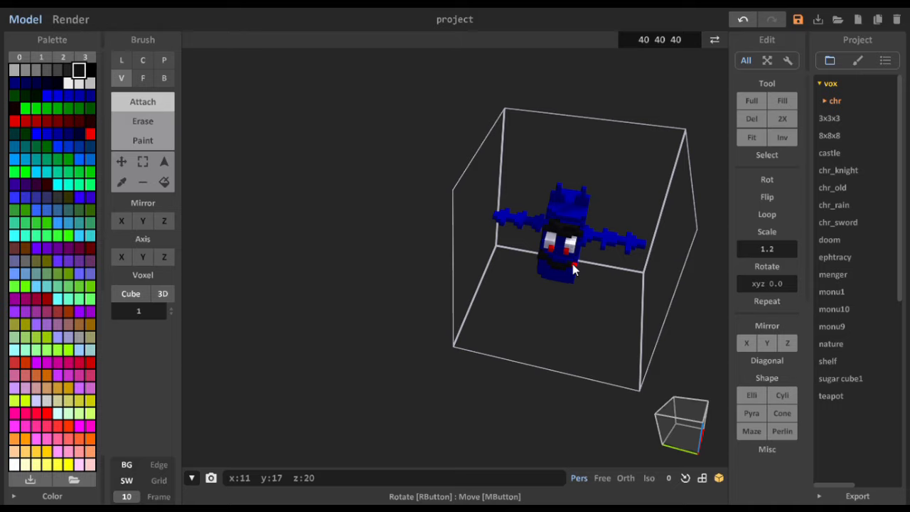
pyautogui.moveTo(572, 264); pyautogui.dragTo(572, 235, button='right')
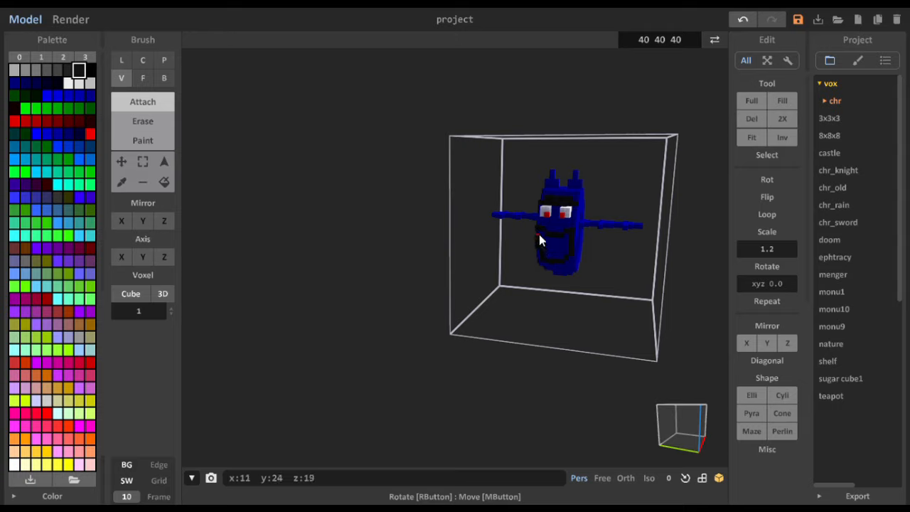
pyautogui.moveTo(560, 288); pyautogui.dragTo(566, 235, button='right')
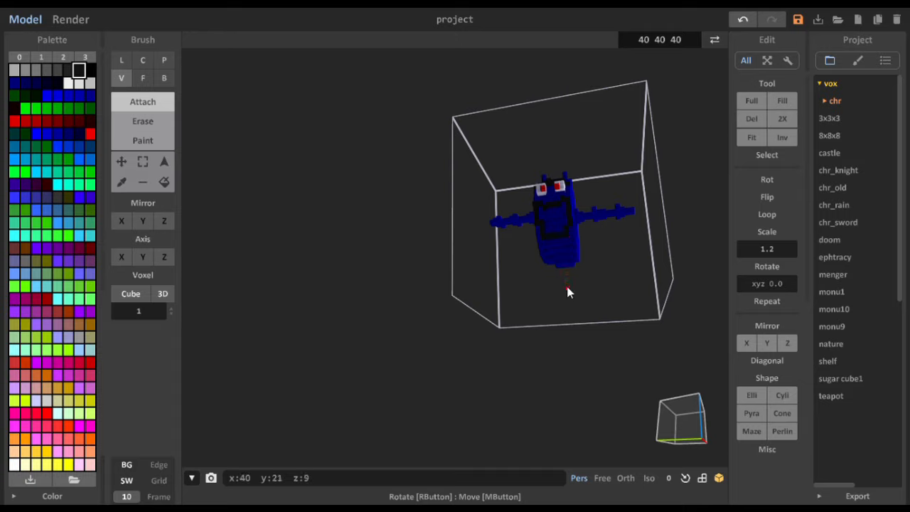
pyautogui.moveTo(568, 290)
pyautogui.mouseDown(button='right')
pyautogui.moveTo(567, 278)
pyautogui.moveTo(592, 302)
pyautogui.moveTo(620, 292)
pyautogui.moveTo(559, 280)
pyautogui.moveTo(576, 254)
pyautogui.moveTo(554, 299)
pyautogui.moveTo(490, 300)
pyautogui.moveTo(569, 278)
pyautogui.mouseUp(button='right')
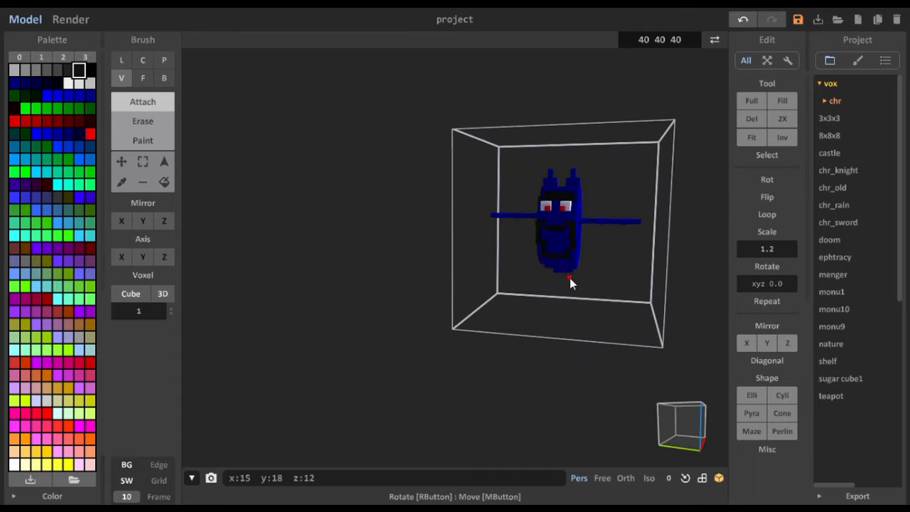
# - Paint the near-black mouth outline bright purple on its front and sides
pyautogui.click(88, 135)
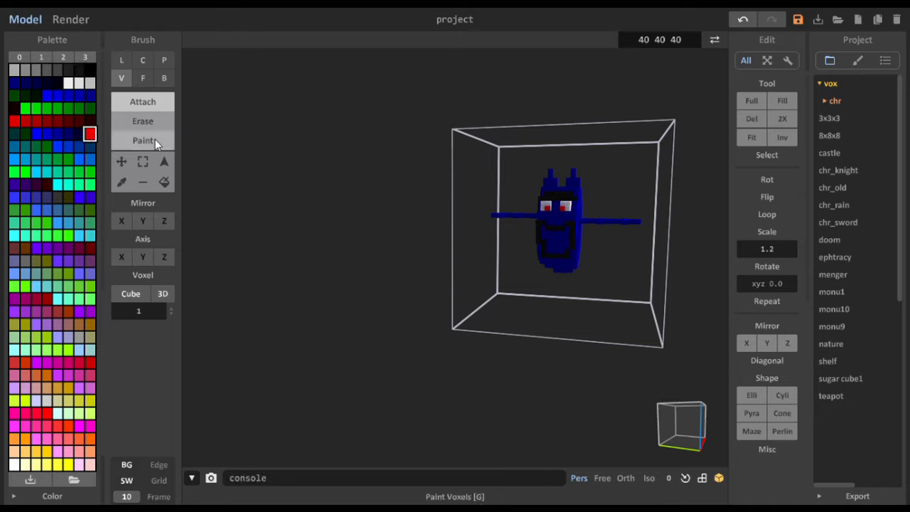
pyautogui.click(143, 140)
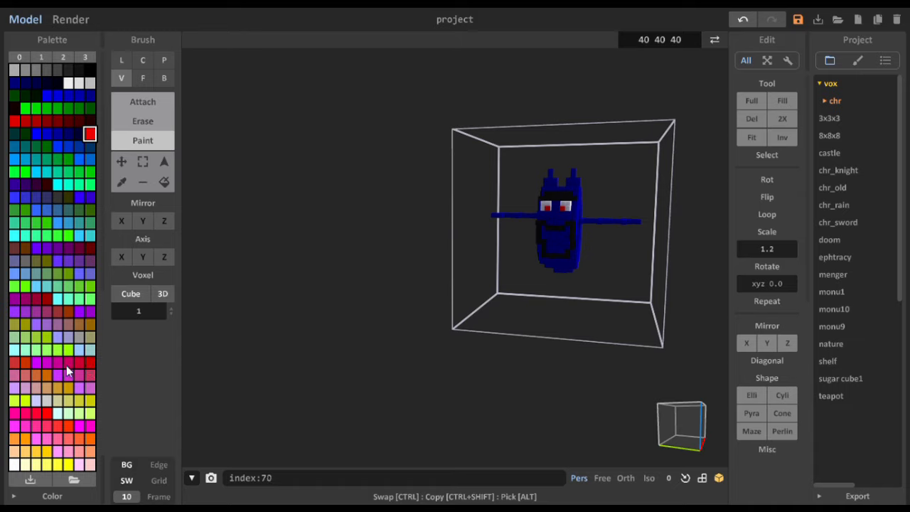
pyautogui.click(90, 311)
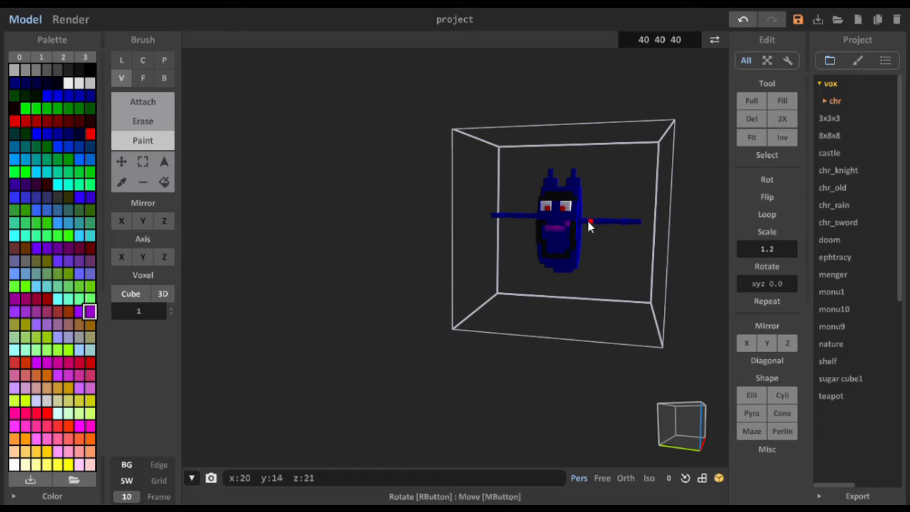
pyautogui.moveTo(572, 231); pyautogui.dragTo(574, 252)
pyautogui.moveTo(540, 239); pyautogui.dragTo(543, 222)
pyautogui.moveTo(578, 270)
pyautogui.mouseDown(button='right')
pyautogui.moveTo(656, 270)
pyautogui.moveTo(656, 315)
pyautogui.moveTo(502, 299)
pyautogui.moveTo(502, 348)
pyautogui.moveTo(612, 235)
pyautogui.moveTo(561, 264)
pyautogui.moveTo(445, 236)
pyautogui.moveTo(580, 270)
pyautogui.mouseUp(button='right')
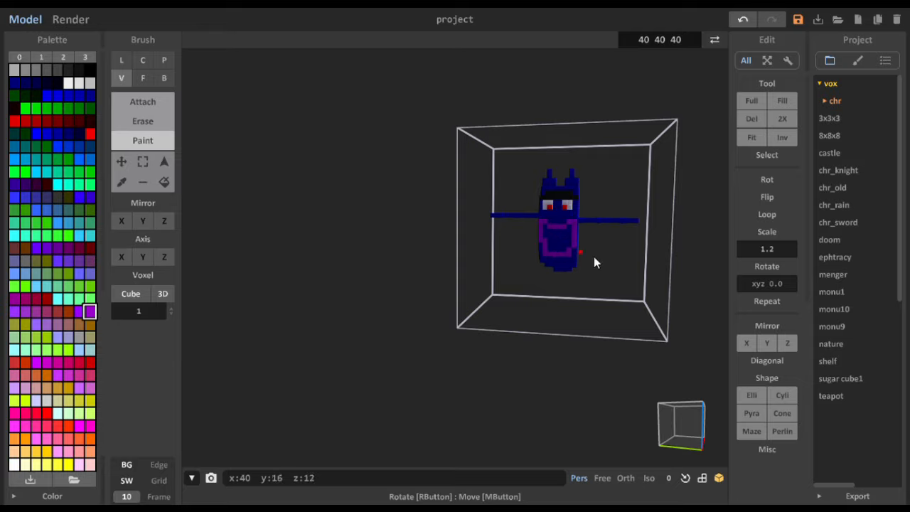
# - Attach white voxels inside the purple mouth outline to form upper and lower rows of teeth
pyautogui.moveTo(593, 256)
pyautogui.mouseDown(button='right')
pyautogui.moveTo(603, 266)
pyautogui.moveTo(474, 267)
pyautogui.moveTo(490, 311)
pyautogui.moveTo(638, 278)
pyautogui.moveTo(648, 258)
pyautogui.moveTo(577, 266)
pyautogui.moveTo(582, 303)
pyautogui.moveTo(531, 315)
pyautogui.moveTo(519, 269)
pyautogui.moveTo(600, 258)
pyautogui.mouseUp(button='right')
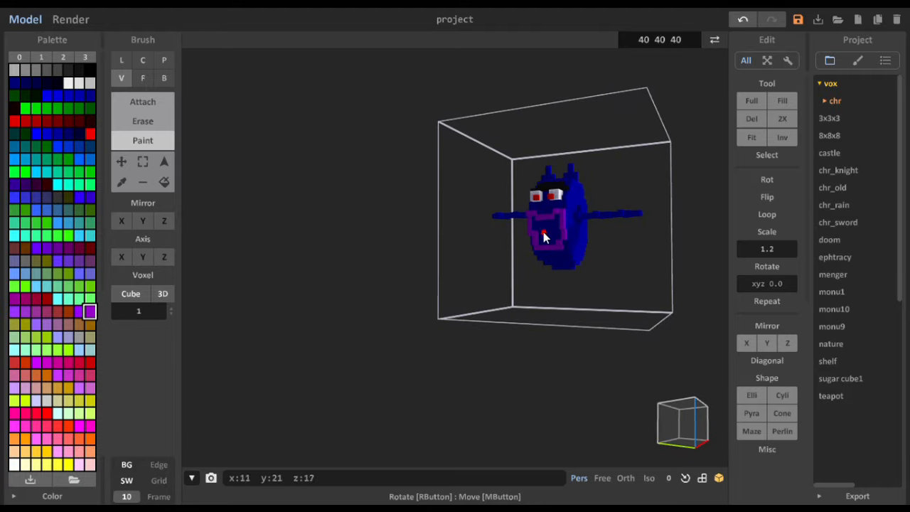
pyautogui.click(68, 83)
pyautogui.click(141, 101)
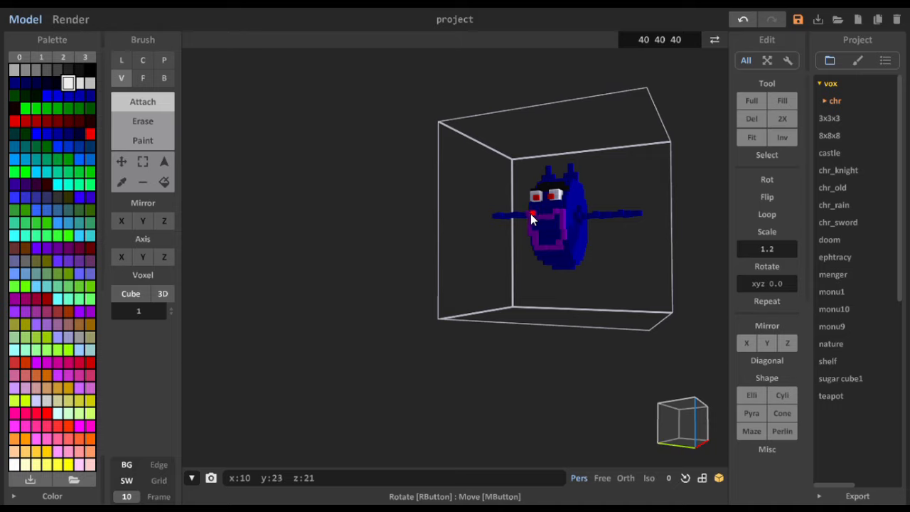
pyautogui.moveTo(533, 219); pyautogui.dragTo(533, 226)
pyautogui.click(538, 226)
pyautogui.click(545, 222)
pyautogui.click(546, 228)
pyautogui.click(554, 224)
pyautogui.click(551, 223)
# - Fill the gaps between the upper and lower teeth with near-black voxels
pyautogui.moveTo(548, 246); pyautogui.dragTo(566, 244, button='right')
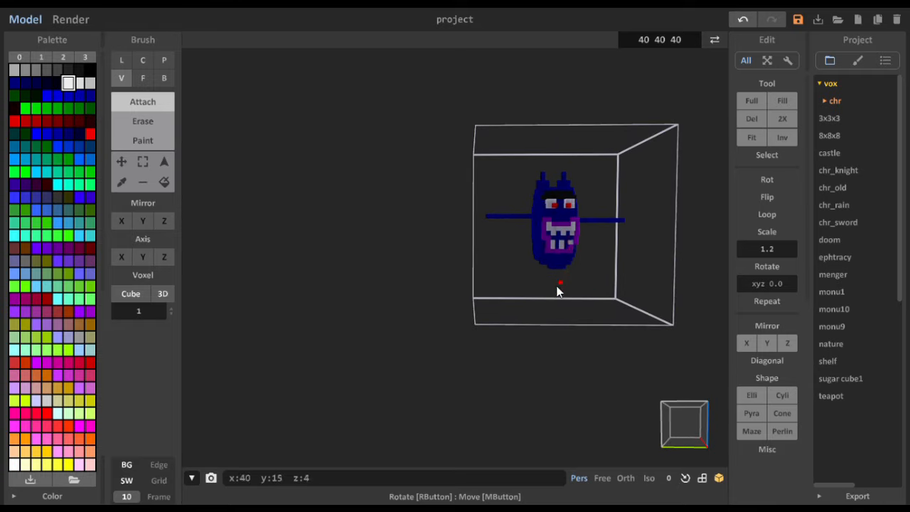
pyautogui.click(79, 70)
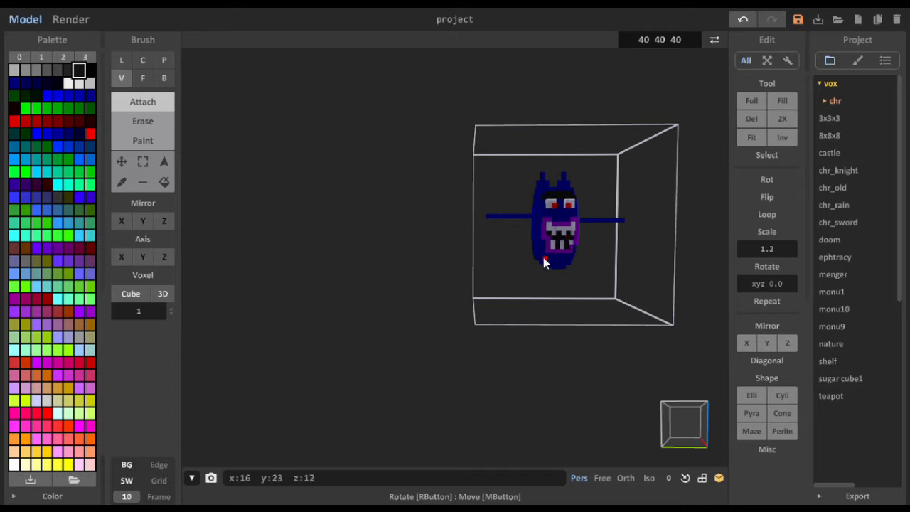
pyautogui.moveTo(543, 260)
pyautogui.mouseDown(button='right')
pyautogui.moveTo(617, 268)
pyautogui.moveTo(608, 305)
pyautogui.moveTo(422, 263)
pyautogui.moveTo(547, 275)
pyautogui.mouseUp(button='right')
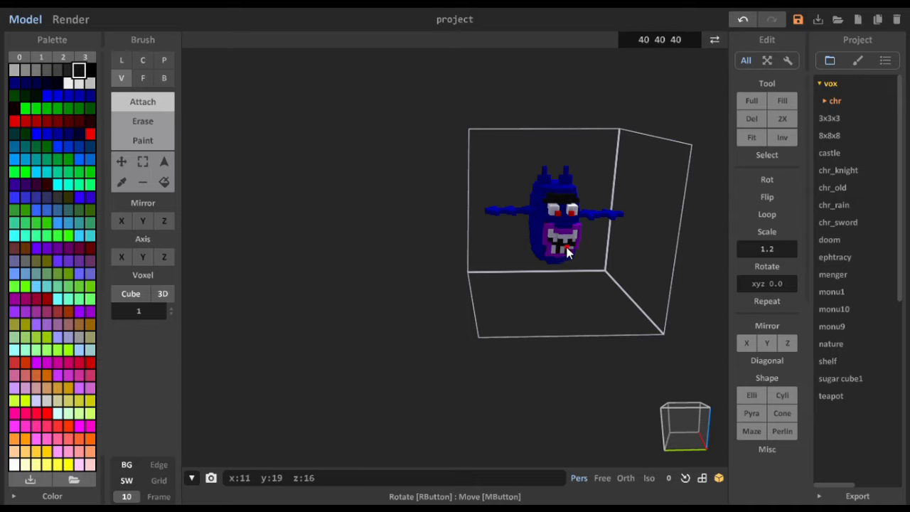
# - Attach red voxels at one lower corner of the mouth to start a tongue, undoing a misplaced one
pyautogui.click(90, 134)
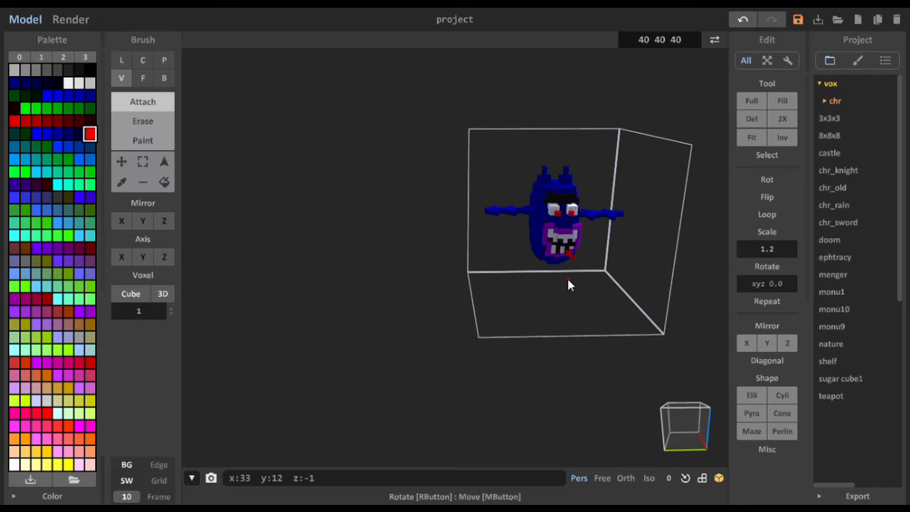
pyautogui.hotkey('ctrl', 'z')
pyautogui.scroll(3, 585, 307)
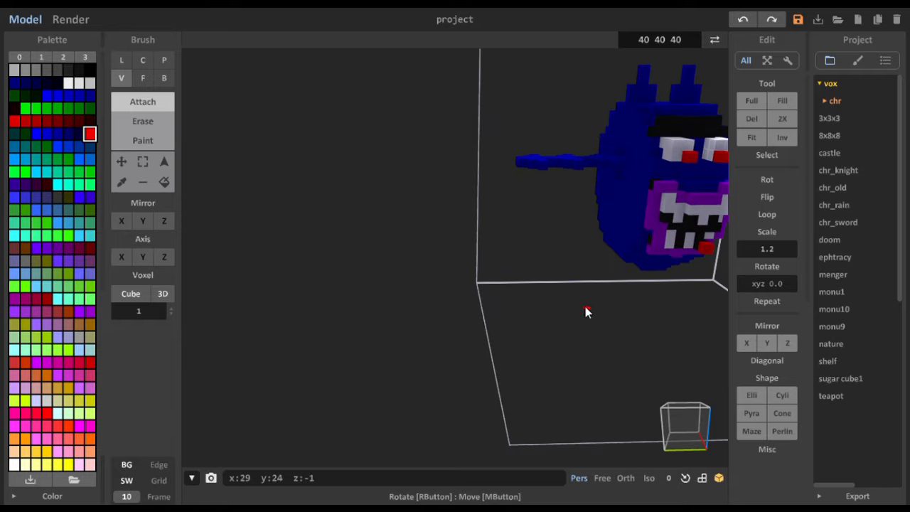
pyautogui.moveTo(585, 306); pyautogui.dragTo(629, 251, button='right')
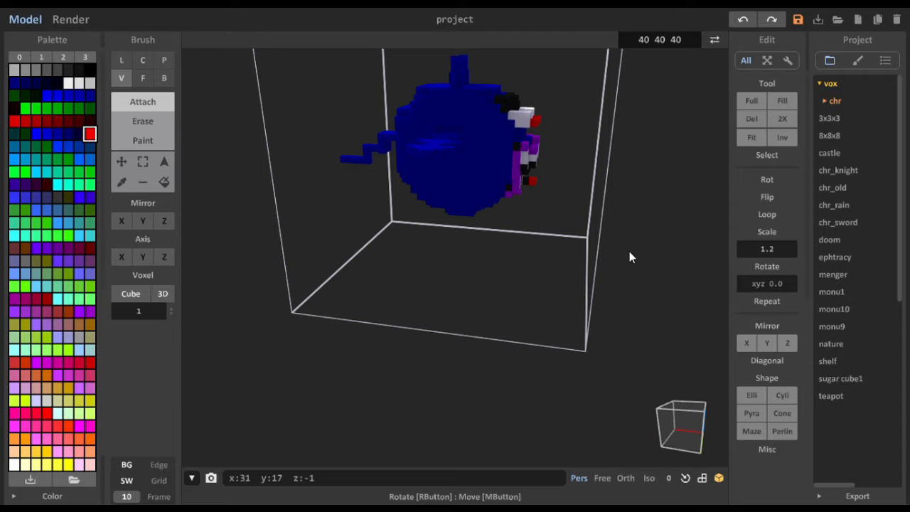
pyautogui.click(536, 183)
pyautogui.moveTo(533, 184); pyautogui.dragTo(440, 209, button='right')
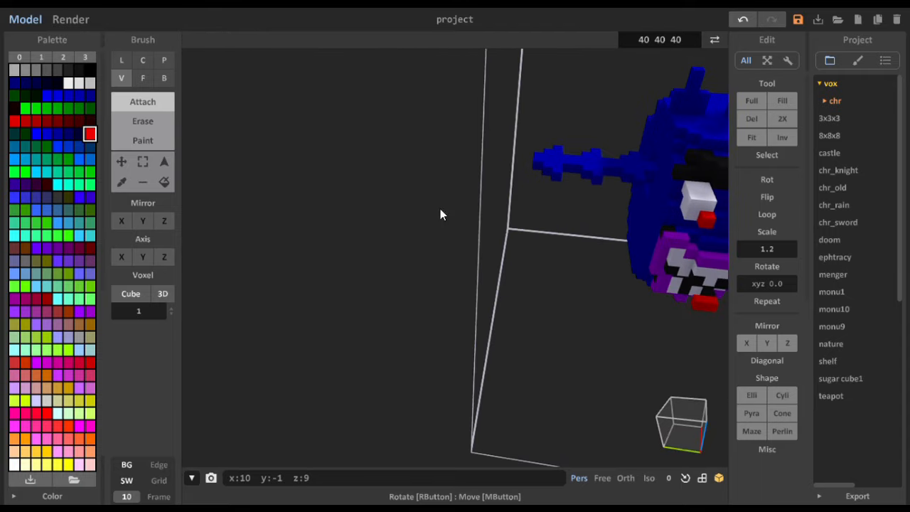
# - Undo the last tongue voxel and extend the red tongue downward and forward out of the mouth
pyautogui.hotkey('ctrl', 'z')
pyautogui.click(708, 313)
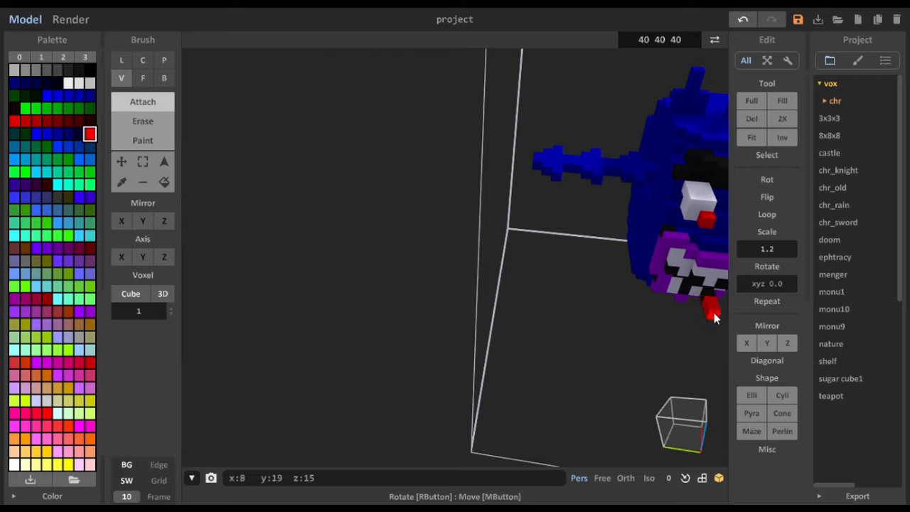
pyautogui.moveTo(714, 328); pyautogui.dragTo(701, 238, button='right')
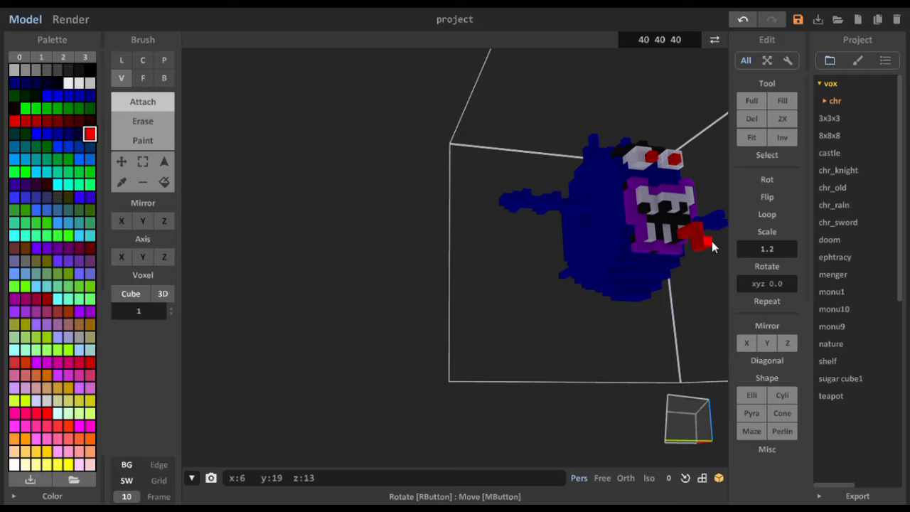
pyautogui.moveTo(714, 245); pyautogui.dragTo(735, 270, button='right')
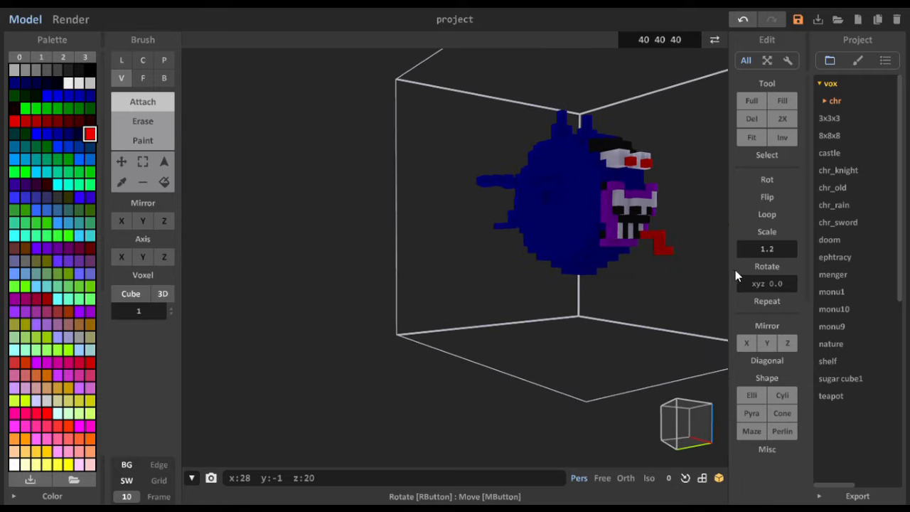
pyautogui.click(677, 251)
pyautogui.moveTo(681, 272); pyautogui.dragTo(604, 278, button='right')
pyautogui.scroll(-5, 603, 278)
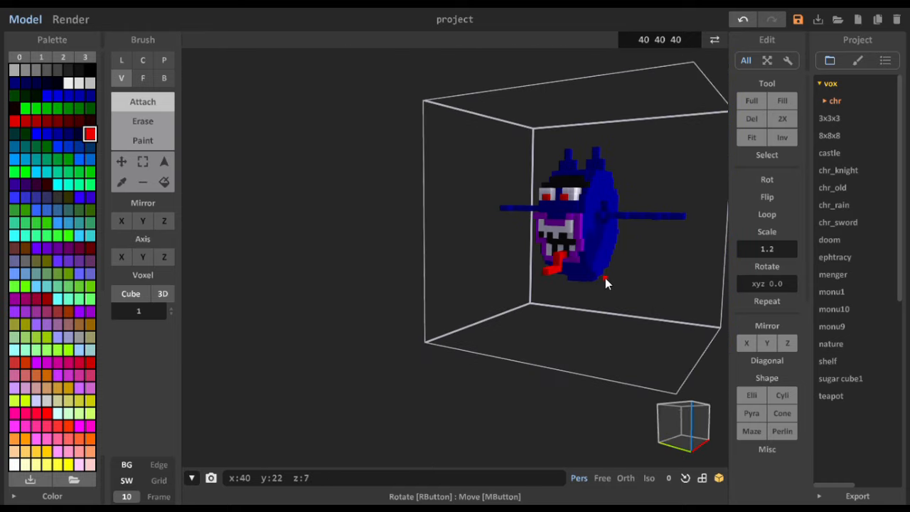
pyautogui.moveTo(547, 298); pyautogui.dragTo(549, 318, button='right')
pyautogui.scroll(5, 559, 282)
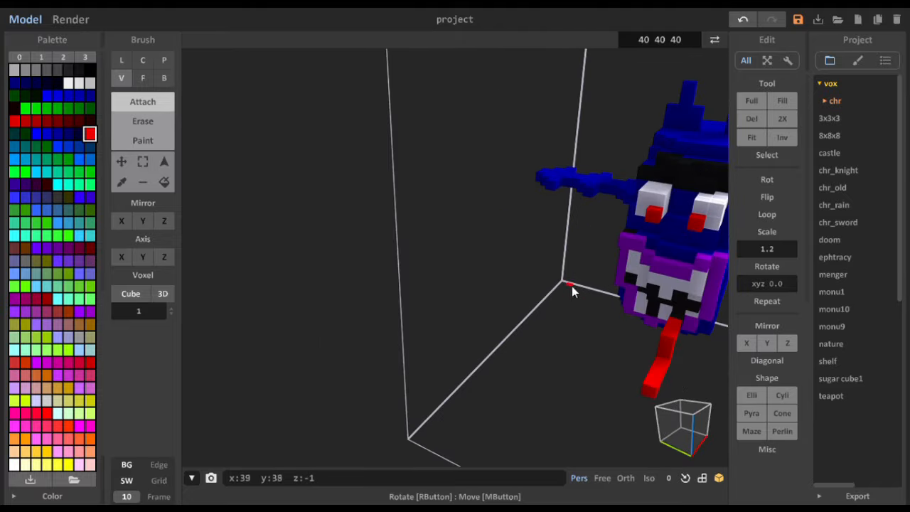
pyautogui.moveTo(573, 289); pyautogui.dragTo(518, 319, button='right')
pyautogui.scroll(-3, 514, 284)
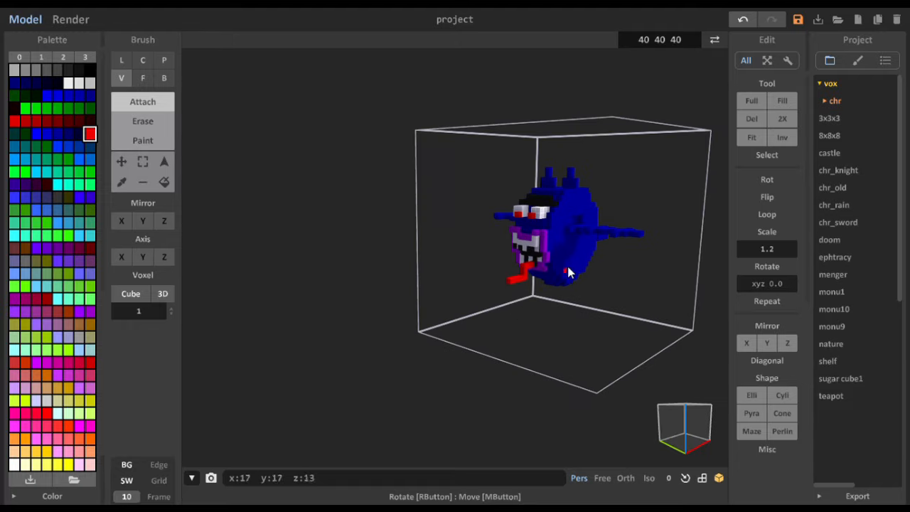
# - Paint shading patches on the body's lower sides and the thin rear tail in very dark navy, palette index 215
pyautogui.click(76, 134)
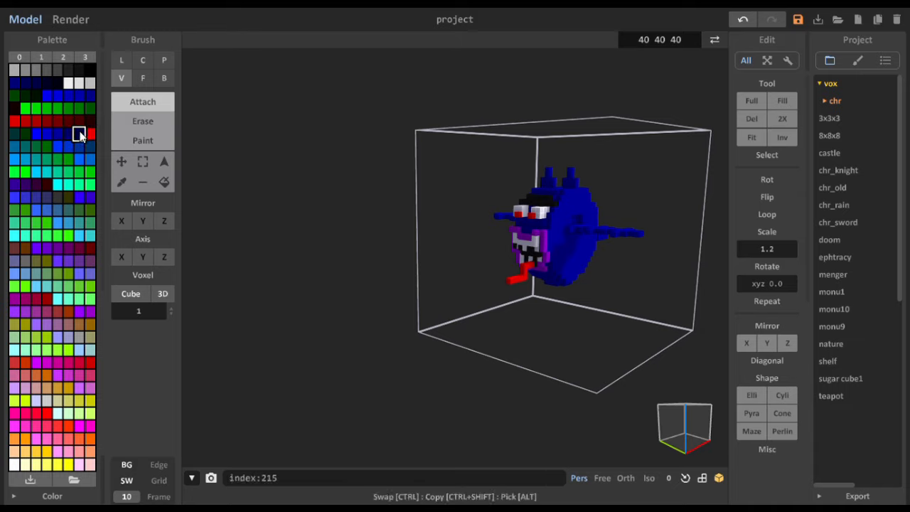
pyautogui.click(147, 139)
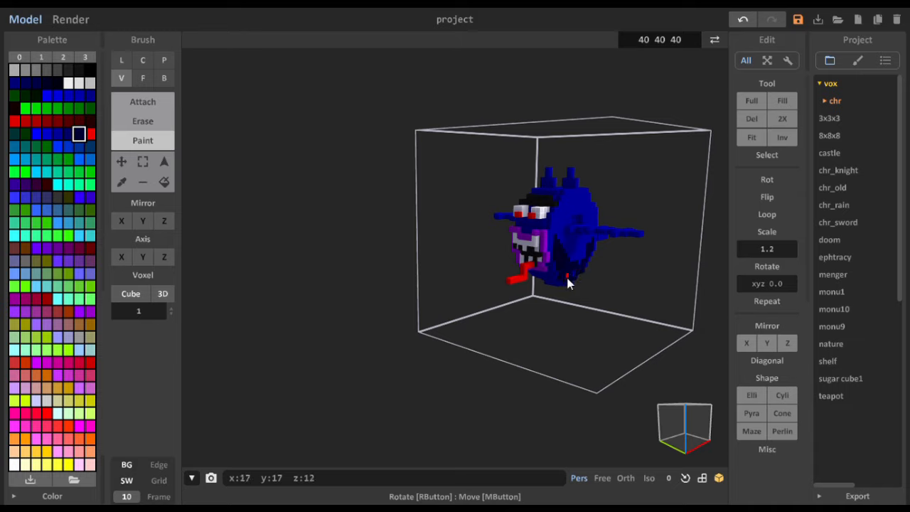
pyautogui.moveTo(580, 264); pyautogui.dragTo(526, 287, button='right')
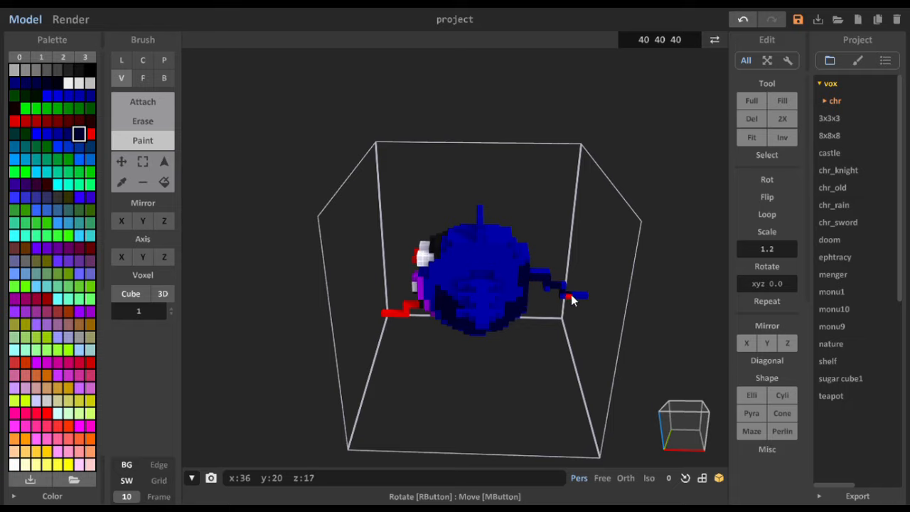
pyautogui.moveTo(575, 297); pyautogui.dragTo(605, 270, button='right')
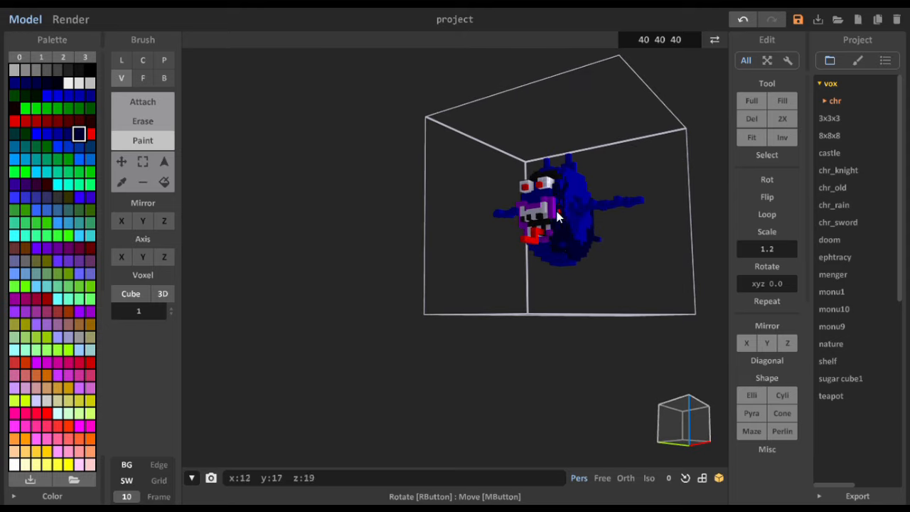
# - Undo the last paint stroke and shade the body's sides with very dark navy and the neighbouring slightly lighter navy
pyautogui.hotkey('ctrl', 'z')
pyautogui.moveTo(587, 222); pyautogui.dragTo(521, 202, button='right')
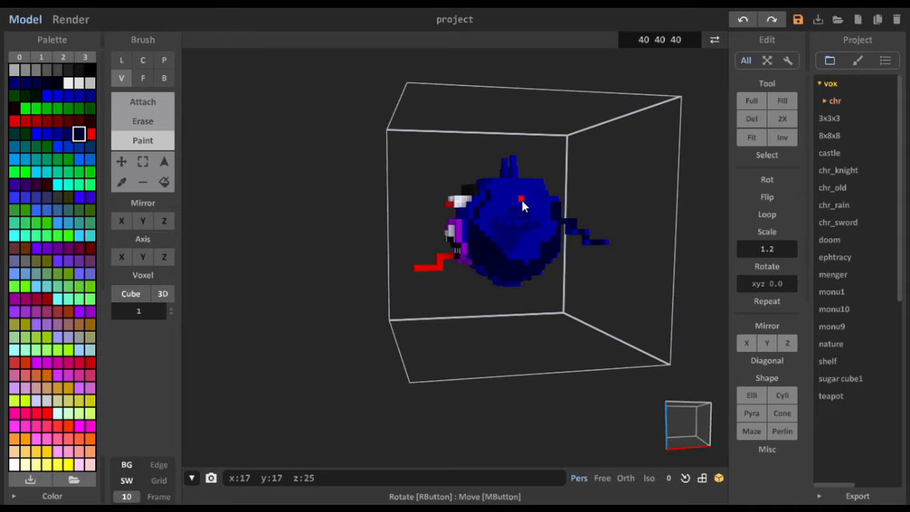
pyautogui.click(473, 216)
pyautogui.click(67, 133)
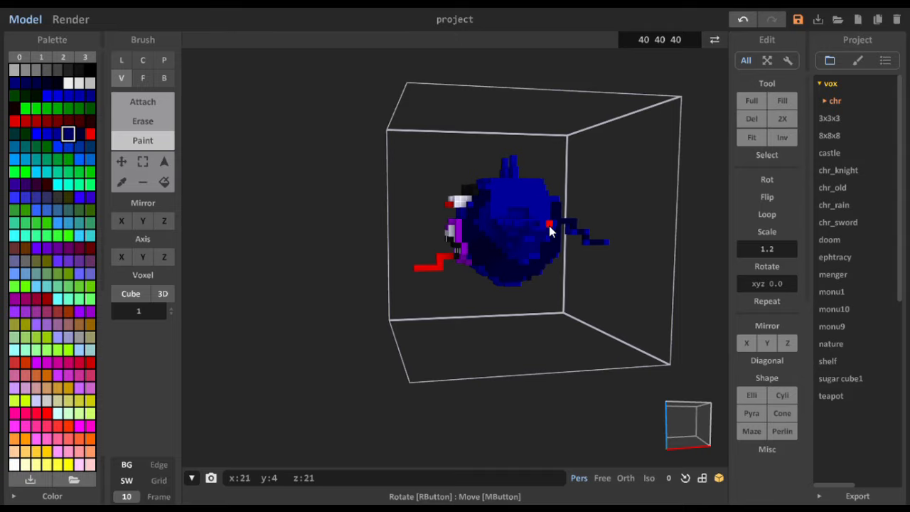
pyautogui.moveTo(549, 228); pyautogui.dragTo(638, 226, button='right')
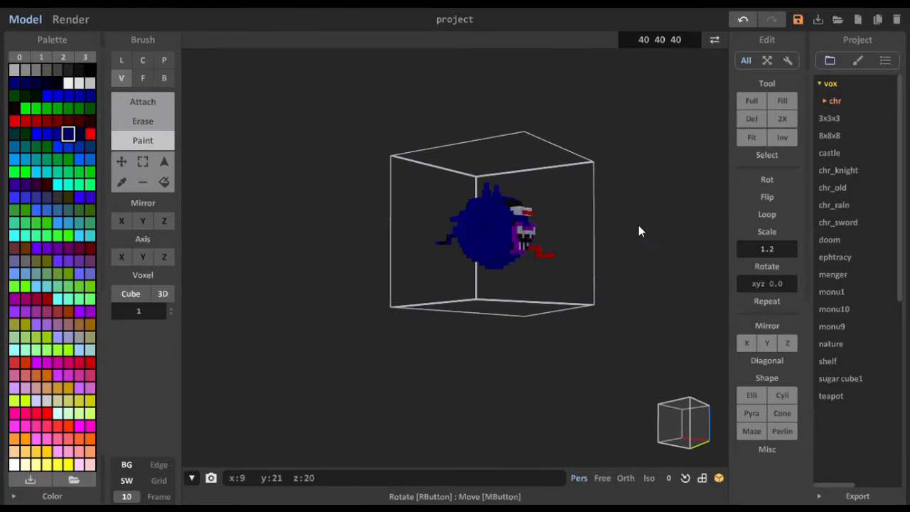
pyautogui.click(79, 133)
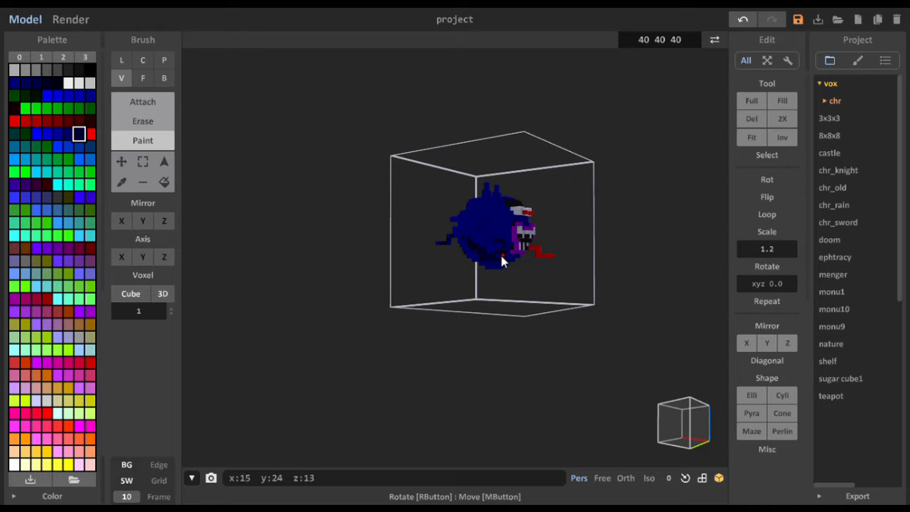
pyautogui.click(69, 137)
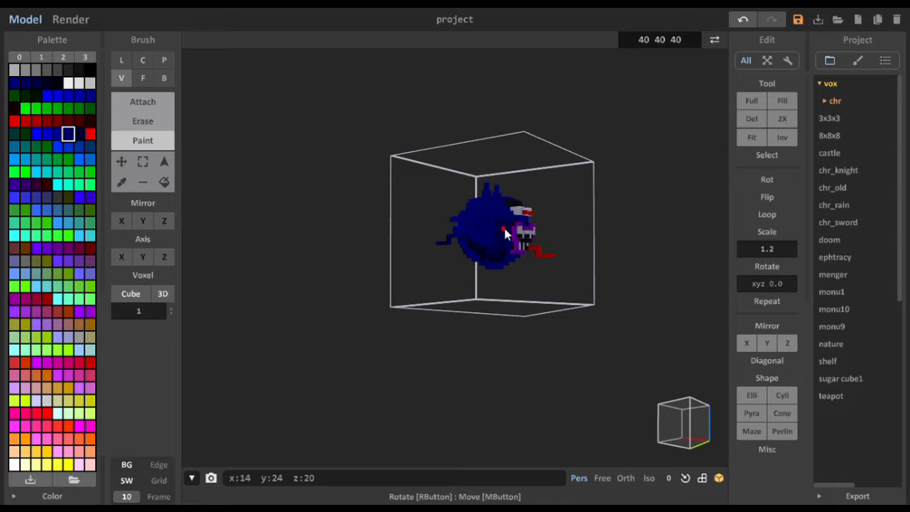
pyautogui.moveTo(503, 234); pyautogui.dragTo(534, 266, button='right')
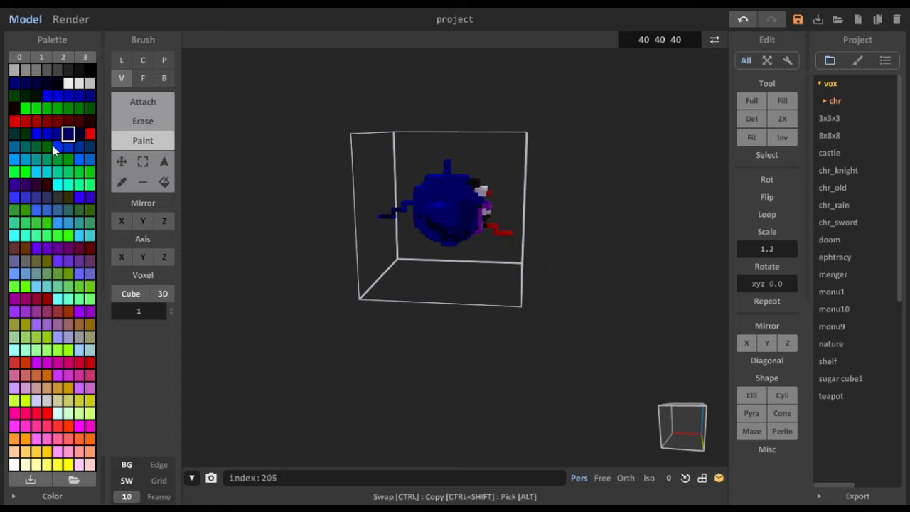
# - Paint a highlight patch on one upper side of the body in bright blue, palette index 193, and teal
pyautogui.click(16, 161)
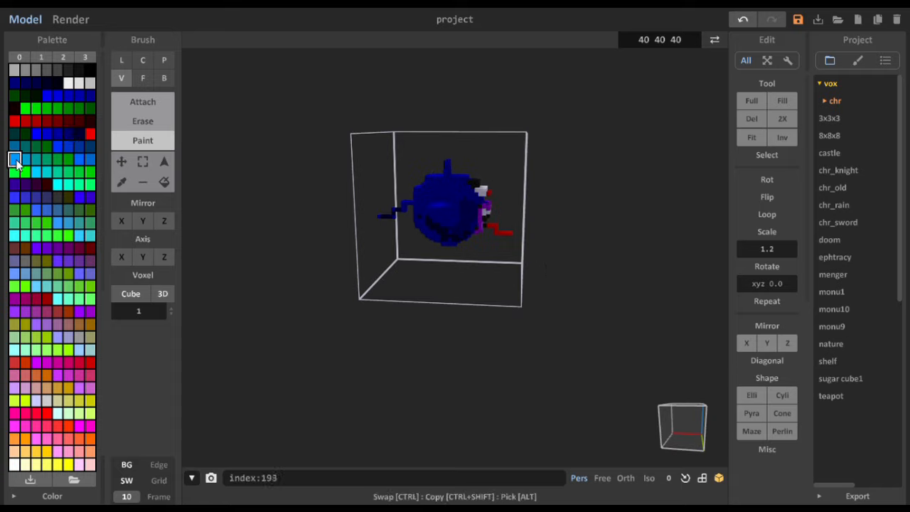
pyautogui.moveTo(444, 190)
pyautogui.mouseDown()
pyautogui.moveTo(452, 180)
pyautogui.moveTo(427, 190)
pyautogui.moveTo(442, 185)
pyautogui.mouseUp()
pyautogui.click(37, 160)
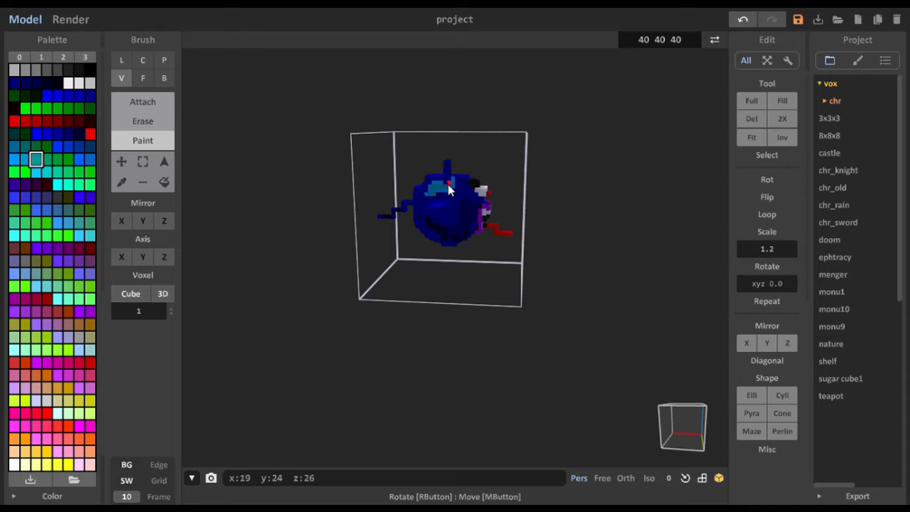
pyautogui.moveTo(427, 194); pyautogui.dragTo(415, 204)
# - Paint a teal highlight band on the opposite upper side of the body and go over it with green-teal, palette index 196
pyautogui.moveTo(419, 258)
pyautogui.mouseDown(button='right')
pyautogui.moveTo(423, 245)
pyautogui.moveTo(284, 242)
pyautogui.moveTo(385, 187)
pyautogui.mouseUp(button='right')
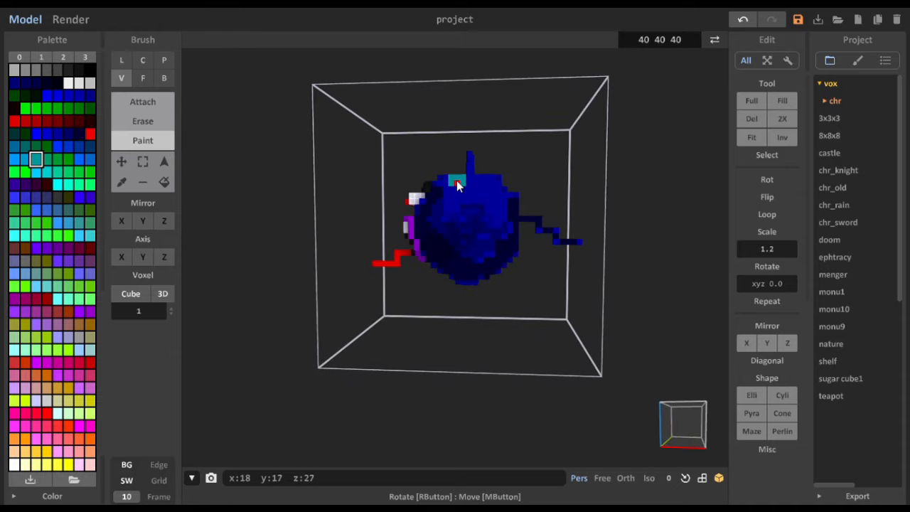
pyautogui.moveTo(456, 182)
pyautogui.mouseDown()
pyautogui.moveTo(500, 199)
pyautogui.moveTo(471, 185)
pyautogui.moveTo(482, 181)
pyautogui.mouseUp()
pyautogui.click(46, 159)
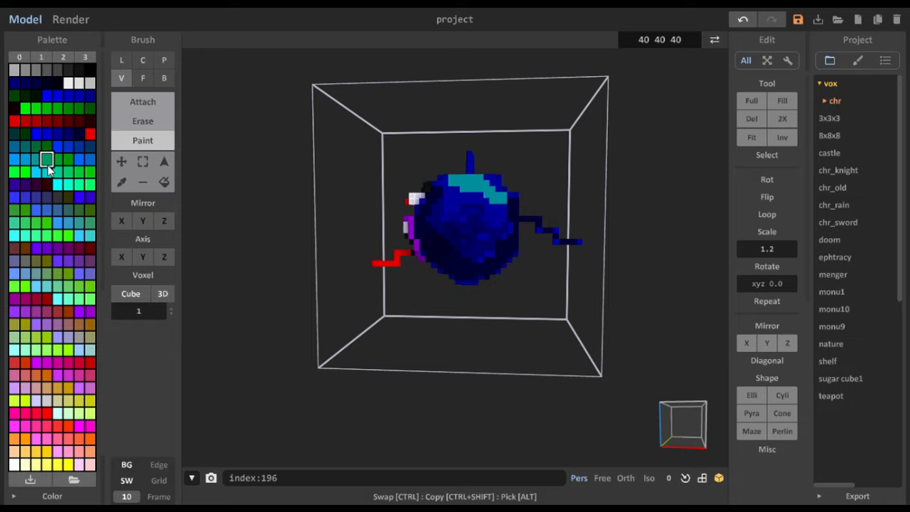
pyautogui.moveTo(456, 181); pyautogui.dragTo(499, 217)
# - Recolor both side arms brown along their full length, including the small side prongs
pyautogui.moveTo(497, 247); pyautogui.dragTo(479, 363, button='right')
pyautogui.scroll(-5, 562, 267)
pyautogui.scroll(4, 542, 268)
pyautogui.scroll(4, 542, 263)
pyautogui.scroll(-5, 462, 282)
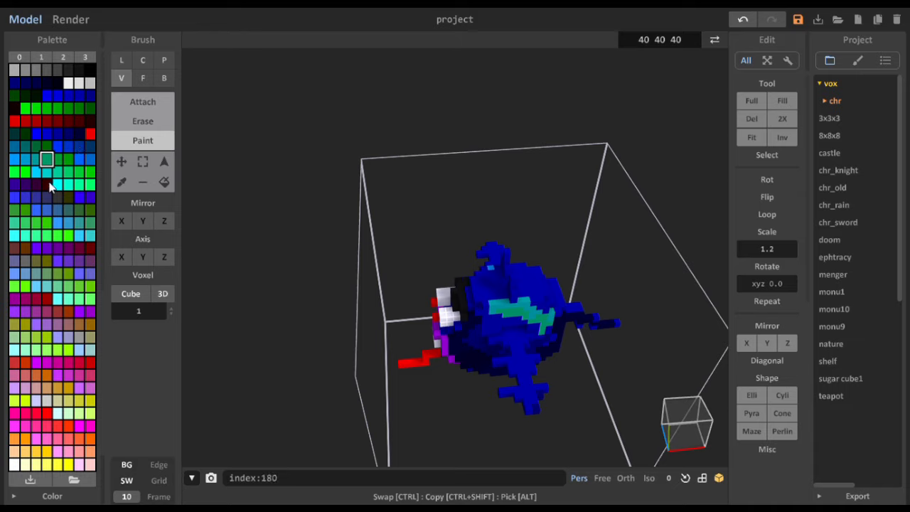
pyautogui.click(25, 247)
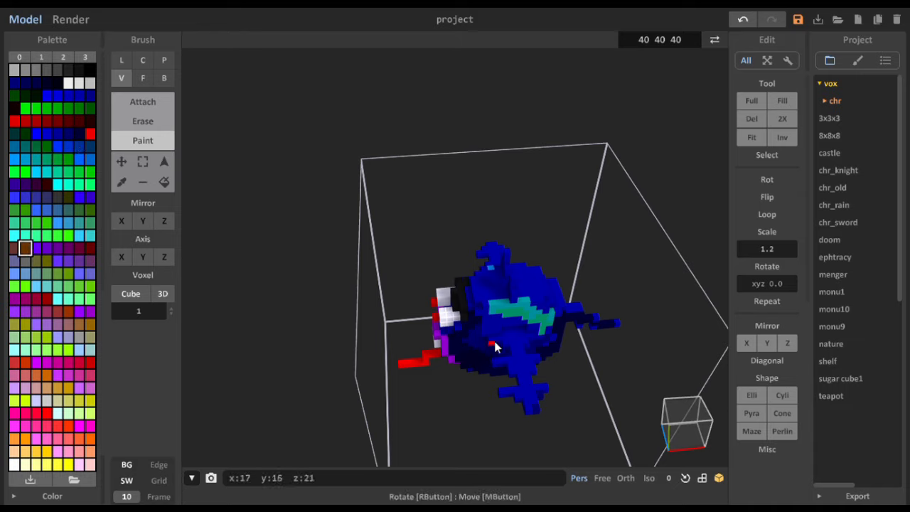
pyautogui.moveTo(502, 343)
pyautogui.mouseDown()
pyautogui.moveTo(520, 328)
pyautogui.moveTo(513, 346)
pyautogui.moveTo(527, 345)
pyautogui.moveTo(517, 362)
pyautogui.moveTo(499, 365)
pyautogui.moveTo(523, 363)
pyautogui.moveTo(529, 405)
pyautogui.mouseUp()
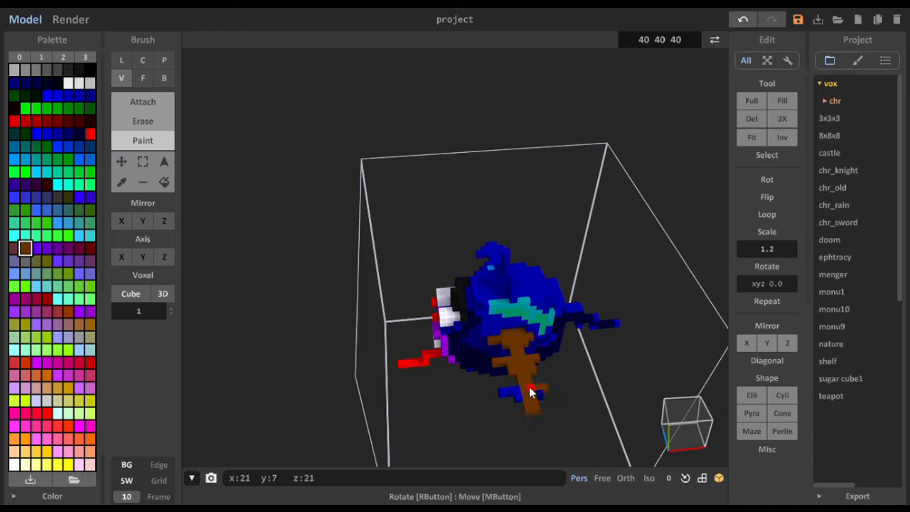
pyautogui.moveTo(529, 387); pyautogui.dragTo(502, 391)
pyautogui.moveTo(511, 394); pyautogui.dragTo(497, 222, button='right')
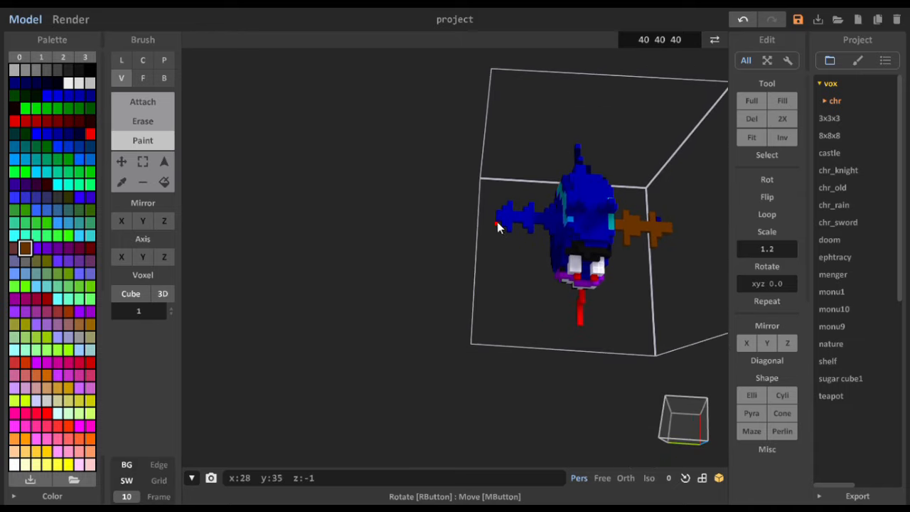
pyautogui.moveTo(500, 212)
pyautogui.mouseDown()
pyautogui.moveTo(509, 215)
pyautogui.moveTo(500, 222)
pyautogui.moveTo(527, 211)
pyautogui.mouseUp()
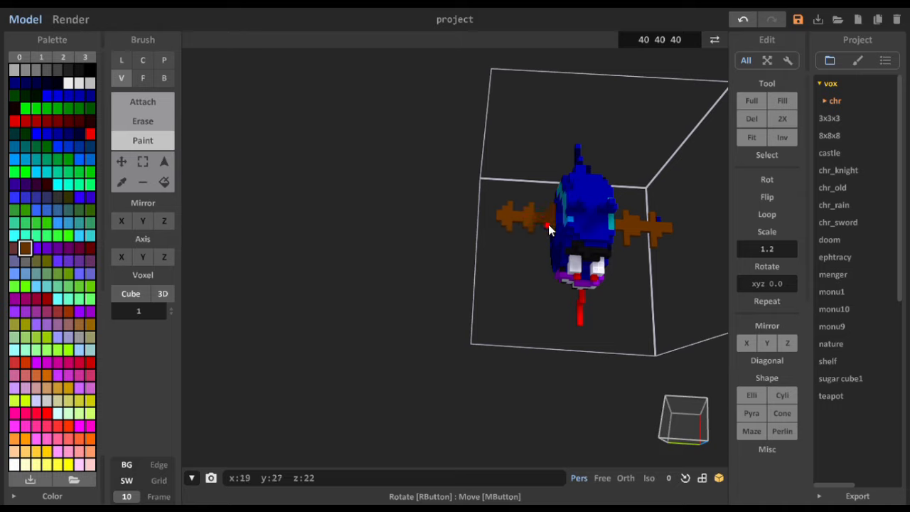
# - Paint a dark olive-brown shading streak along the middle of each brown side arm
pyautogui.moveTo(561, 219); pyautogui.dragTo(354, 211, button='right')
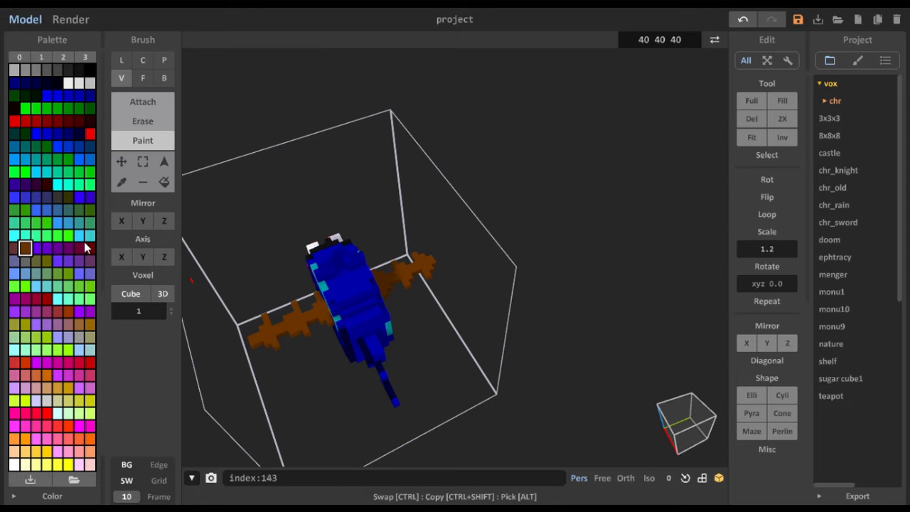
pyautogui.click(68, 199)
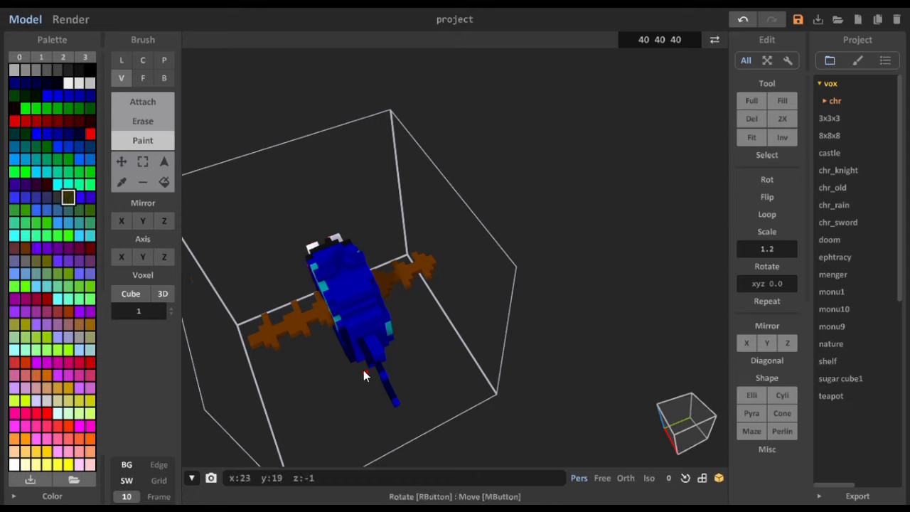
pyautogui.moveTo(272, 327)
pyautogui.mouseDown()
pyautogui.moveTo(300, 328)
pyautogui.moveTo(312, 319)
pyautogui.mouseUp()
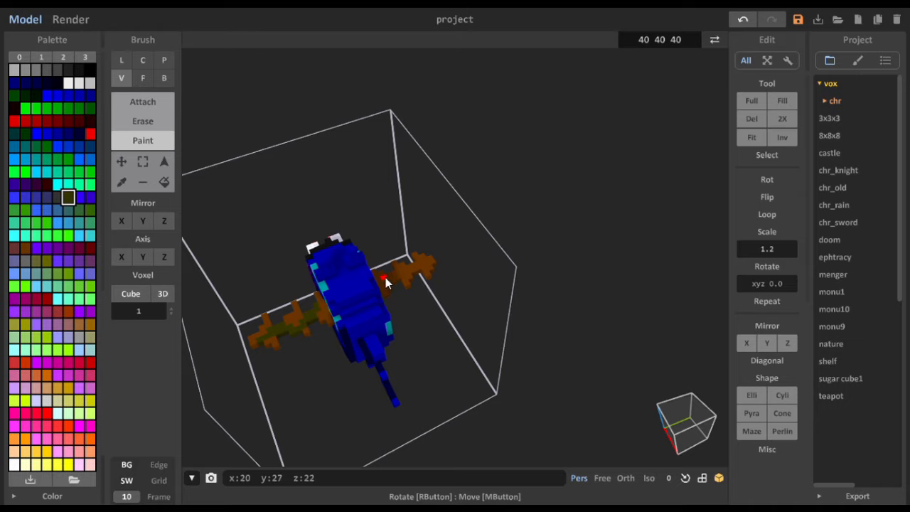
pyautogui.moveTo(385, 277); pyautogui.dragTo(400, 271)
pyautogui.moveTo(427, 247); pyautogui.dragTo(406, 224, button='right')
pyautogui.moveTo(482, 107); pyautogui.dragTo(603, 315, button='right')
pyautogui.scroll(-3, 459, 349)
pyautogui.scroll(5, 564, 322)
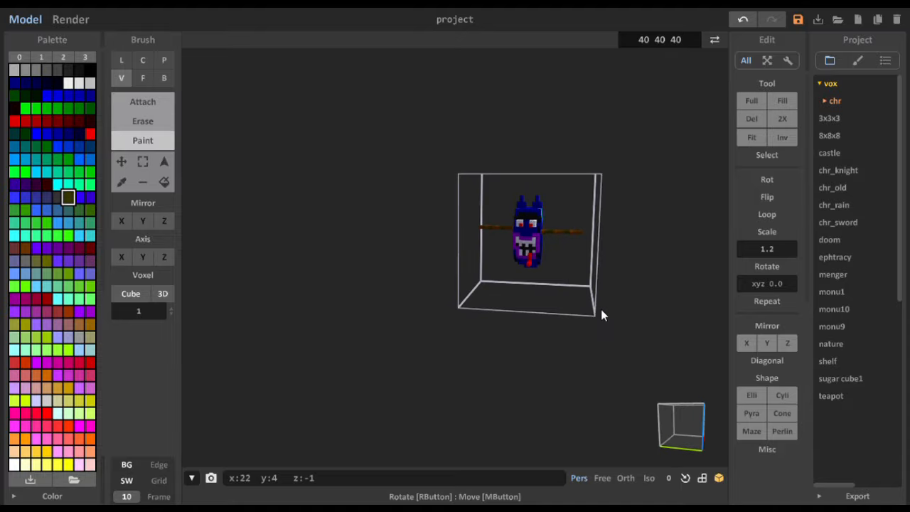